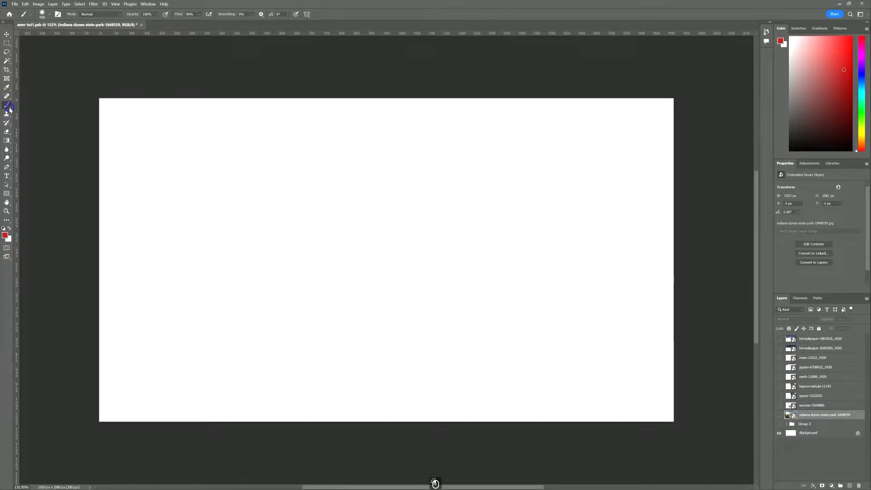
Look through the brush, stamp and history brush tool groups, then select the Hand tool
click(10, 108)
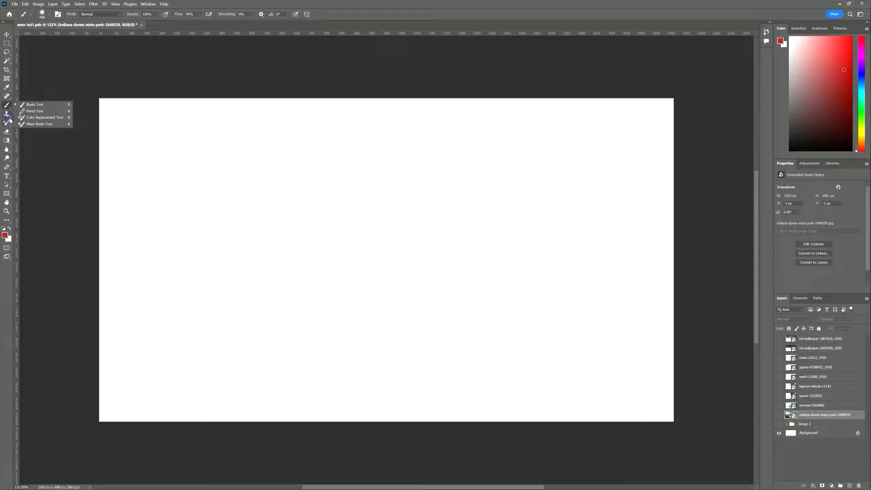
click(9, 115)
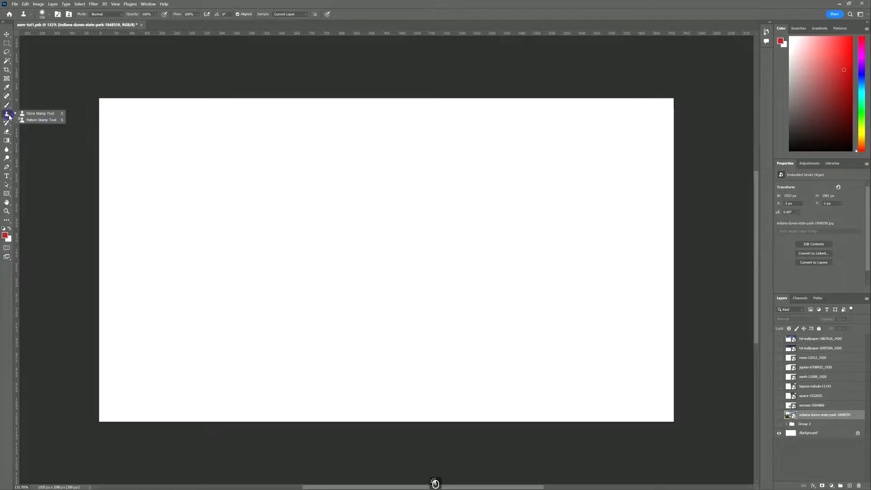
click(9, 124)
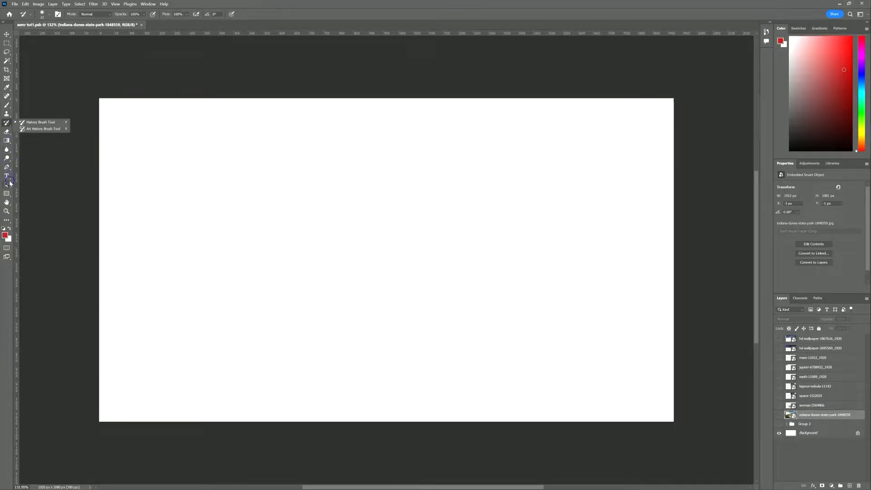
click(9, 204)
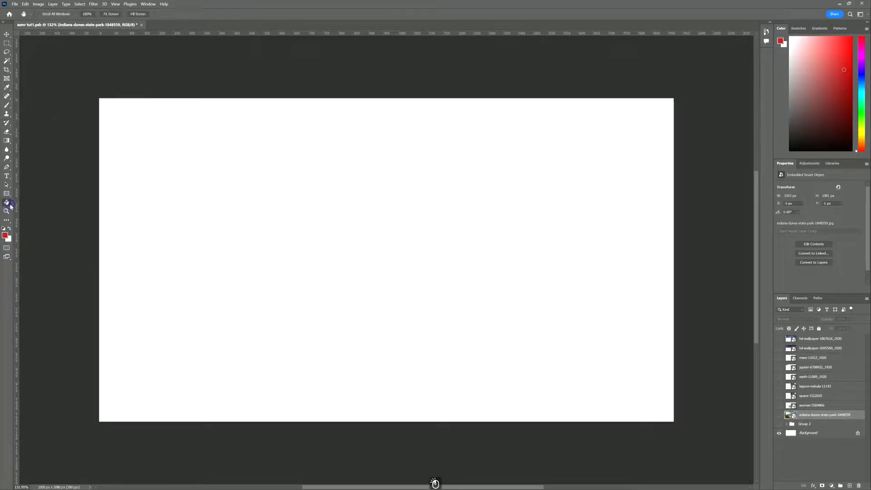
click(38, 182)
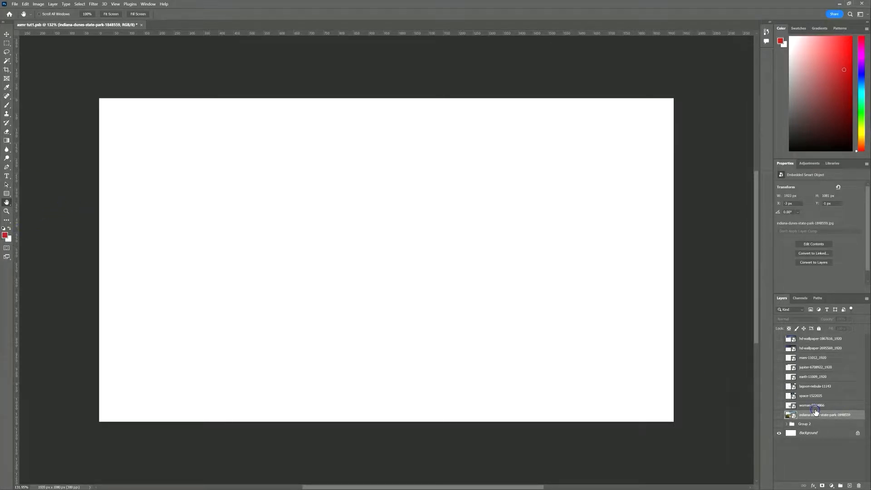
Turn on every layer in turn, from the beach dunes up to the colourful Milky Way
click(779, 414)
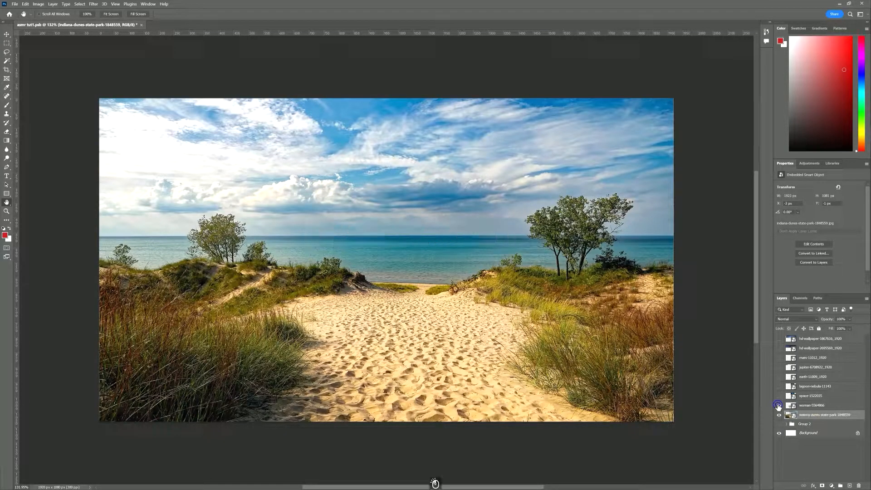
click(778, 405)
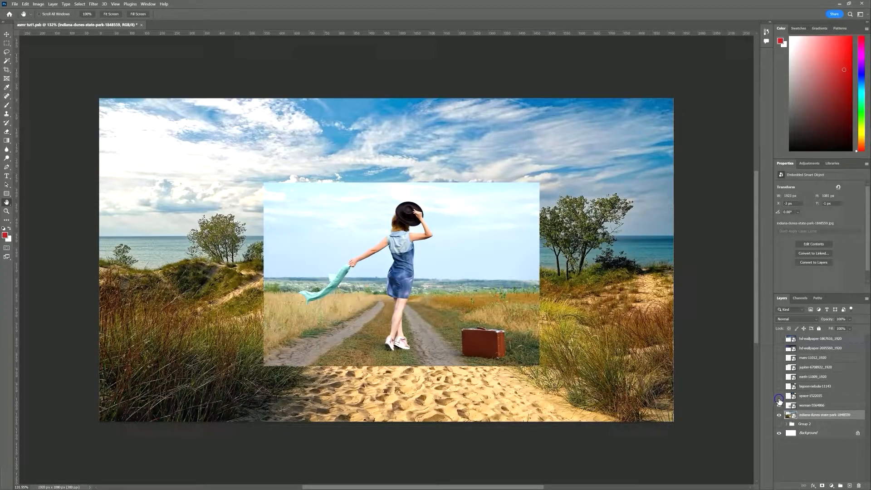
click(779, 395)
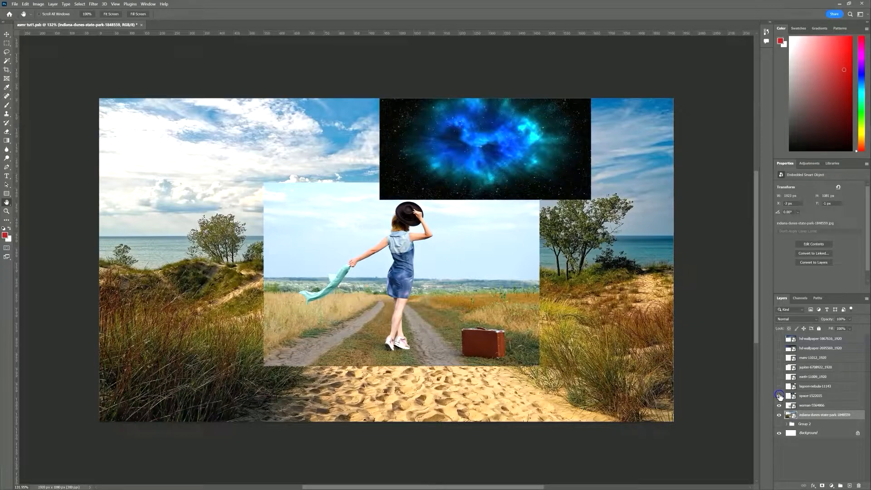
click(779, 385)
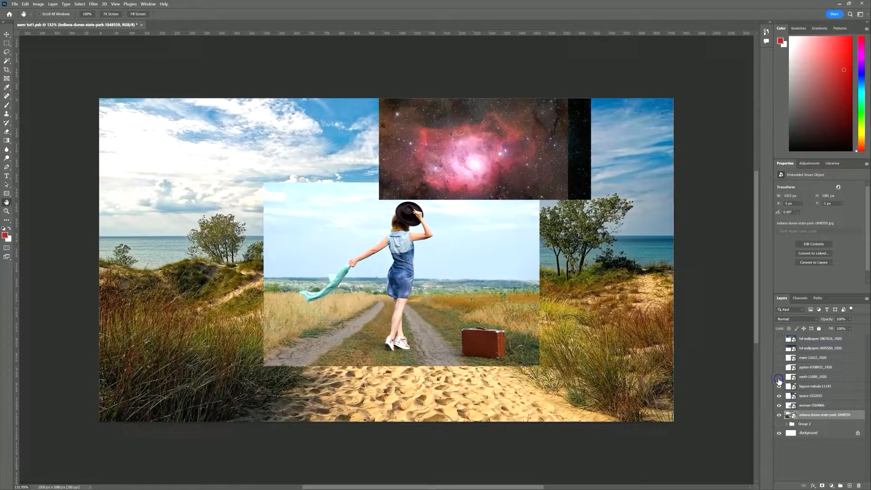
click(778, 377)
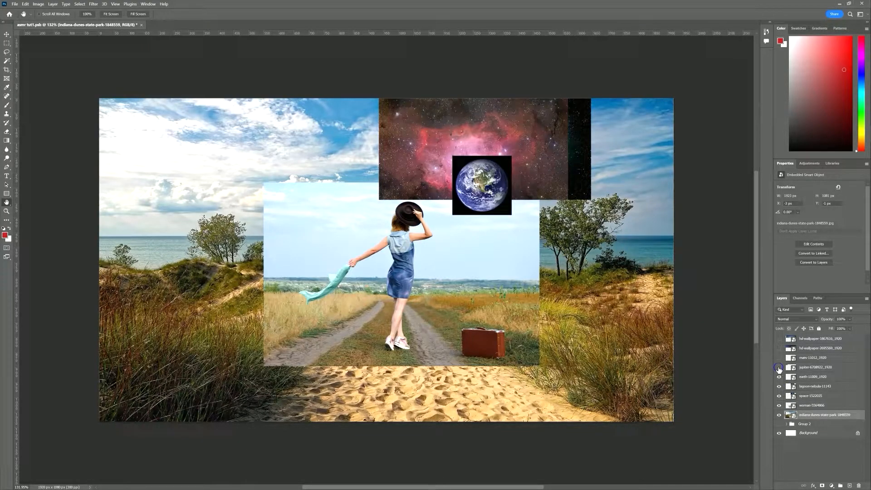
click(778, 367)
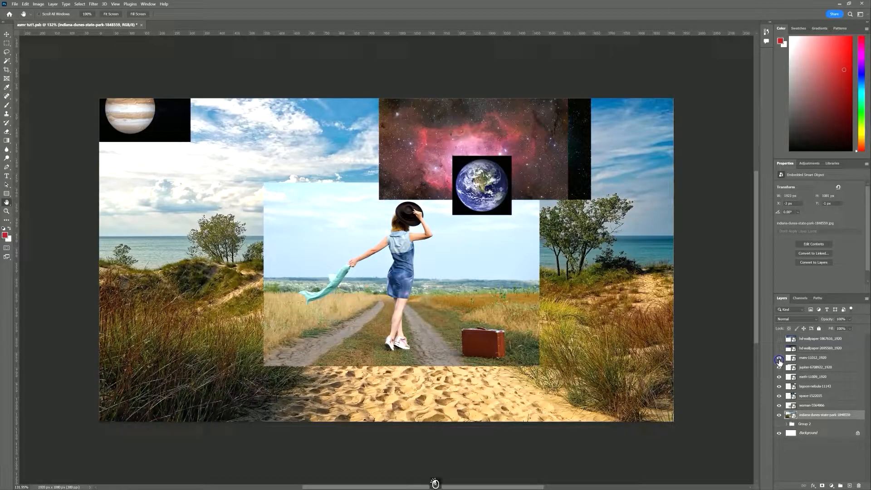
click(778, 358)
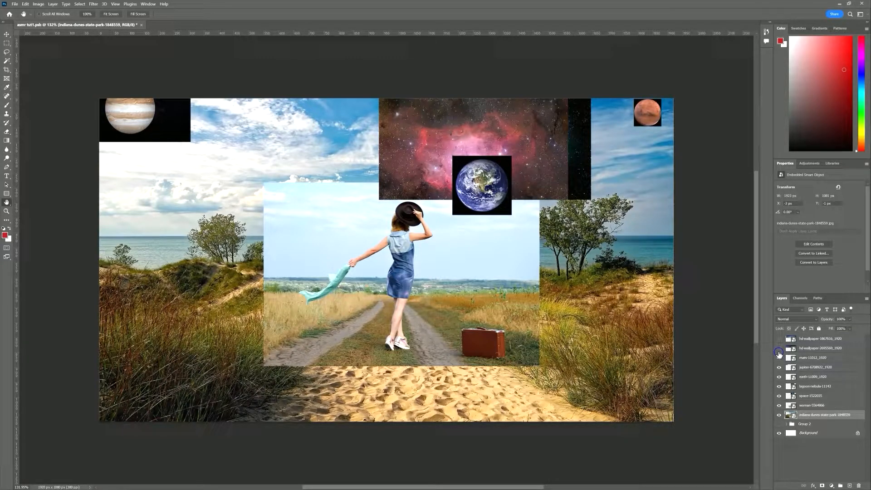
click(778, 348)
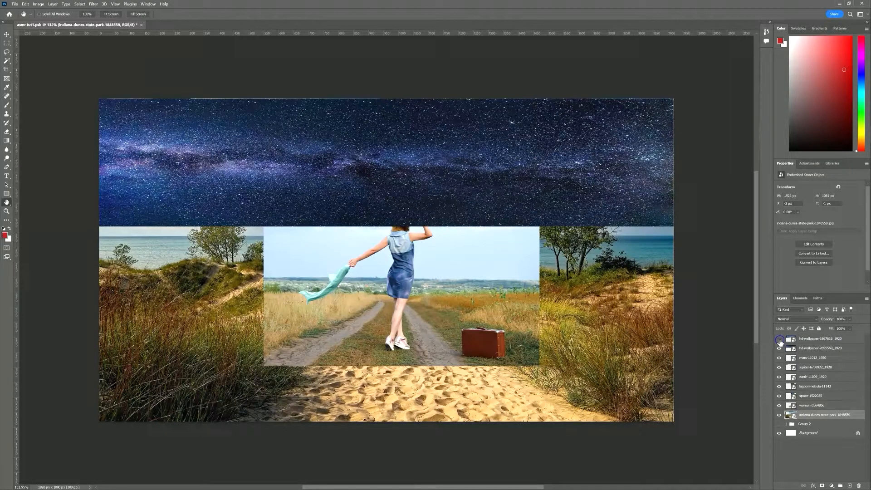
click(779, 339)
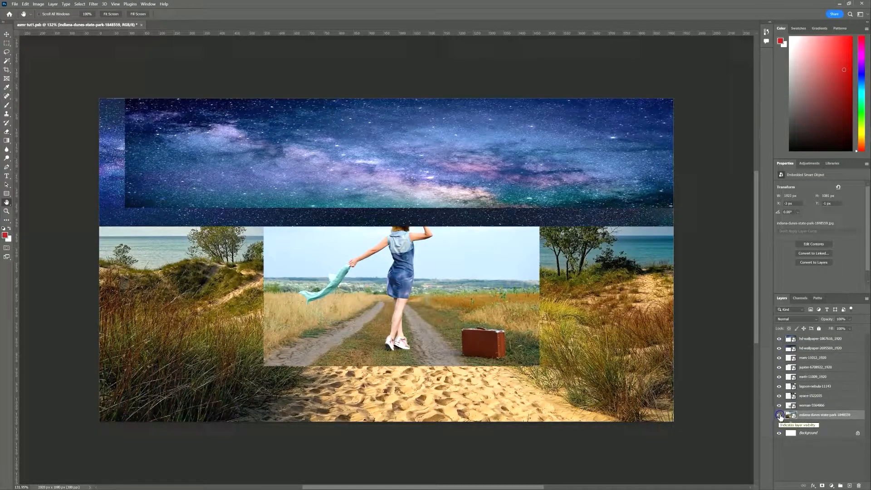
Hide all layers, then show only the indiana-dunes and woman-5564866 photos
click(779, 414)
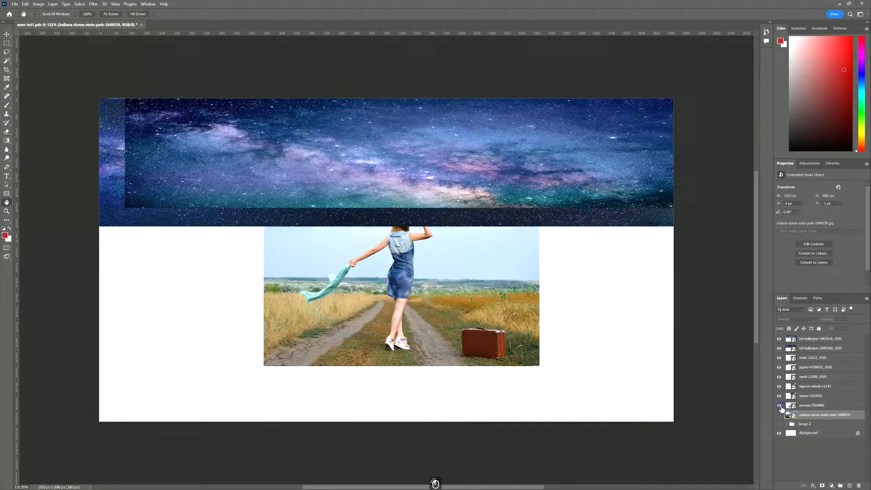
drag(778, 405, 779, 339)
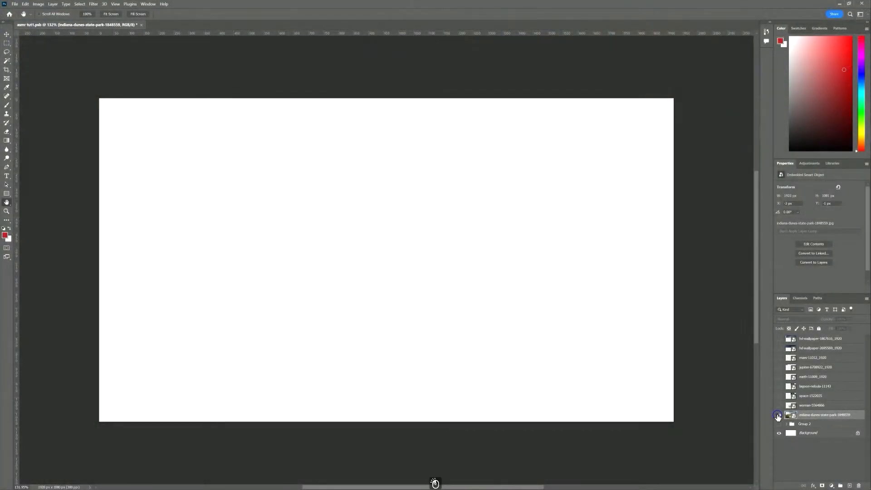
click(778, 416)
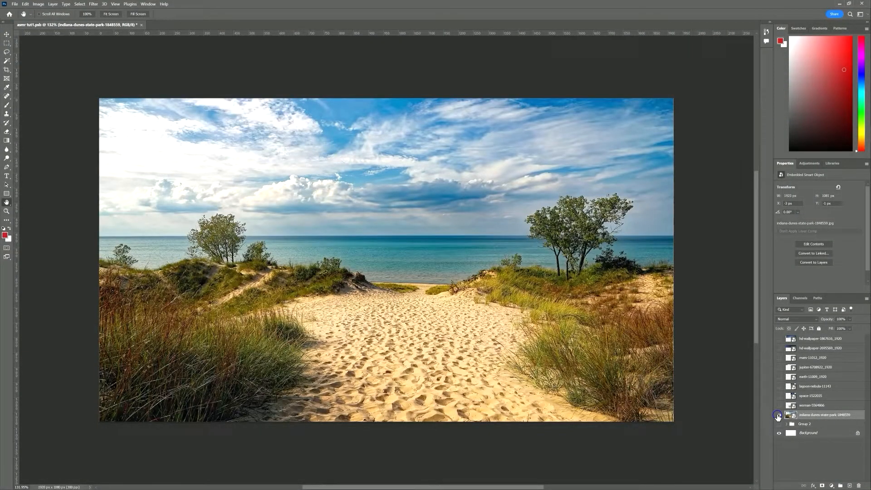
click(779, 406)
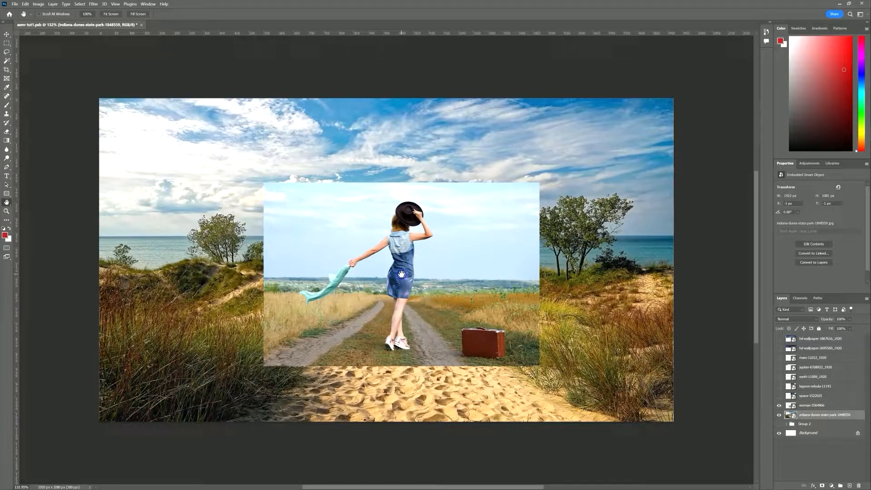
Zoom in on the woman, hide the beach dunes photo and select Group 2
key(ctrl+space)
drag(401, 274, 409, 270)
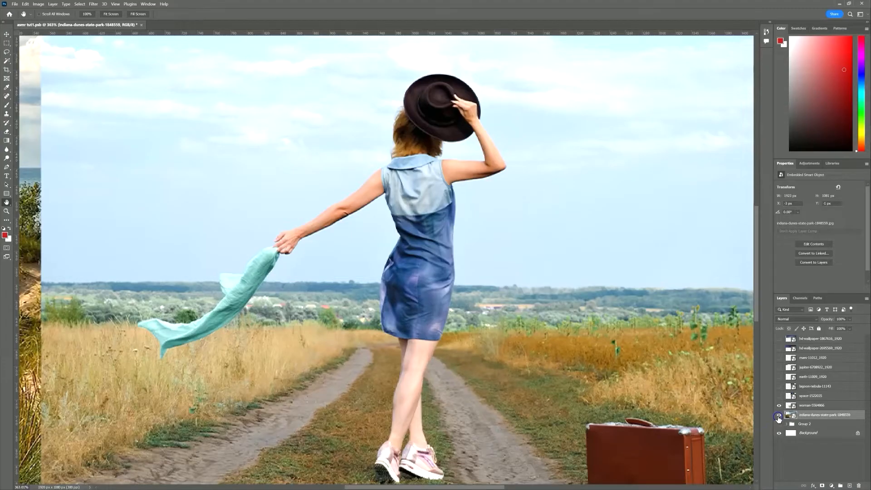
click(779, 414)
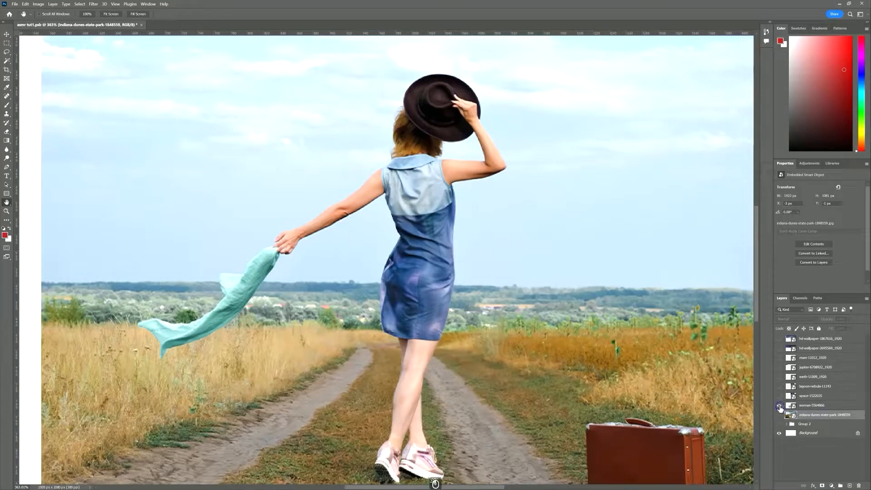
click(821, 425)
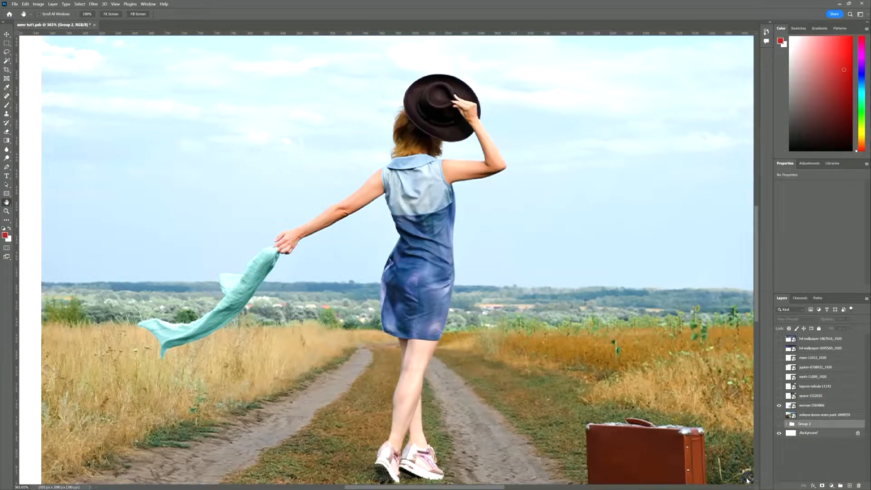
click(775, 477)
Add a pure red Solid Color fill layer on Layer 7, then pick the Rectangular Marquee tool
click(819, 427)
click(826, 477)
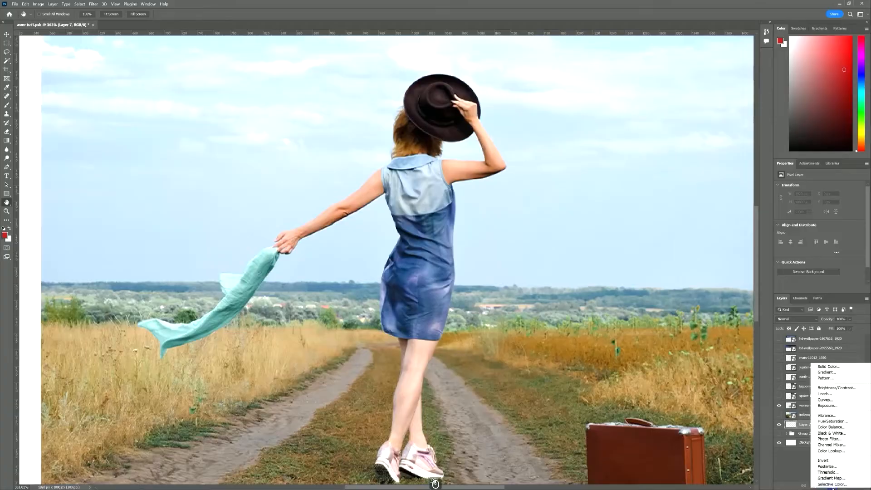
click(820, 367)
drag(543, 167, 554, 154)
click(609, 156)
mouse_move(488, 308)
mouse_down()
mouse_move(460, 320)
mouse_move(479, 321)
mouse_up()
drag(513, 357, 515, 243)
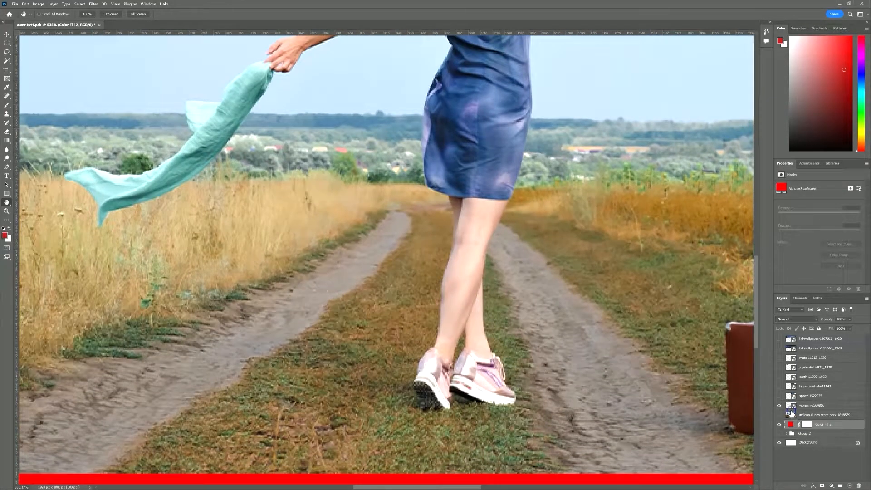
click(10, 63)
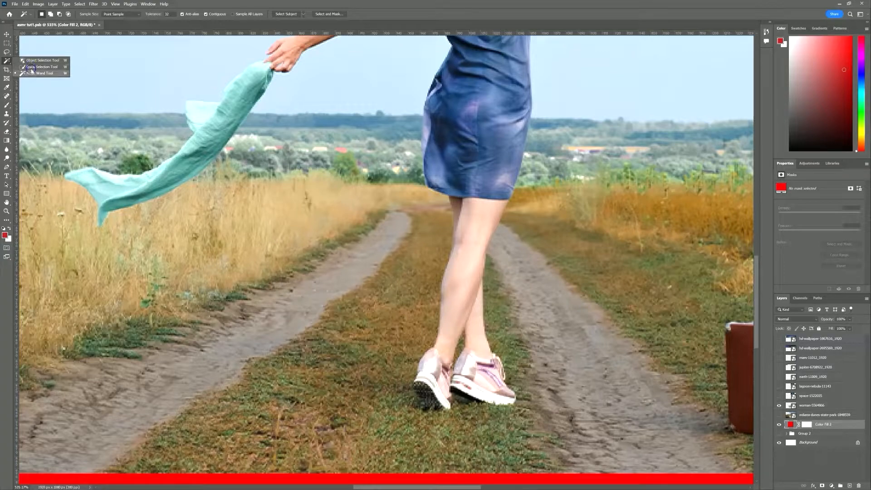
key(m)
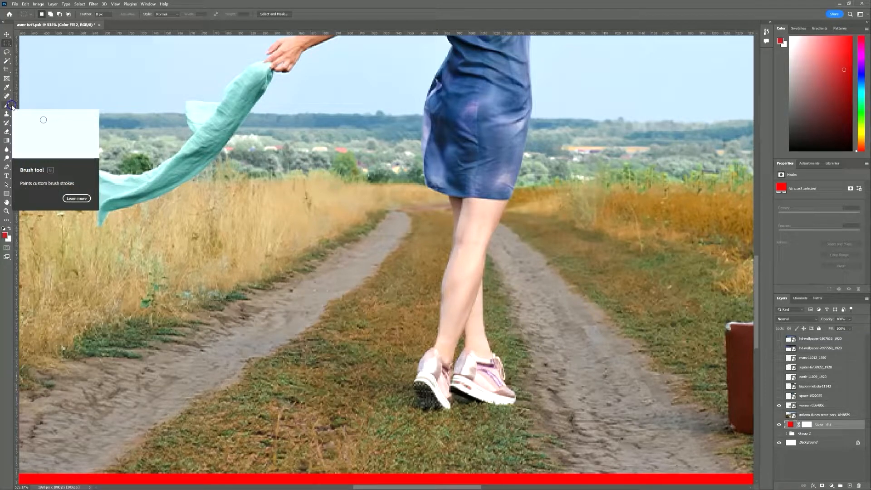
Start a Pen path at the woman's shoe and trace up the ankle and leg
click(8, 169)
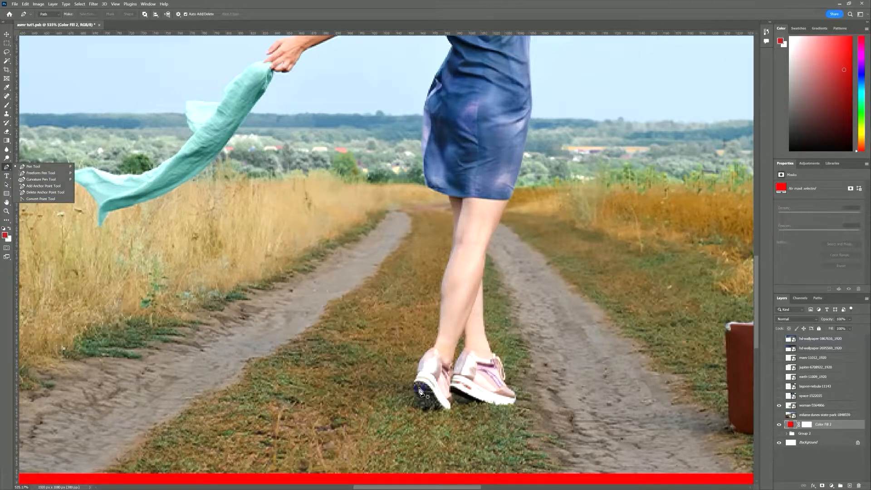
click(413, 383)
click(418, 373)
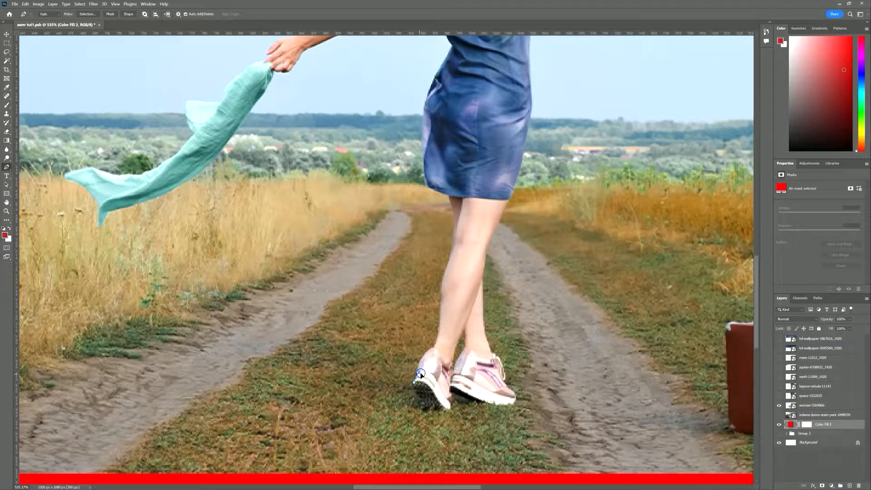
key(alt)
click(435, 349)
key(alt)
click(454, 250)
click(456, 218)
scroll(456, 211, up, 3)
scroll(459, 152, up, 5)
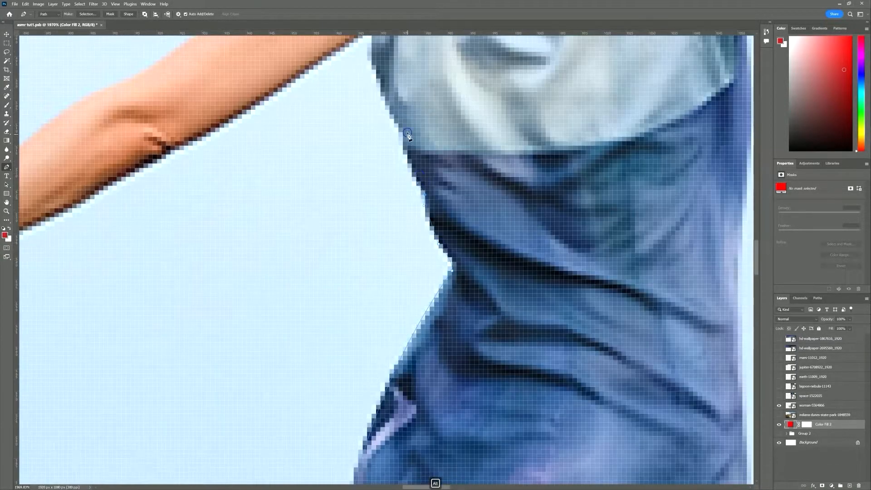
Continue the path around the outstretched arm and hand with curved anchors
click(374, 387)
click(280, 342)
click(316, 320)
click(303, 320)
drag(303, 297, 322, 285)
click(328, 270)
drag(383, 257, 440, 261)
Trace the path around the hat outline using curved anchor points
drag(645, 101, 474, 302)
drag(475, 301, 515, 279)
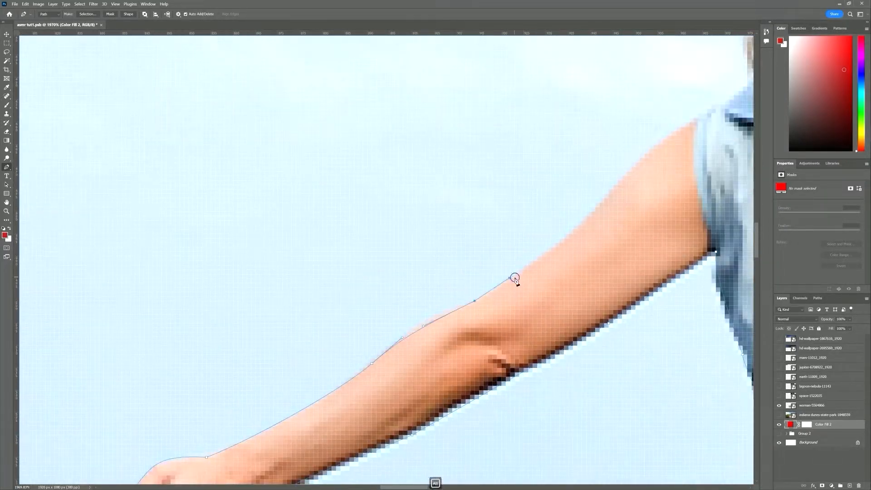
drag(649, 154, 524, 315)
drag(523, 316, 564, 301)
drag(516, 269, 529, 245)
drag(588, 117, 619, 100)
drag(707, 131, 371, 305)
drag(506, 304, 626, 386)
Close the path at the shoes and convert it into a selection with Make Selection
scroll(475, 346, down, 20)
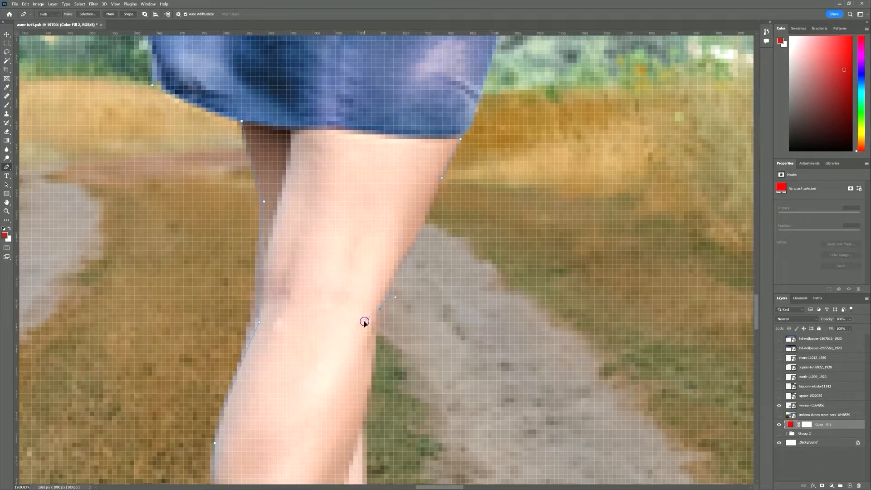
key(space)
drag(529, 453, 506, 290)
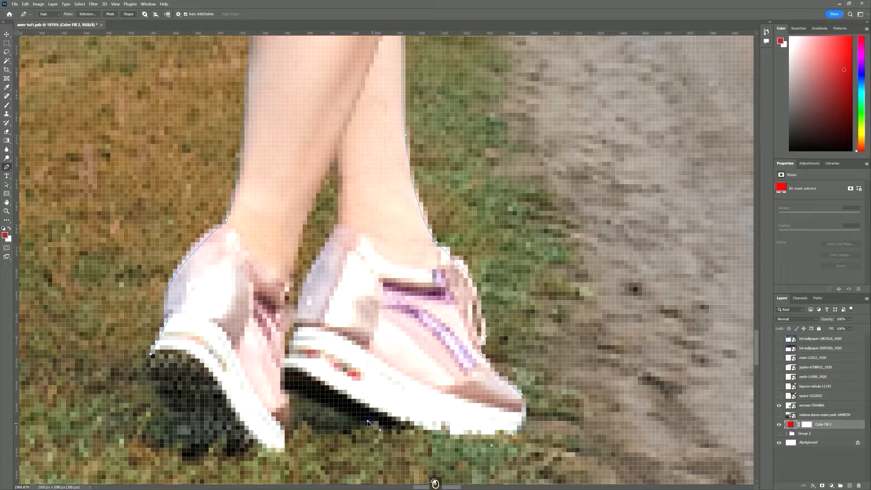
right_click(274, 256)
click(309, 284)
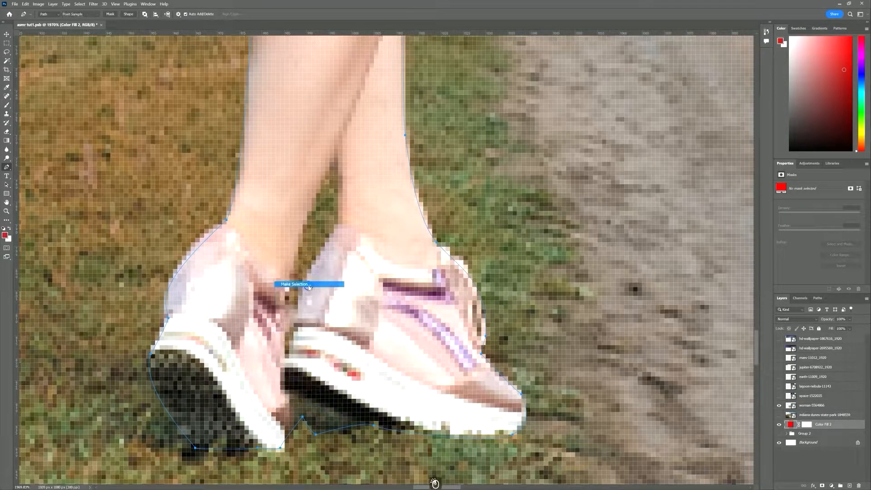
click(470, 143)
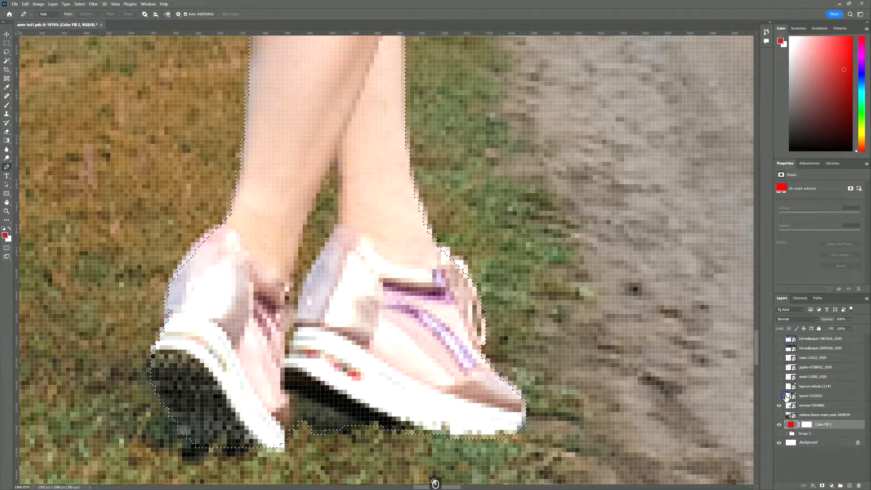
Add a layer mask to woman-5564866 from the active selection, then zoom in on her hat
click(790, 406)
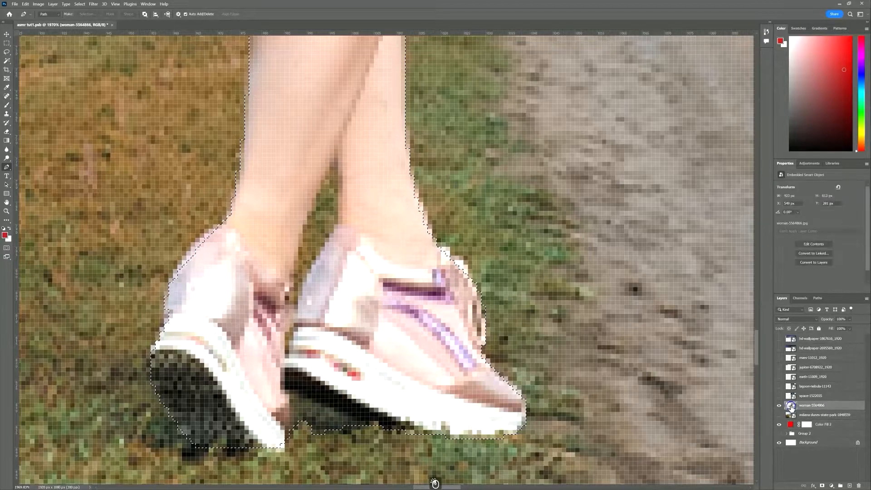
click(822, 485)
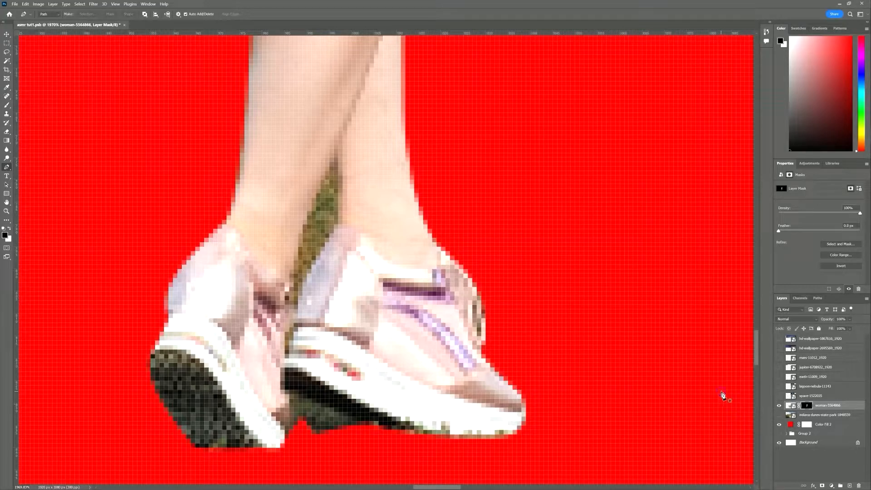
scroll(515, 218, down, 5)
drag(503, 239, 480, 314)
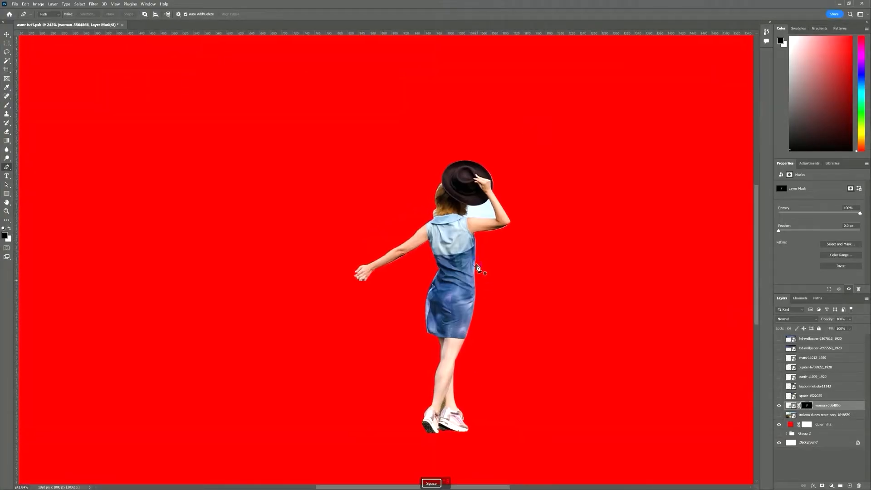
drag(464, 189, 487, 187)
drag(524, 249, 539, 246)
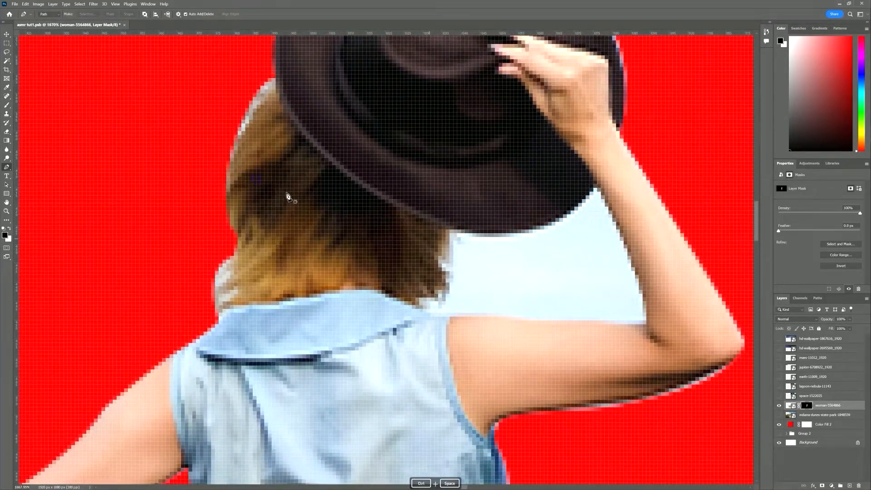
Paint black on the mask to hide sky patches around the hat, shoulder and inner arm
click(7, 106)
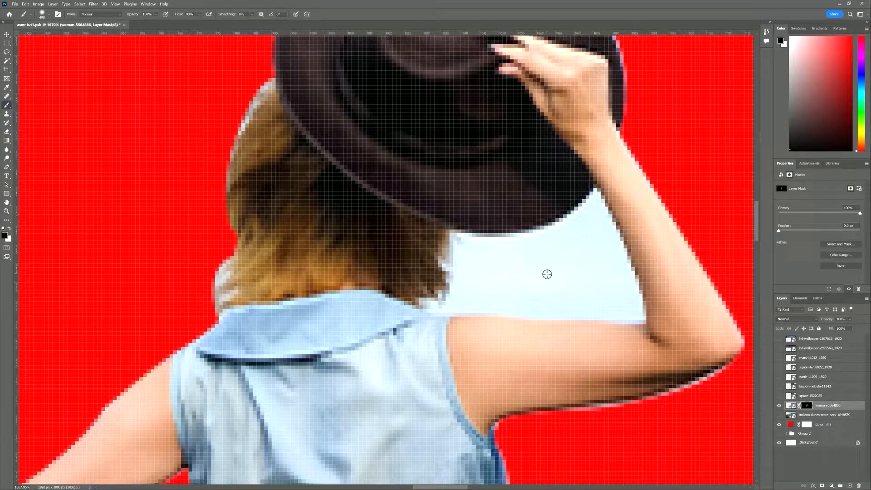
click(526, 274)
key(ctrl+z)
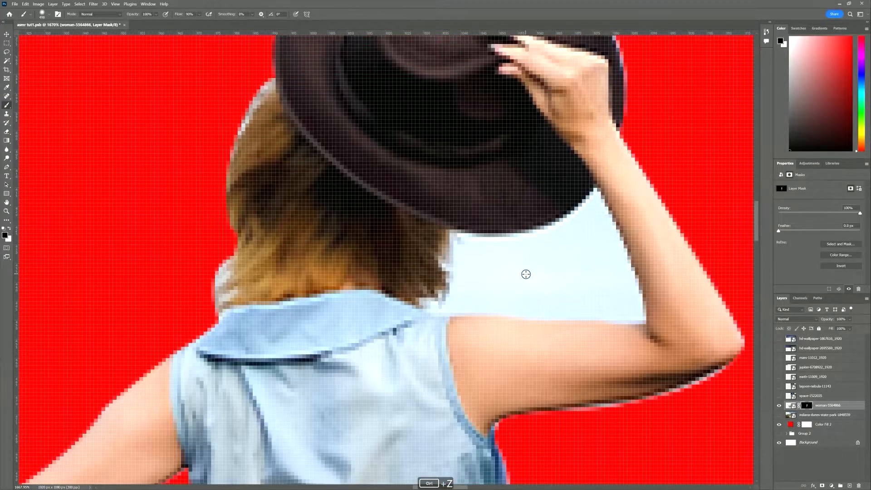
mouse_move(542, 271)
mouse_down()
mouse_move(513, 276)
mouse_move(510, 286)
mouse_move(290, 284)
mouse_move(553, 272)
mouse_move(407, 241)
mouse_move(398, 318)
mouse_move(427, 447)
mouse_up()
click(512, 254)
mouse_move(396, 236)
mouse_down()
mouse_move(485, 235)
mouse_move(521, 204)
mouse_move(387, 264)
mouse_move(421, 295)
mouse_move(398, 270)
mouse_move(490, 279)
mouse_move(555, 267)
mouse_up()
mouse_move(551, 240)
mouse_down()
mouse_move(537, 206)
mouse_move(534, 228)
mouse_move(498, 228)
mouse_up()
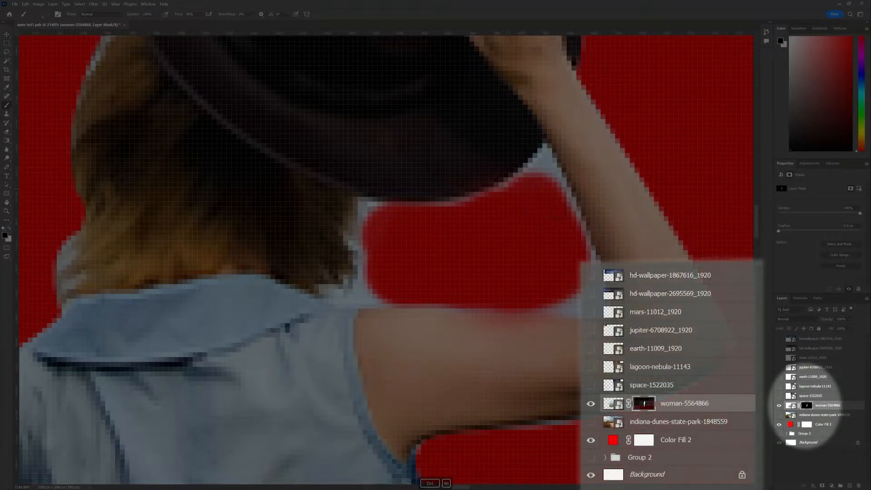
mouse_move(527, 173)
mouse_down()
mouse_move(543, 150)
mouse_move(574, 196)
mouse_move(607, 306)
mouse_move(346, 298)
mouse_move(339, 294)
mouse_move(363, 284)
mouse_move(368, 290)
mouse_move(351, 241)
mouse_move(367, 206)
mouse_up()
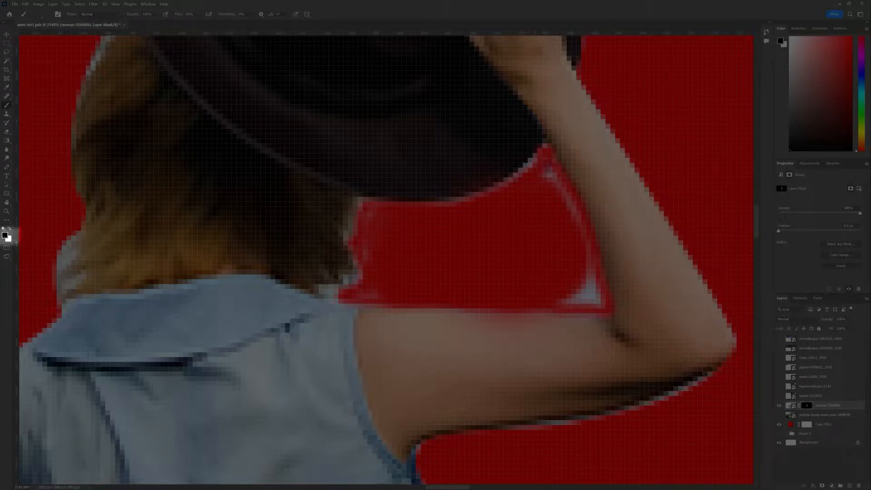
mouse_move(557, 184)
mouse_down()
mouse_move(598, 296)
mouse_move(570, 300)
mouse_up()
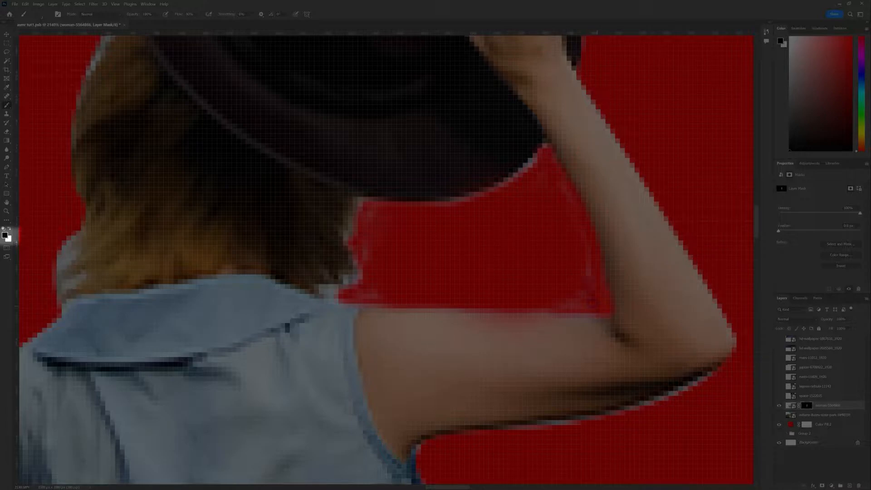
mouse_move(705, 382)
mouse_down()
mouse_move(660, 402)
mouse_move(507, 429)
mouse_up()
click(418, 448)
Mask out the pale fringe along the hair, neck, forearm, hand and fingertips
drag(498, 159, 501, 371)
drag(123, 299, 499, 258)
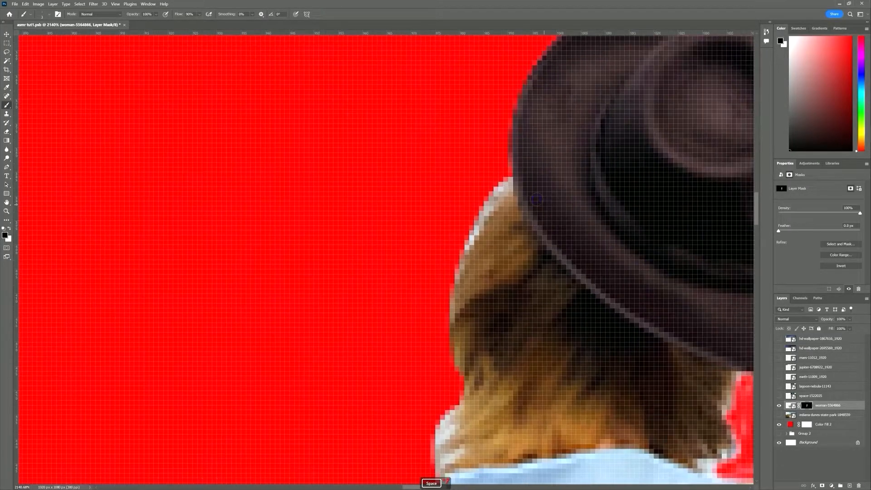
mouse_move(466, 398)
mouse_down()
mouse_move(443, 415)
mouse_move(456, 432)
mouse_move(432, 445)
mouse_move(444, 459)
mouse_up()
mouse_move(511, 189)
mouse_down()
mouse_move(485, 207)
mouse_move(466, 246)
mouse_up()
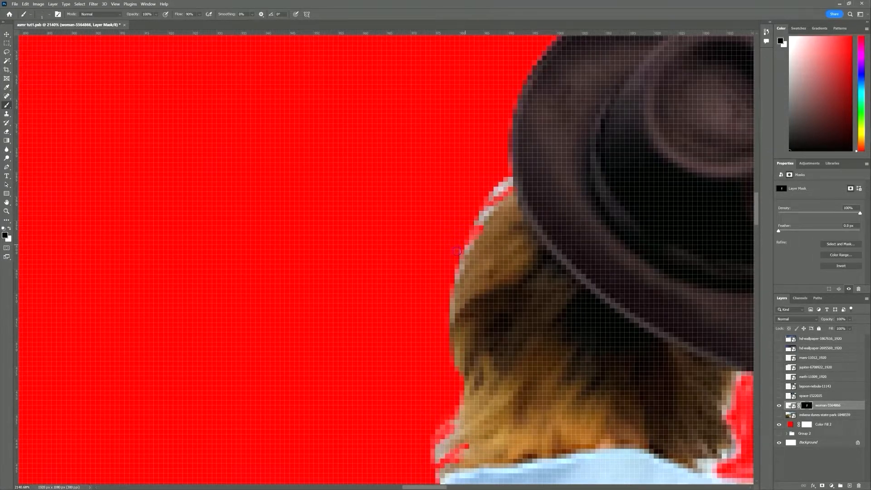
drag(459, 281, 493, 179)
mouse_move(466, 410)
mouse_down()
mouse_move(543, 252)
mouse_move(480, 268)
mouse_up()
drag(513, 318, 557, 329)
drag(456, 329, 307, 397)
mouse_move(414, 346)
mouse_down()
mouse_move(397, 356)
mouse_move(659, 172)
mouse_up()
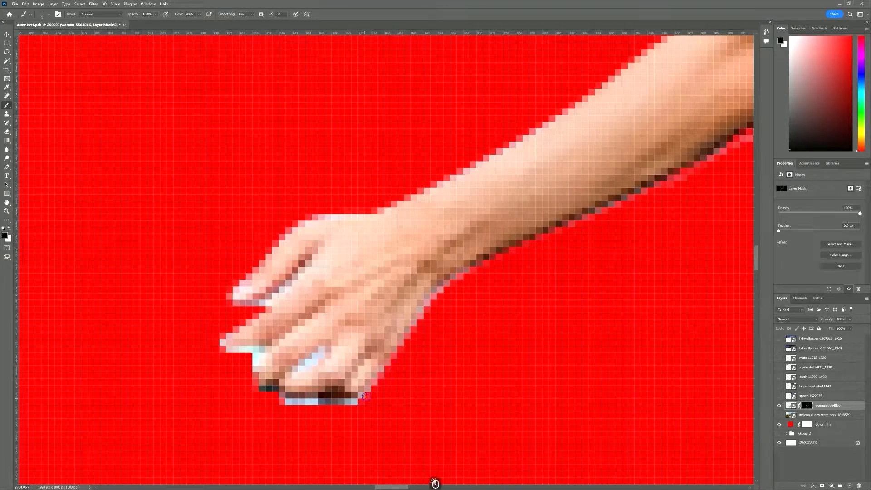
drag(366, 397, 277, 400)
mouse_move(321, 351)
mouse_down()
mouse_move(303, 368)
mouse_move(264, 350)
mouse_move(254, 368)
mouse_move(258, 349)
mouse_move(214, 350)
mouse_move(273, 301)
mouse_move(244, 310)
mouse_move(277, 236)
mouse_move(363, 211)
mouse_up()
drag(439, 295, 408, 336)
Clean the fringe near the neck and paint away the grass between the legs
mouse_move(550, 319)
mouse_down()
mouse_move(618, 325)
mouse_move(491, 87)
mouse_move(434, 207)
mouse_move(490, 206)
mouse_up()
mouse_move(429, 233)
mouse_down()
mouse_move(413, 235)
mouse_move(452, 222)
mouse_move(438, 174)
mouse_up()
drag(646, 155, 522, 376)
drag(505, 333, 557, 67)
drag(501, 284, 521, 54)
drag(488, 342, 535, 91)
drag(529, 331, 512, 254)
mouse_move(464, 270)
mouse_down()
mouse_move(495, 268)
mouse_move(497, 286)
mouse_move(472, 366)
mouse_up()
mouse_move(475, 336)
mouse_down()
mouse_move(458, 397)
mouse_move(498, 356)
mouse_up()
drag(514, 258, 491, 372)
mouse_move(510, 283)
mouse_down()
mouse_move(486, 324)
mouse_move(450, 439)
mouse_up()
drag(454, 447, 486, 294)
Adjust the brush size and clear the remaining edge pixels in the ankle gap
mouse_move(545, 281)
mouse_down()
mouse_move(571, 297)
mouse_move(535, 294)
mouse_move(550, 294)
mouse_up()
key(])
key(])
key(])
key(])
mouse_move(508, 347)
mouse_down()
mouse_move(520, 343)
mouse_move(487, 422)
mouse_move(512, 345)
mouse_move(485, 341)
mouse_up()
key([)
drag(535, 195, 457, 461)
drag(514, 255, 503, 298)
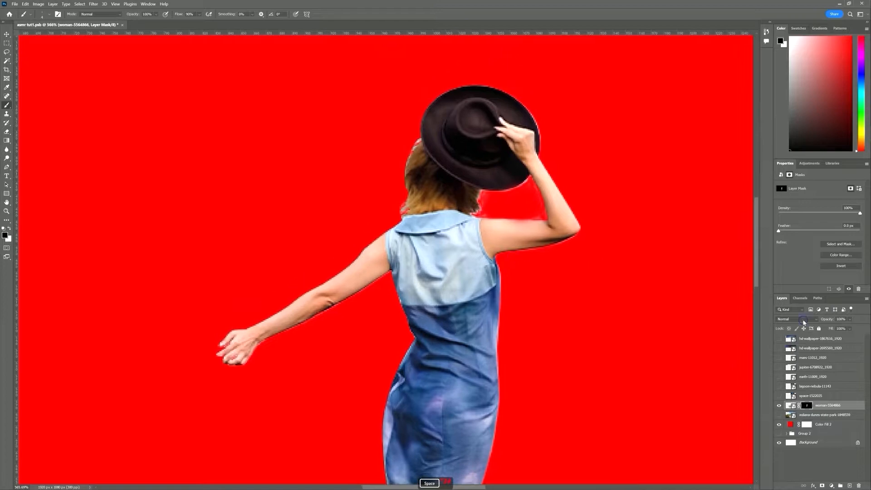
Add a new empty layer and clip it to the woman layer with Create Clipping Mask
click(850, 485)
right_click(823, 408)
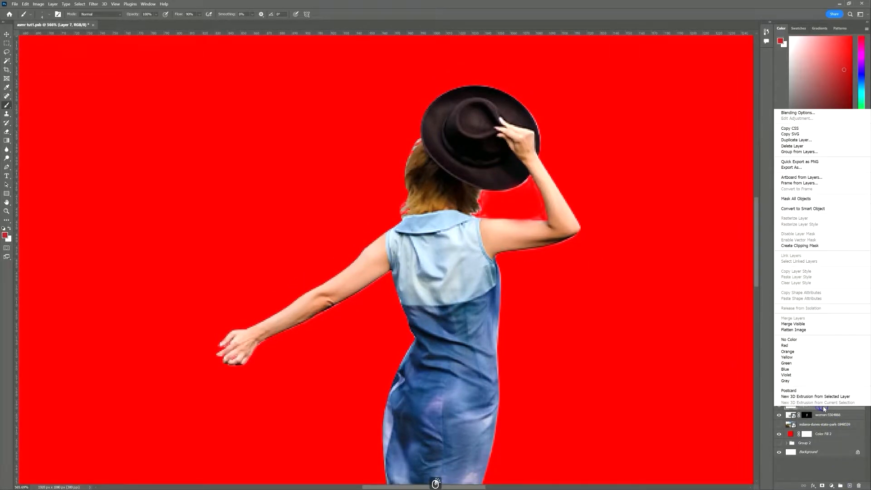
click(819, 248)
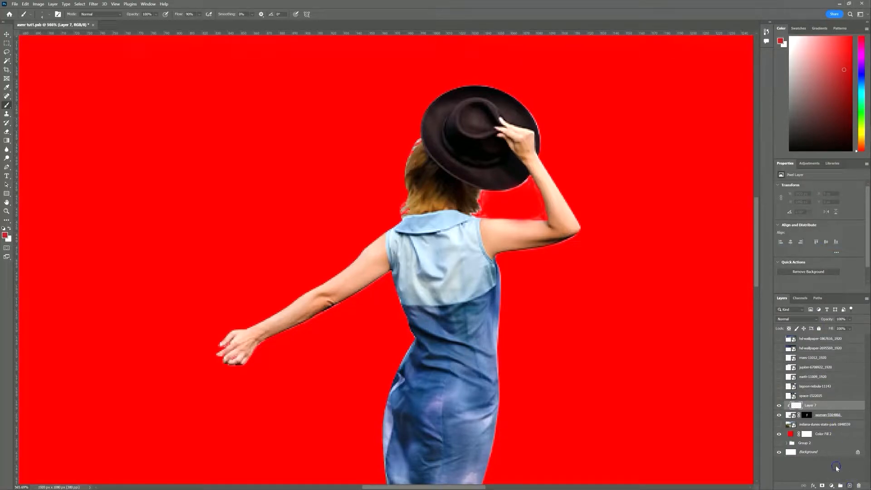
Release Layer 7's clipping, then clip it back onto the woman layer
right_click(819, 406)
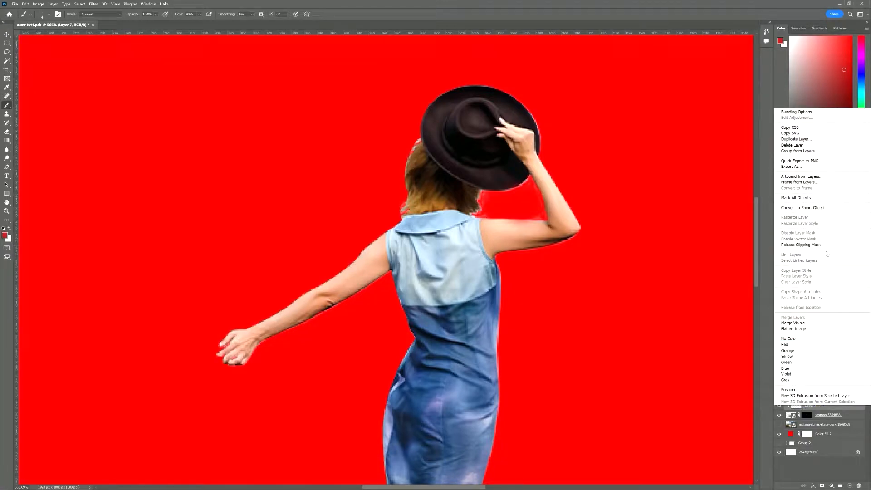
click(801, 245)
right_click(835, 409)
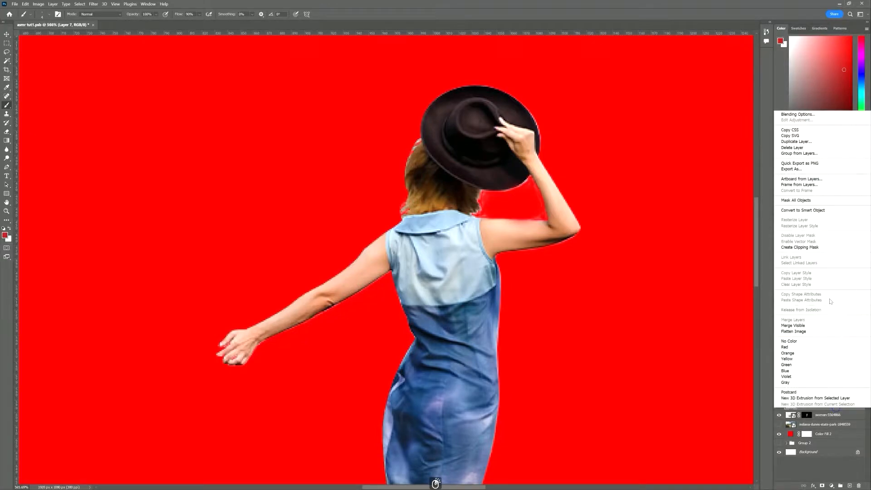
click(817, 248)
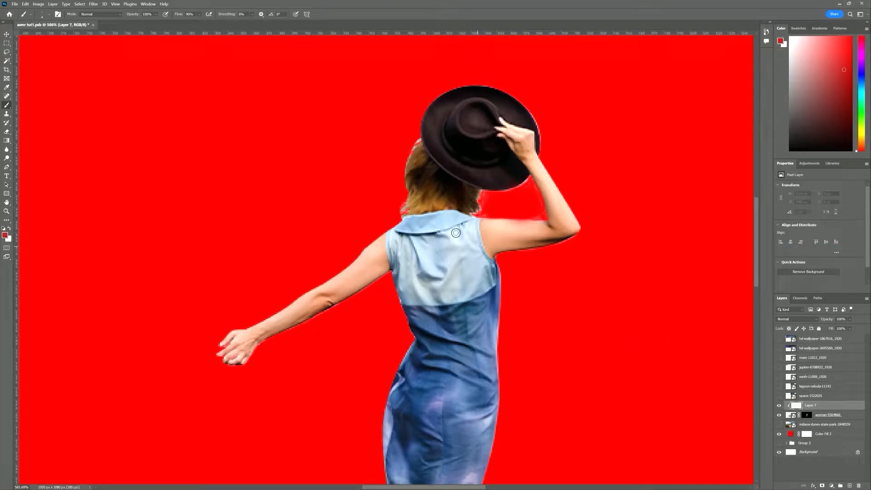
Paint sampled brown along the hair's top and left edges at 85% brush opacity
scroll(436, 177, up, 5)
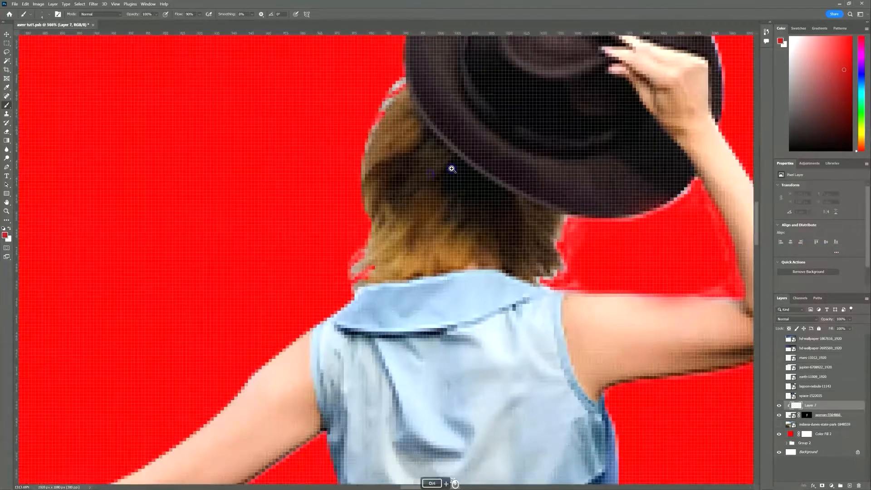
alt+click(382, 131)
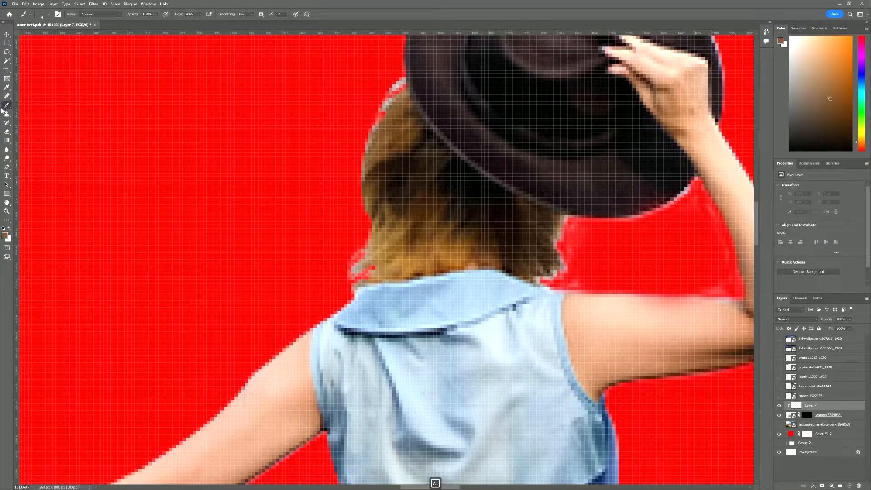
scroll(400, 81, up, 5)
drag(402, 84, 350, 141)
drag(134, 16, 116, 18)
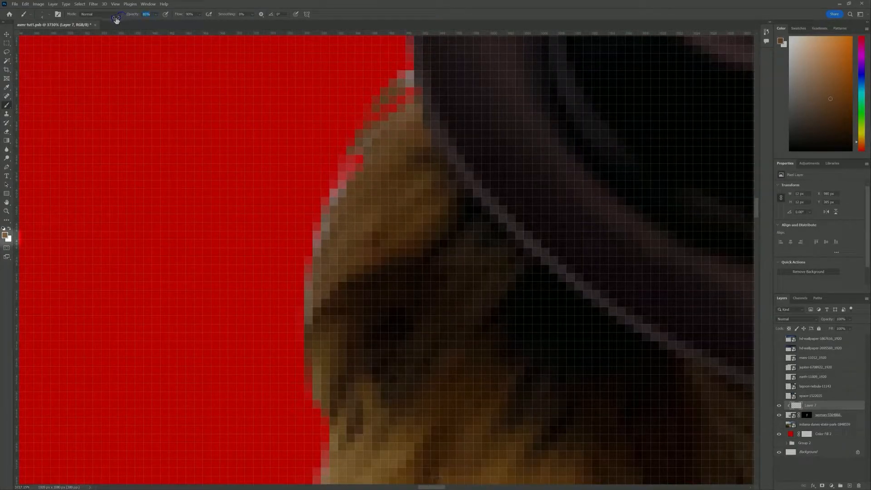
mouse_move(351, 192)
mouse_down()
mouse_move(313, 265)
mouse_move(310, 312)
mouse_move(359, 103)
mouse_up()
alt+click(344, 278)
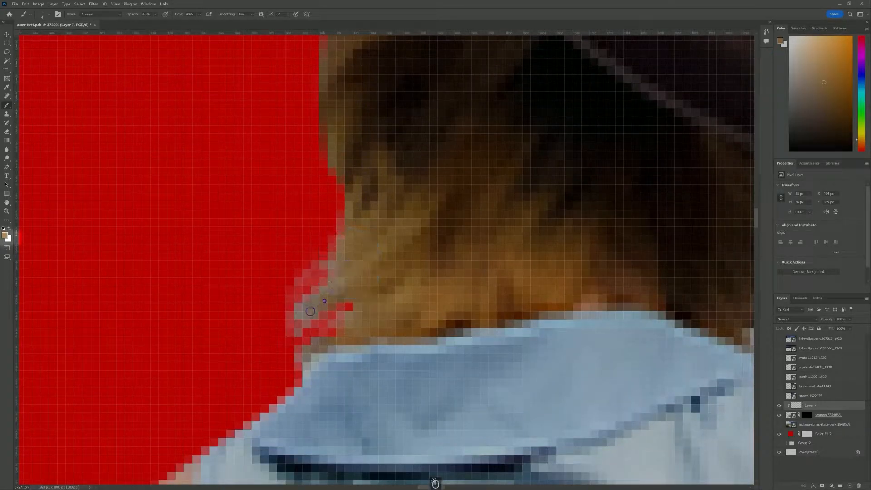
drag(311, 284, 296, 315)
Darken the light fringe along the right and lower hair edges with sampled dark brown
scroll(407, 314, down, 8)
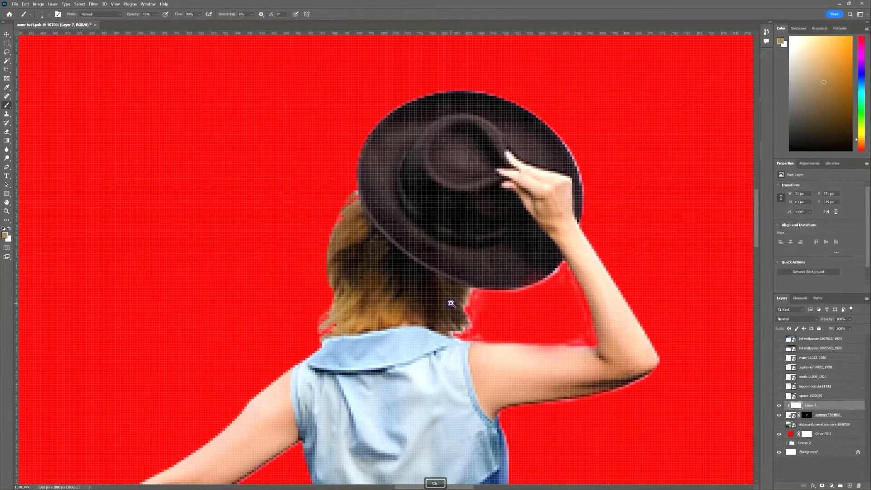
drag(451, 303, 474, 297)
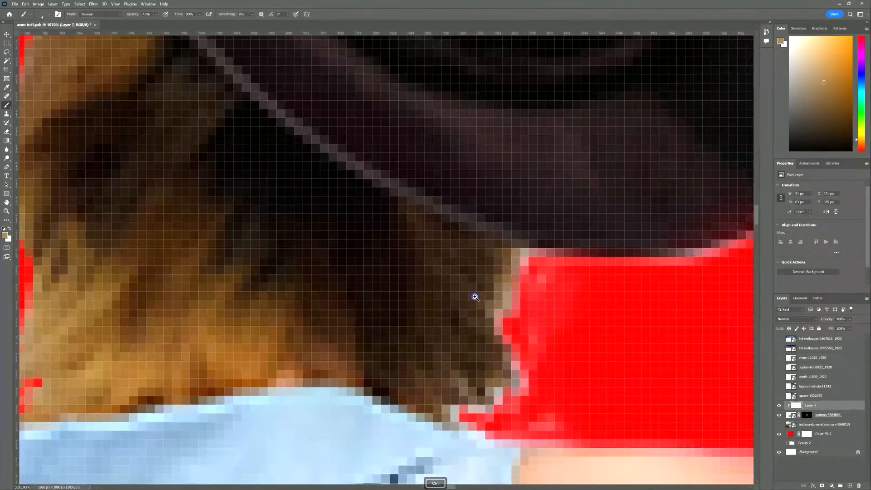
alt+click(496, 280)
drag(514, 256, 520, 257)
drag(499, 291, 493, 313)
alt+click(435, 340)
mouse_move(454, 384)
mouse_down()
mouse_move(478, 401)
mouse_move(504, 388)
mouse_move(510, 367)
mouse_move(507, 393)
mouse_up()
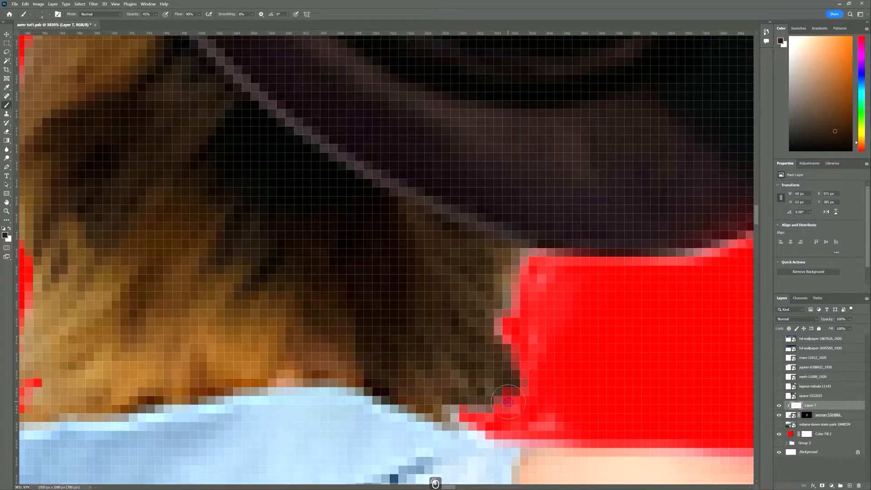
drag(670, 289, 289, 316)
Paint near-black along the hat brim and top at 100% opacity, darkening the fringe
alt+click(393, 191)
mouse_move(469, 190)
mouse_down()
mouse_move(441, 222)
mouse_move(378, 250)
mouse_move(417, 230)
mouse_move(395, 250)
mouse_up()
drag(132, 14, 172, 18)
mouse_move(455, 203)
mouse_down()
mouse_move(396, 252)
mouse_move(315, 275)
mouse_move(200, 266)
mouse_up()
drag(438, 66, 413, 357)
mouse_move(449, 114)
mouse_down()
mouse_move(488, 155)
mouse_move(503, 205)
mouse_move(502, 325)
mouse_up()
mouse_move(448, 78)
mouse_down()
mouse_move(525, 423)
mouse_move(323, 268)
mouse_move(187, 249)
mouse_move(470, 213)
mouse_move(194, 317)
mouse_move(501, 169)
mouse_up()
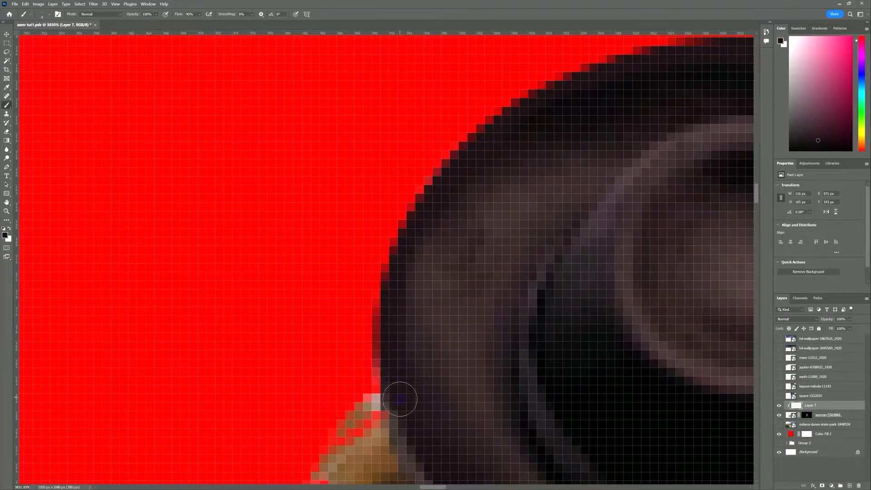
Sample hat and skin tones, then paint the forearm's upper edge at 55% opacity
alt+click(380, 429)
scroll(380, 428, down, 10)
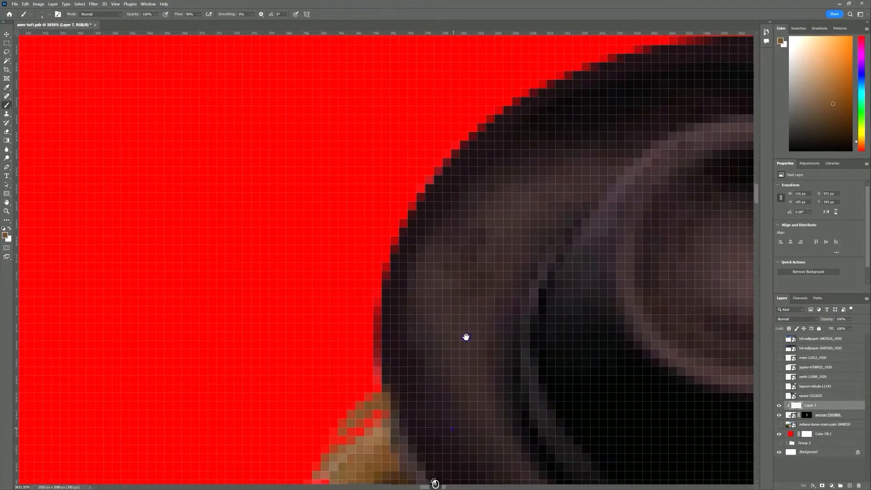
scroll(494, 228, up, 5)
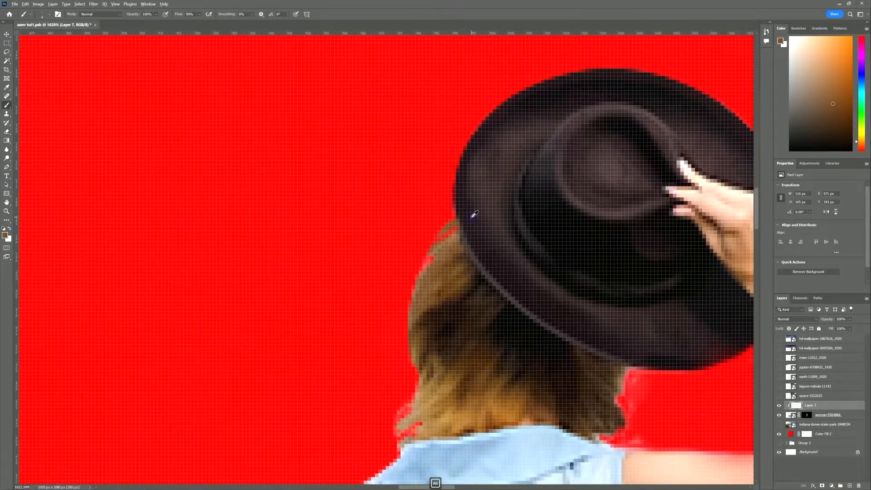
alt+click(469, 213)
scroll(476, 238, up, 5)
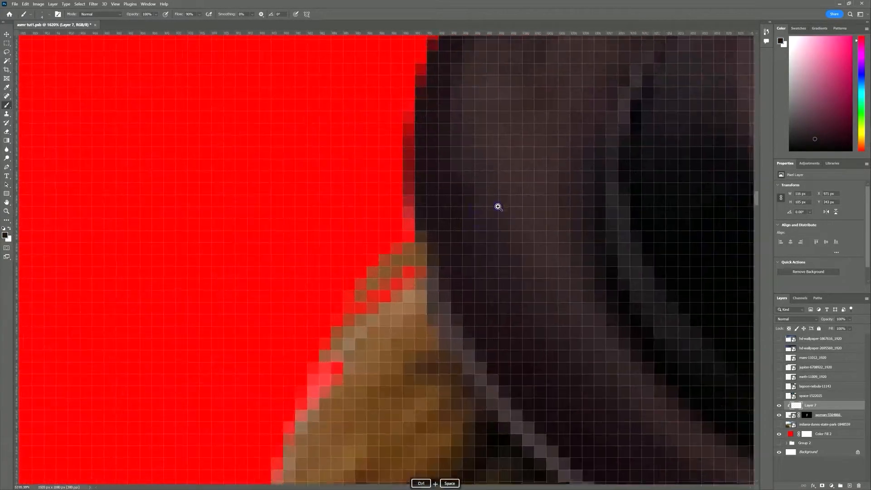
scroll(452, 257, down, 15)
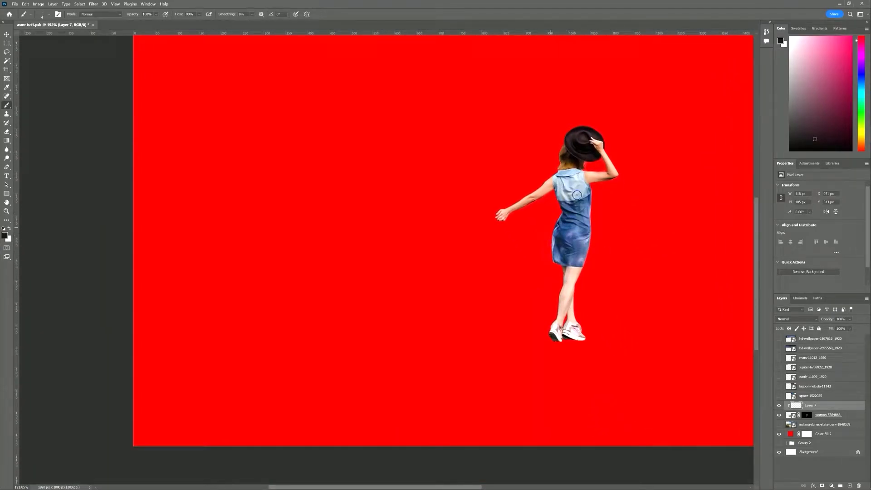
scroll(600, 237, up, 7)
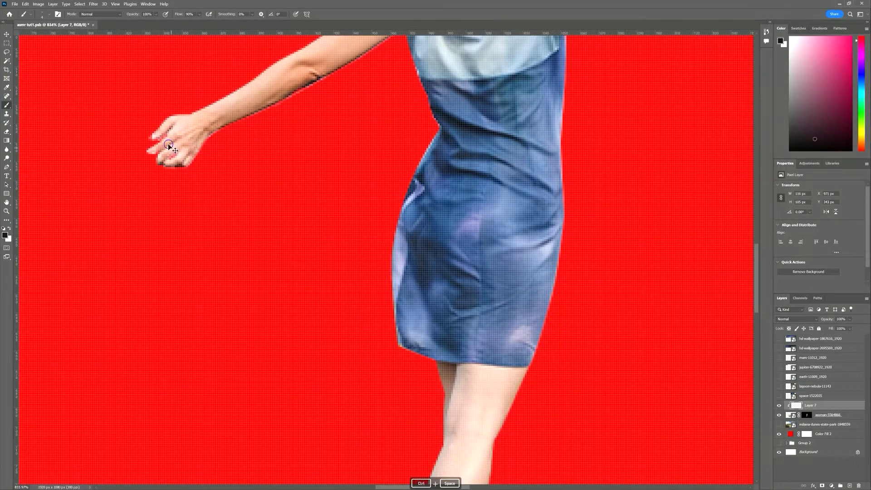
scroll(146, 134, up, 3)
drag(273, 88, 292, 301)
alt+click(404, 219)
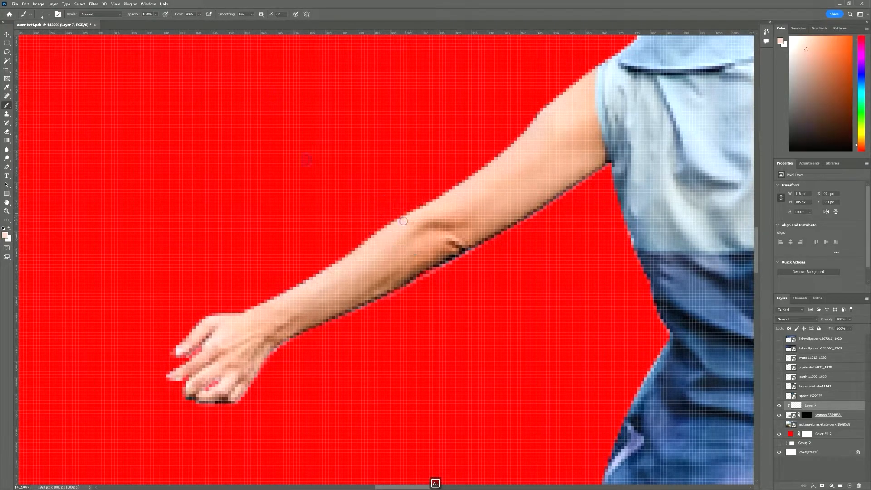
drag(119, 16, 111, 17)
drag(300, 282, 268, 302)
Paint resampled skin tones along the forearm, fingers, hand and lower arm edges
alt+click(337, 271)
drag(325, 271, 305, 287)
drag(245, 312, 224, 316)
alt+click(206, 320)
alt+click(249, 365)
drag(252, 373, 241, 395)
alt+click(483, 234)
alt+click(475, 242)
drag(474, 244, 430, 262)
drag(593, 243, 557, 251)
drag(571, 250, 422, 219)
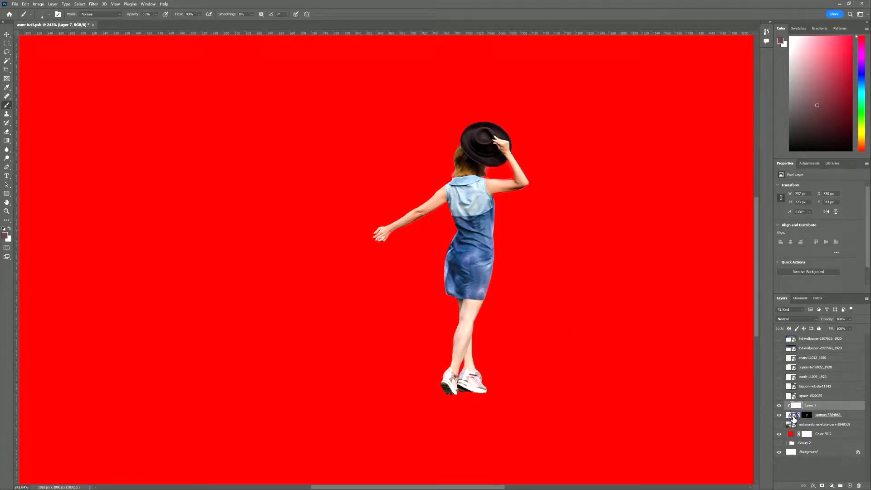
Group the woman and Layer 7 into a group named 'model'
shift+click(793, 417)
drag(815, 404, 839, 485)
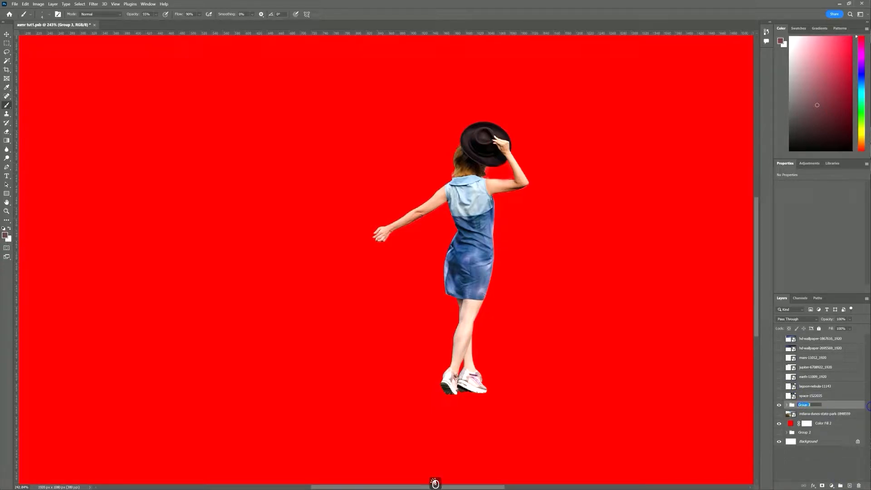
text(el)
click(838, 409)
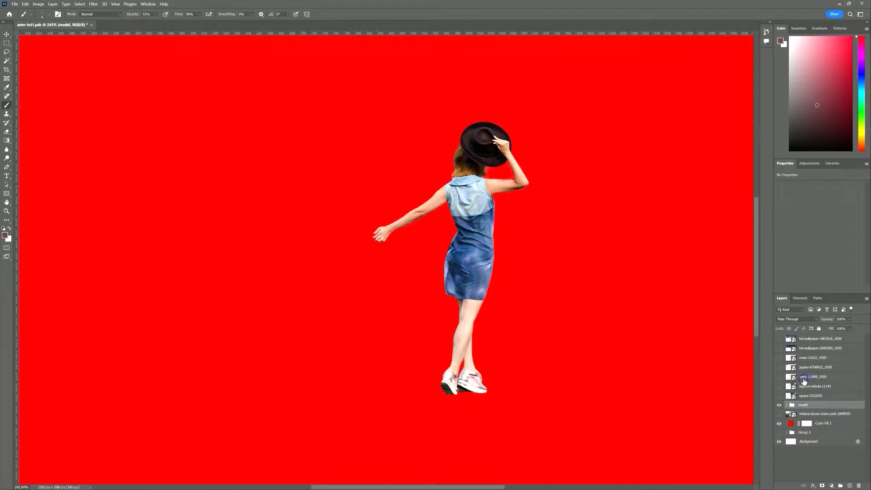
Hide the red Color Fill 2 and show the indiana-dunes beach photo
click(779, 423)
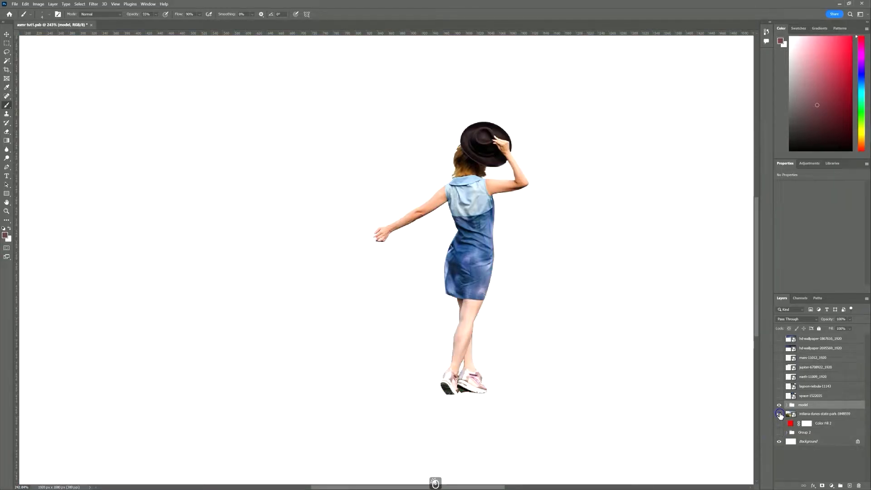
click(778, 413)
scroll(572, 333, down, 4)
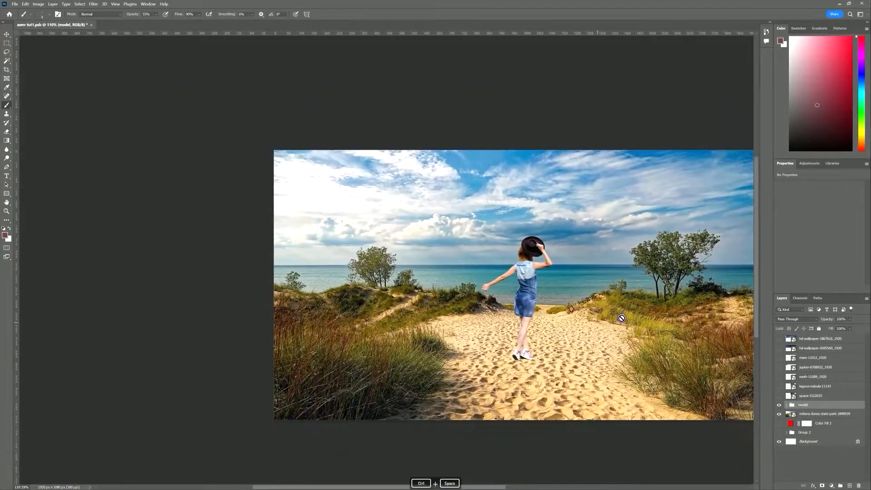
drag(629, 313, 468, 292)
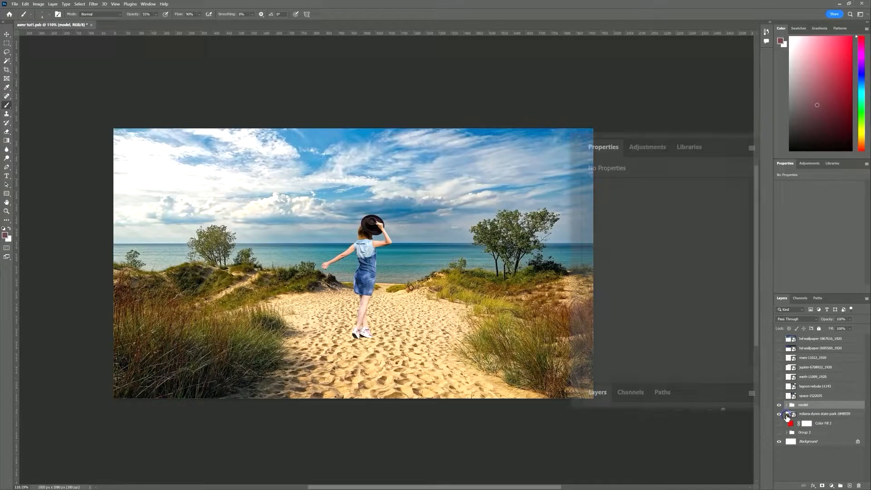
Add a Hue/Saturation layer clipped to the beach photo with Saturation -67
click(790, 416)
click(830, 486)
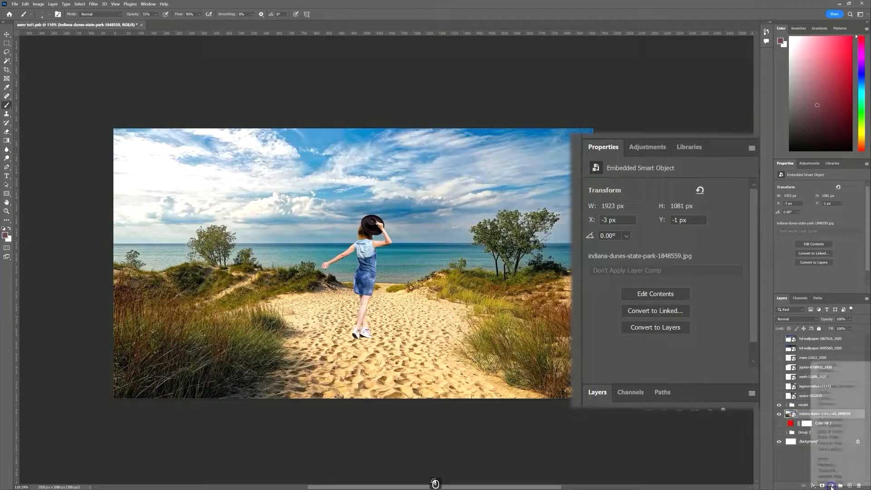
click(832, 419)
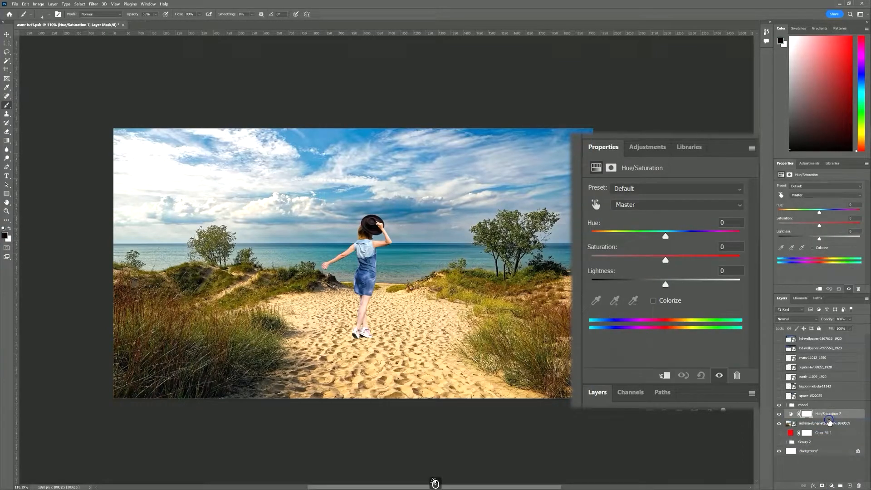
click(818, 289)
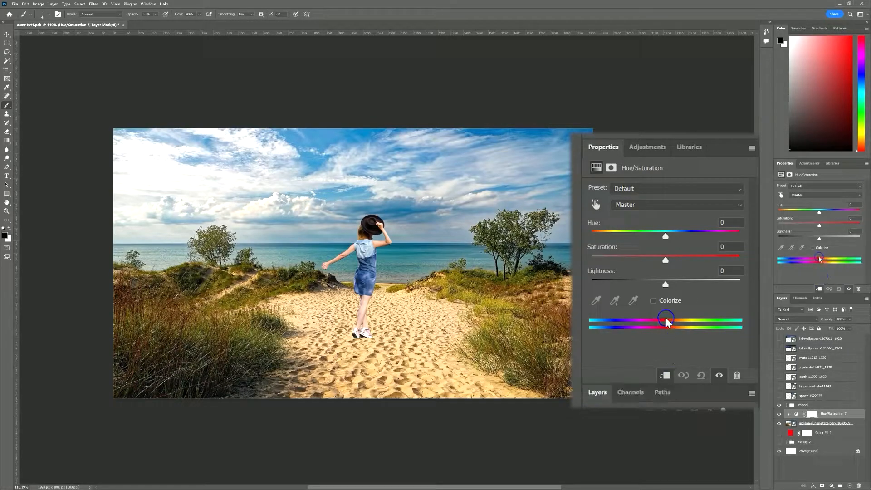
drag(662, 260, 617, 263)
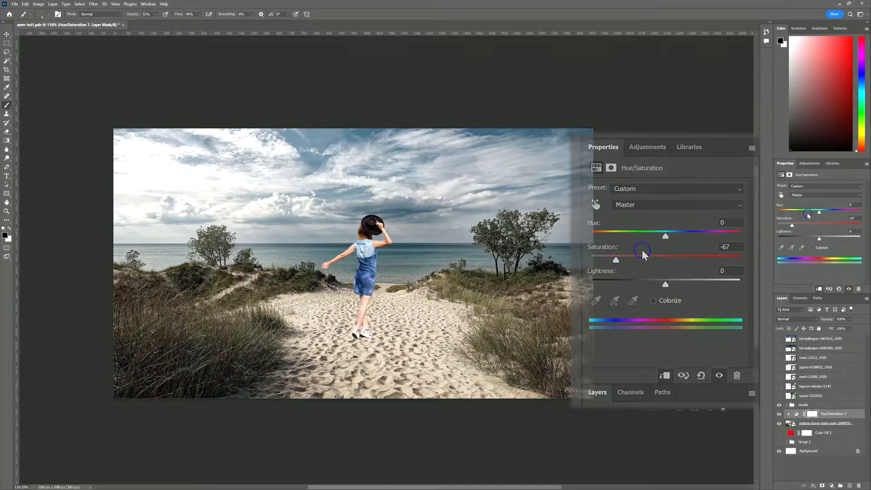
Add a Hue/Saturation layer to woman-5564866 with Saturation -39, then collapse the model group
click(786, 405)
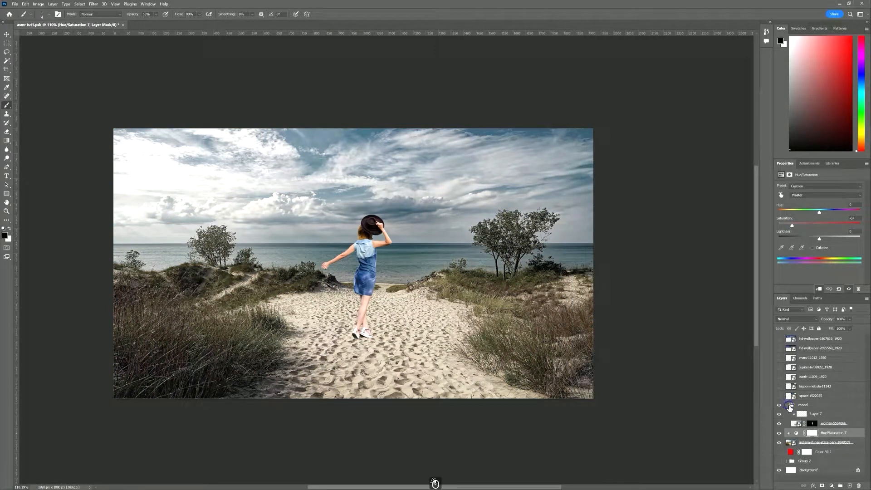
click(791, 424)
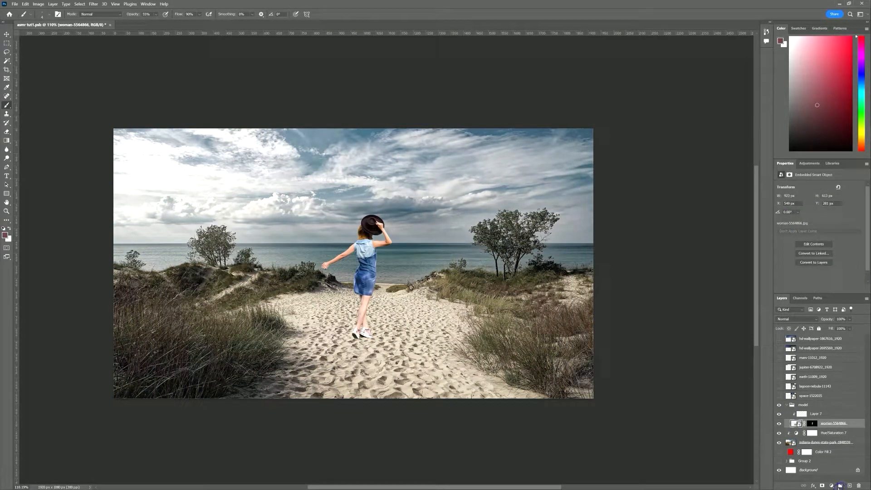
click(834, 486)
click(846, 421)
drag(819, 225, 802, 227)
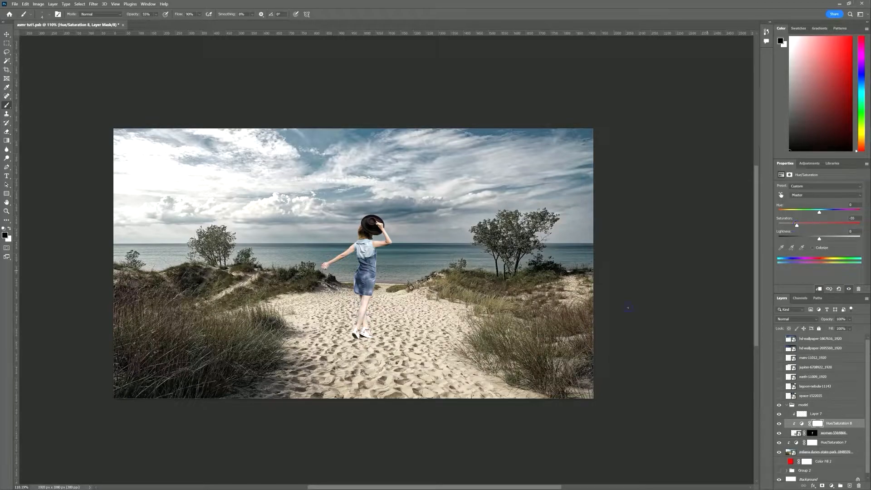
click(787, 405)
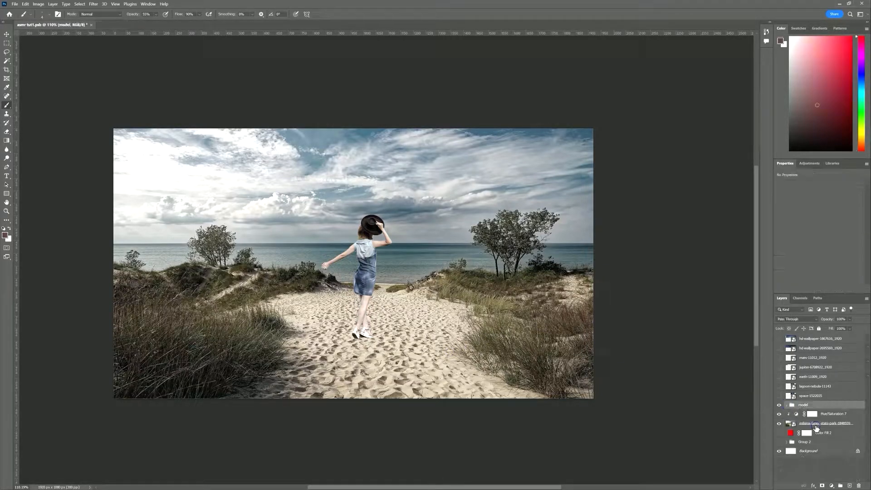
Add a Brightness/Contrast layer with brightness lowered and contrast about 78
click(833, 487)
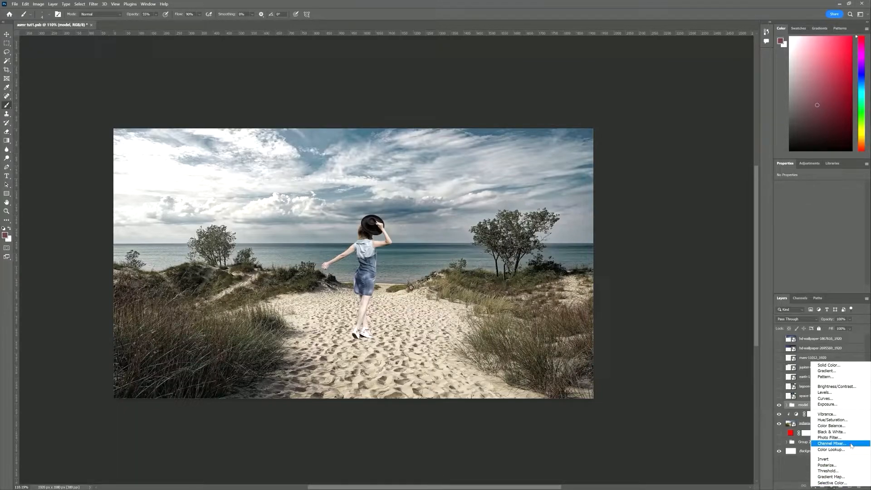
click(835, 386)
drag(819, 205, 780, 207)
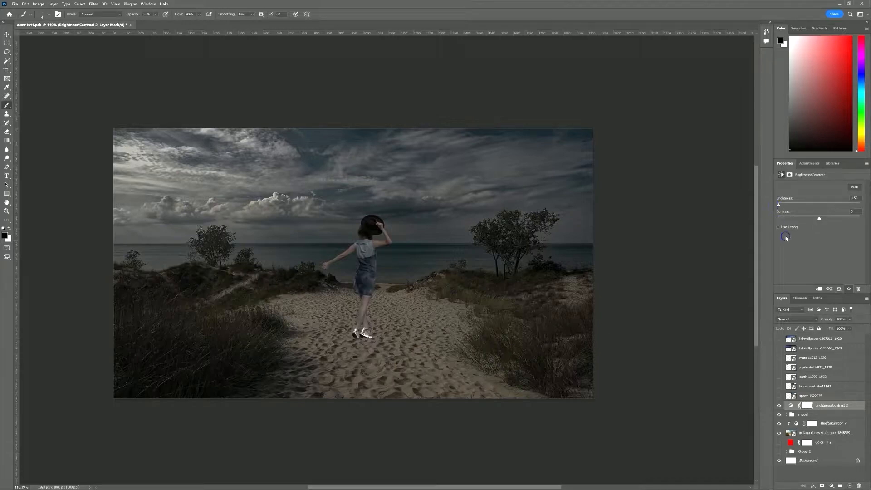
drag(819, 217, 850, 218)
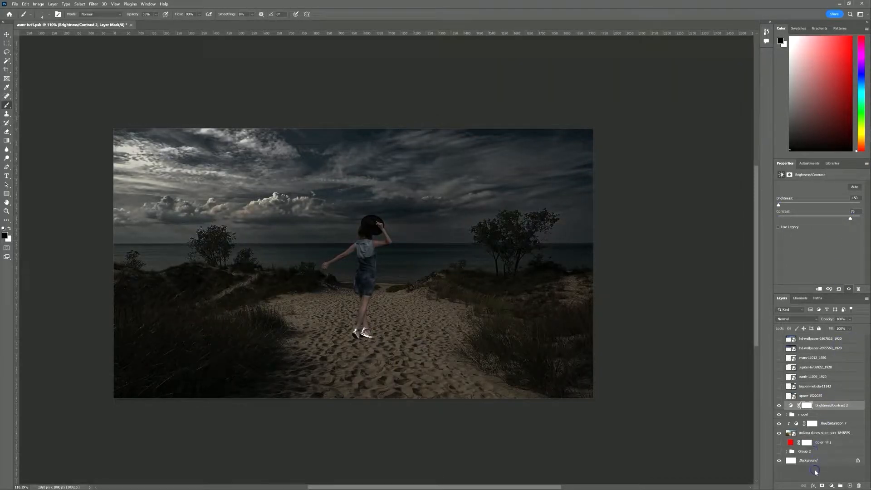
Add a deep blue Solid Color fill in Color blend mode at 35% opacity
click(832, 485)
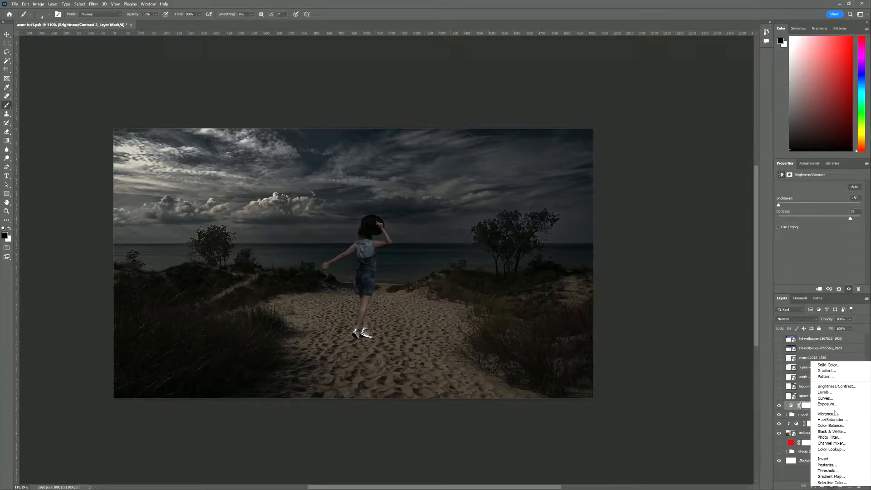
click(828, 365)
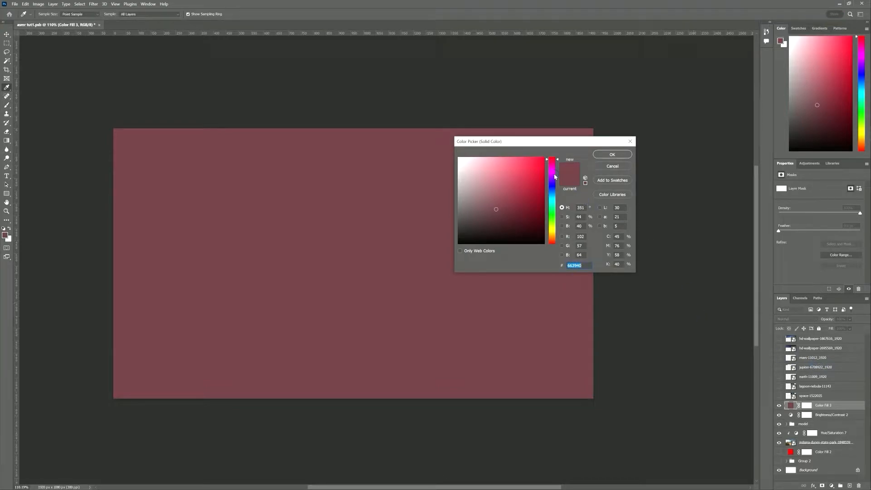
click(553, 184)
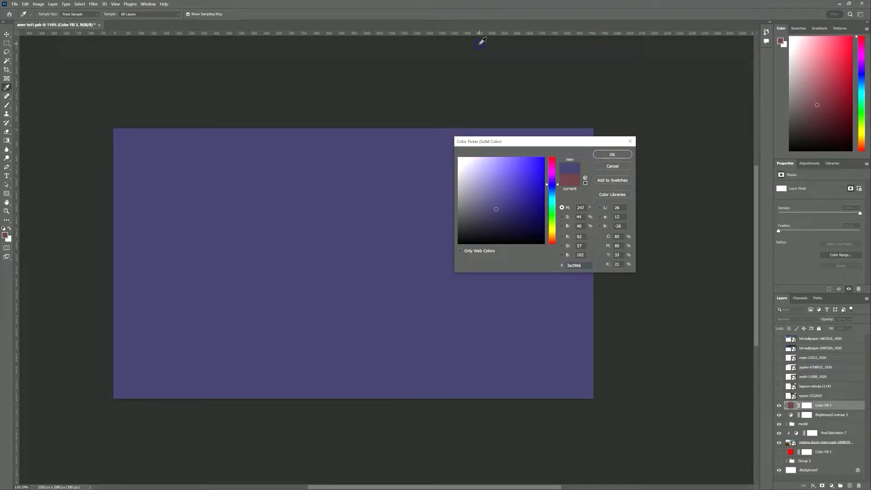
click(435, 483)
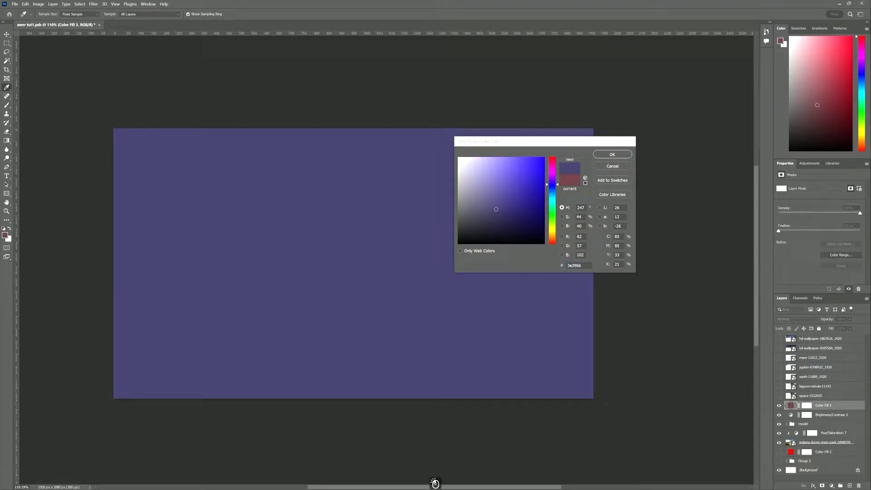
click(552, 193)
mouse_move(552, 193)
mouse_down()
mouse_move(552, 184)
mouse_move(537, 202)
mouse_up()
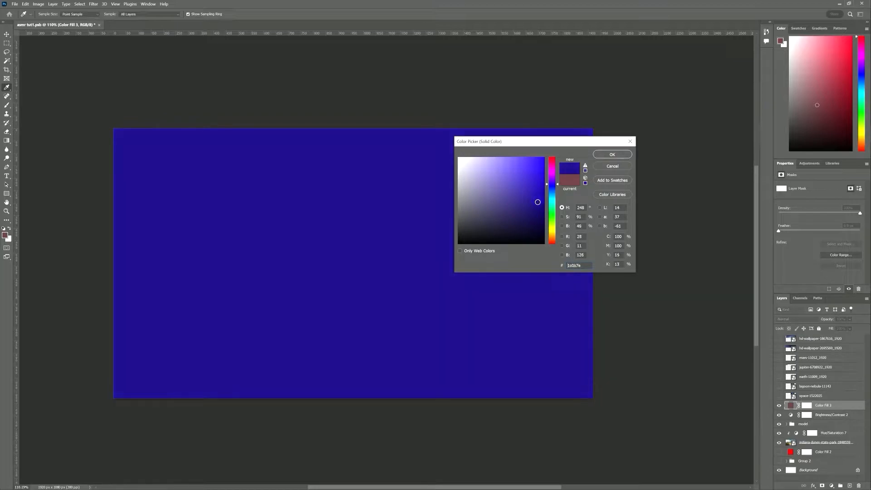
click(611, 154)
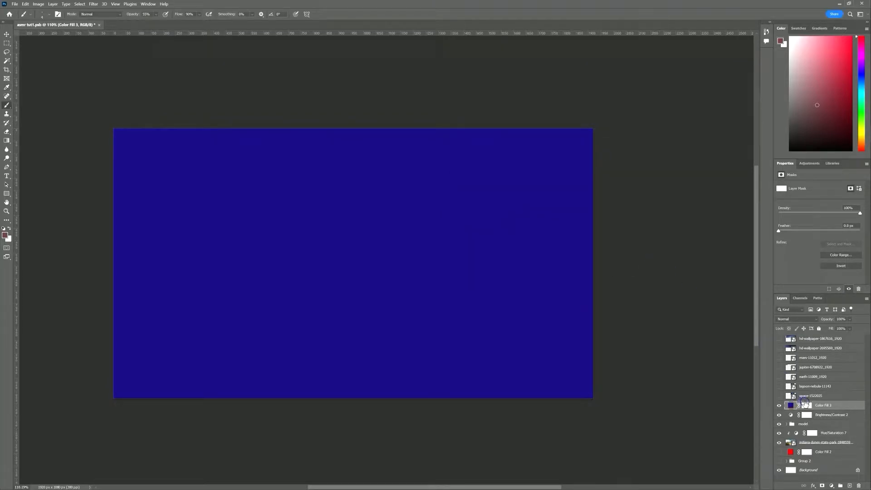
click(812, 323)
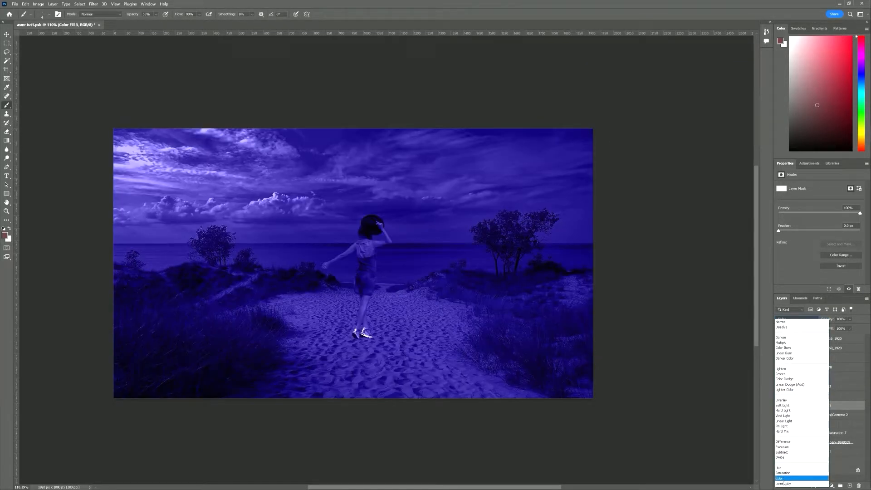
click(798, 464)
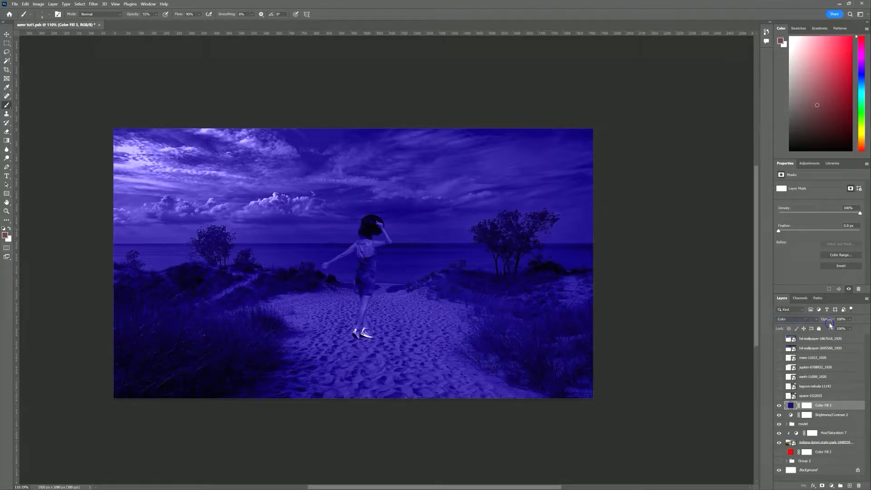
drag(827, 321, 805, 322)
Duplicate woman-5564866 and make the copy and Layer 7 clipping masks
click(787, 424)
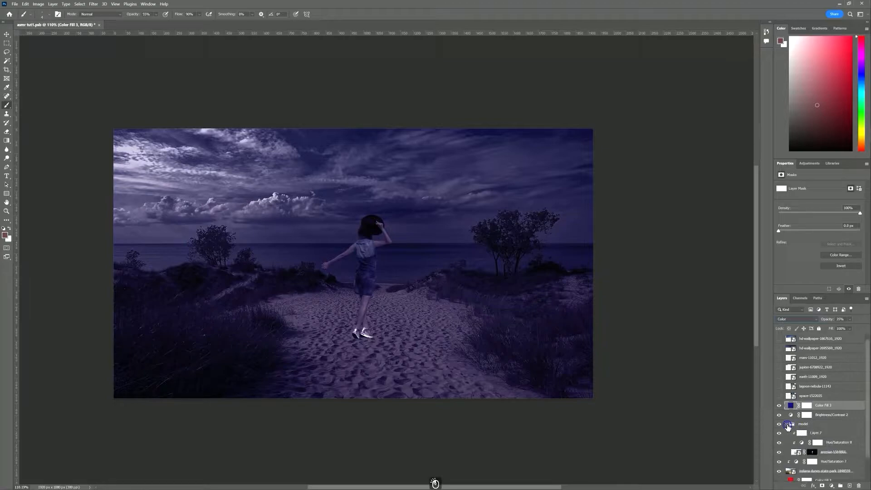
click(796, 453)
drag(795, 453, 846, 485)
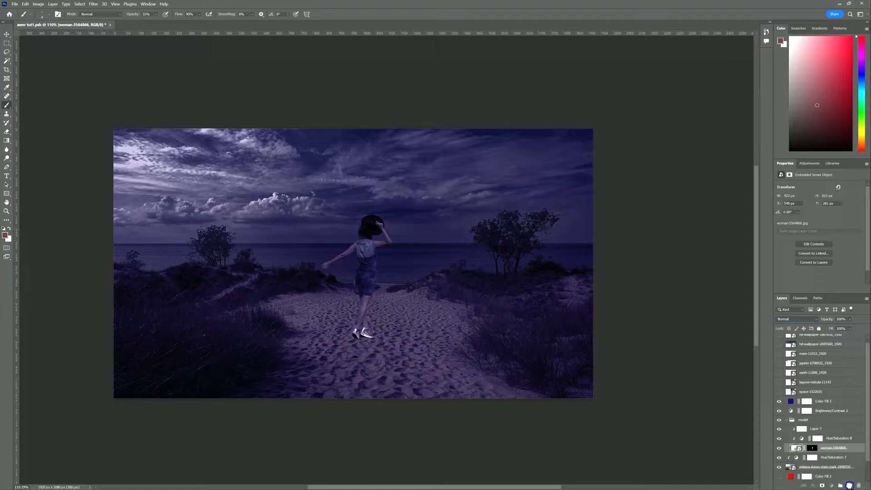
click(828, 438)
shift+click(826, 430)
right_click(826, 431)
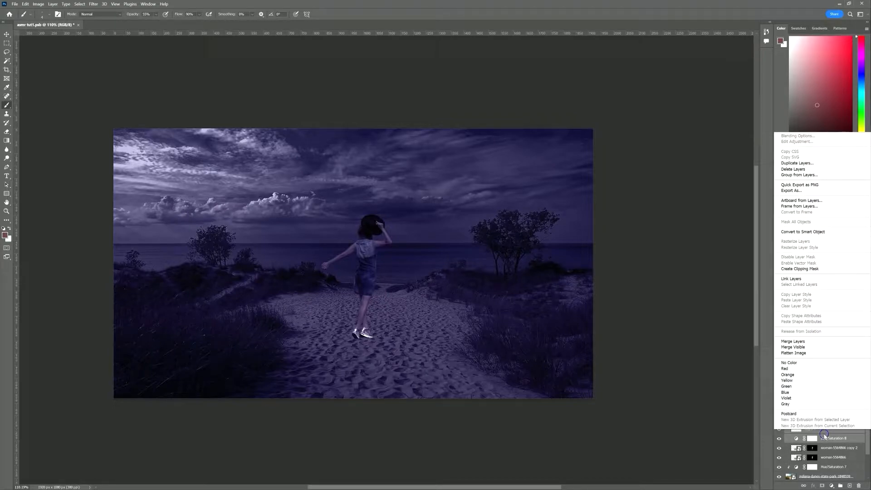
click(824, 269)
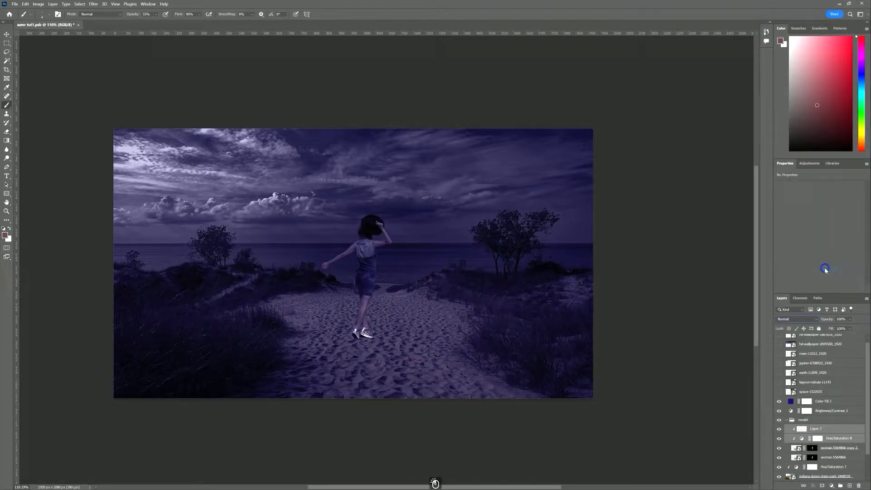
Rasterize the original woman-5564866 smart object into a pixel layer
click(799, 458)
click(814, 459)
click(834, 459)
right_click(834, 460)
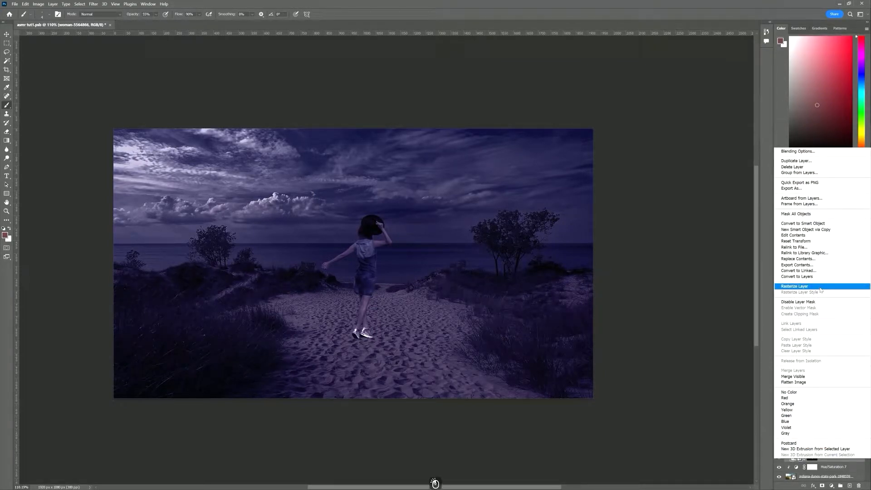
click(820, 289)
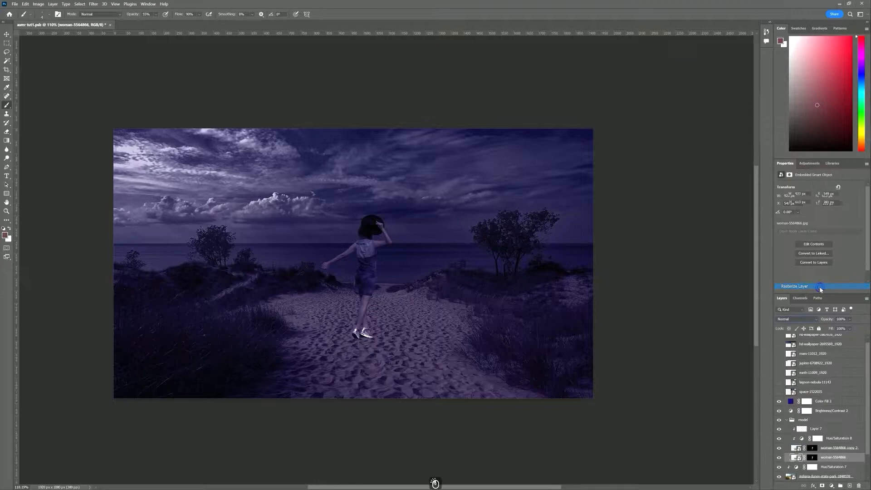
click(815, 462)
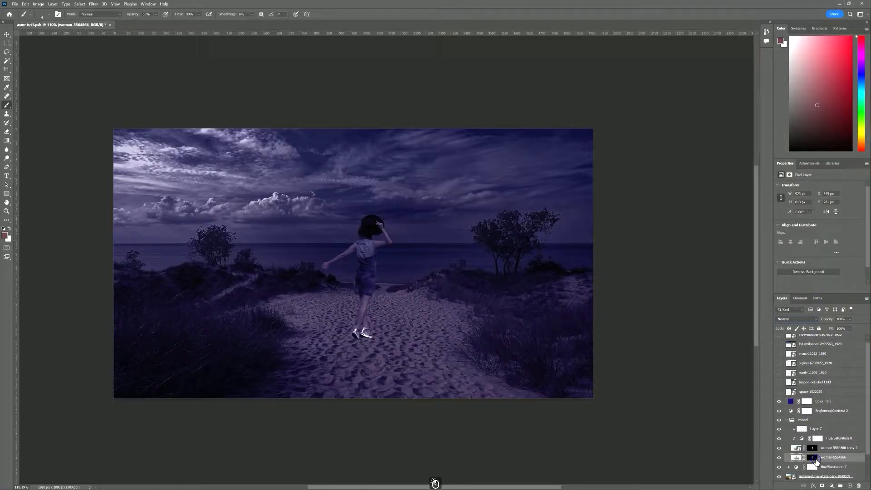
Apply the woman-5564866 layer mask and clip a new Levels 2 adjustment onto that layer
right_click(816, 462)
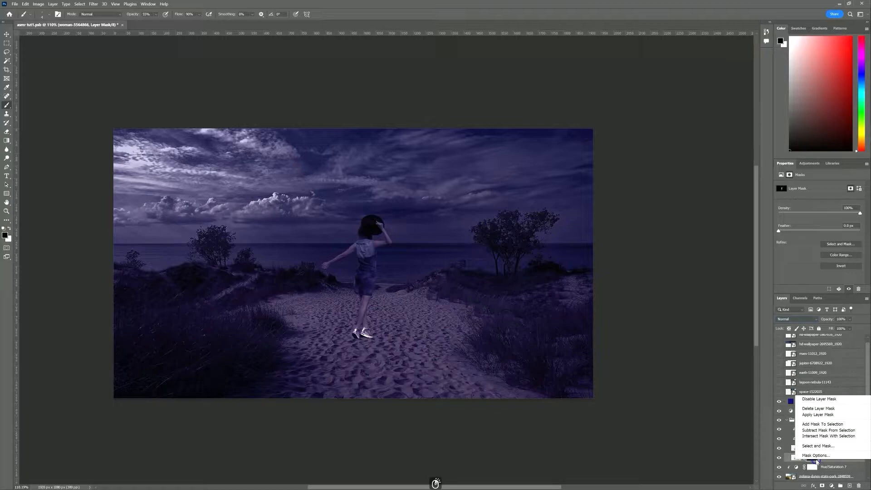
click(820, 415)
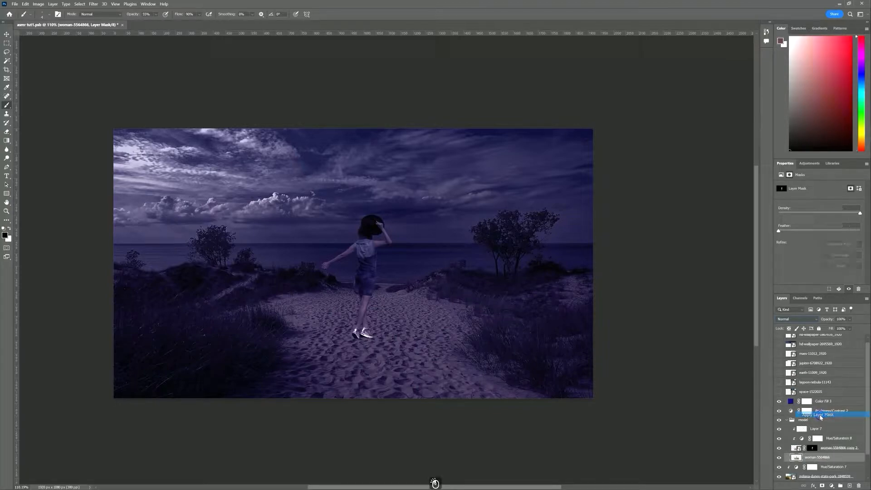
click(832, 485)
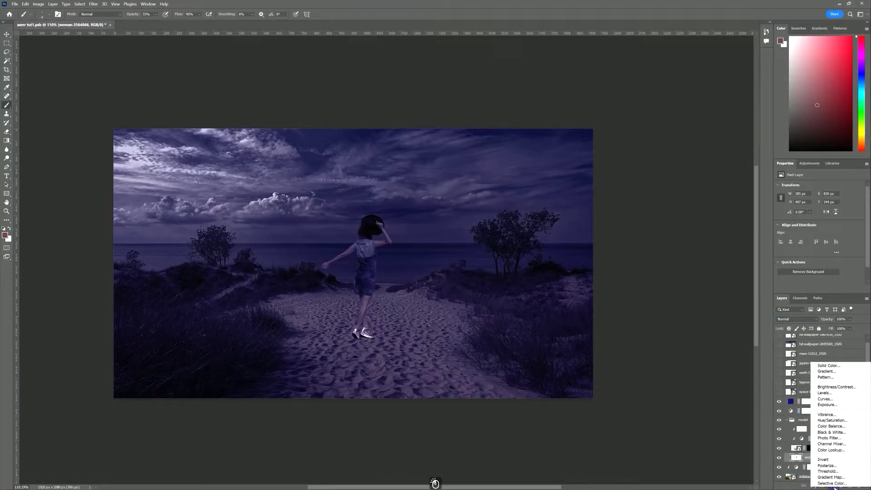
click(844, 393)
click(819, 288)
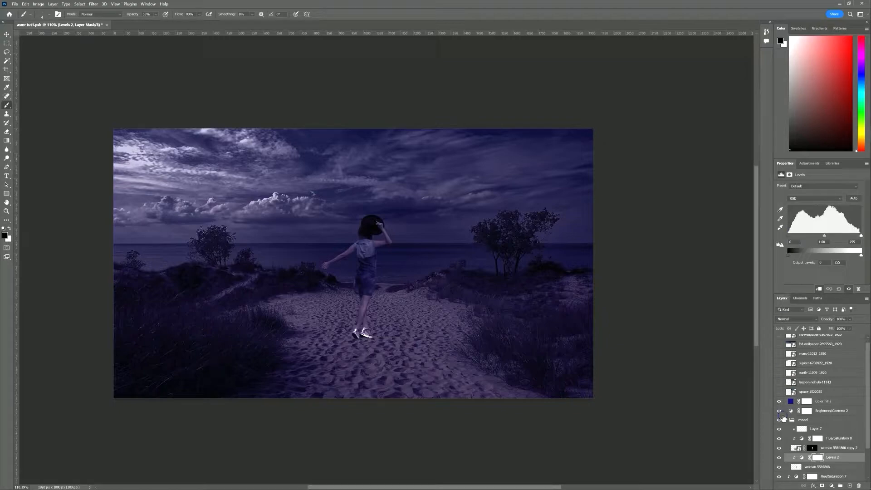
click(797, 467)
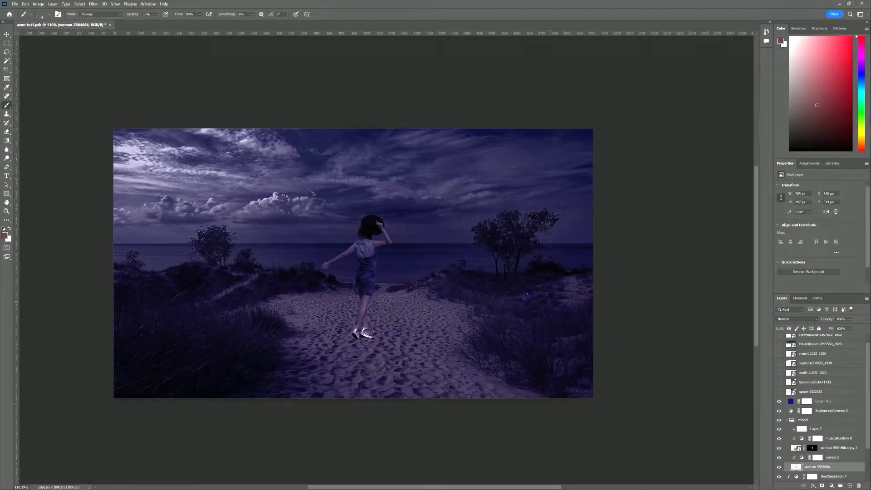
Flip the woman layer vertically and move it down below her feet
key(ctrl+t)
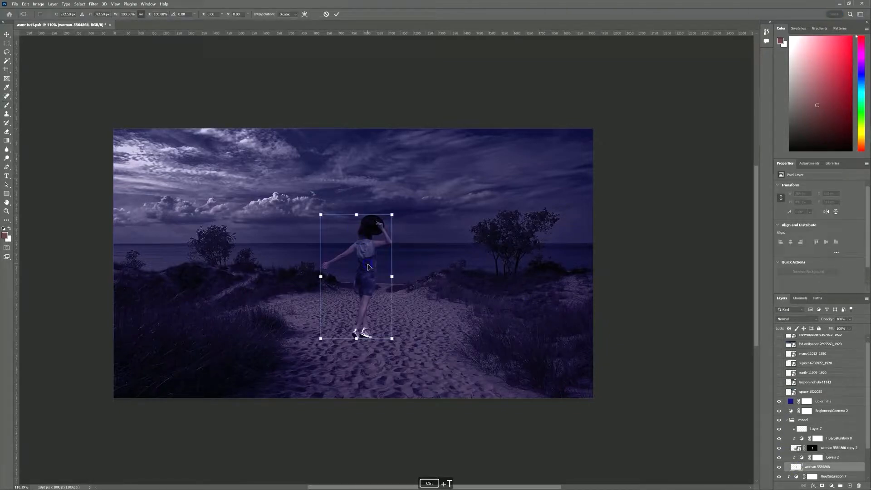
right_click(375, 258)
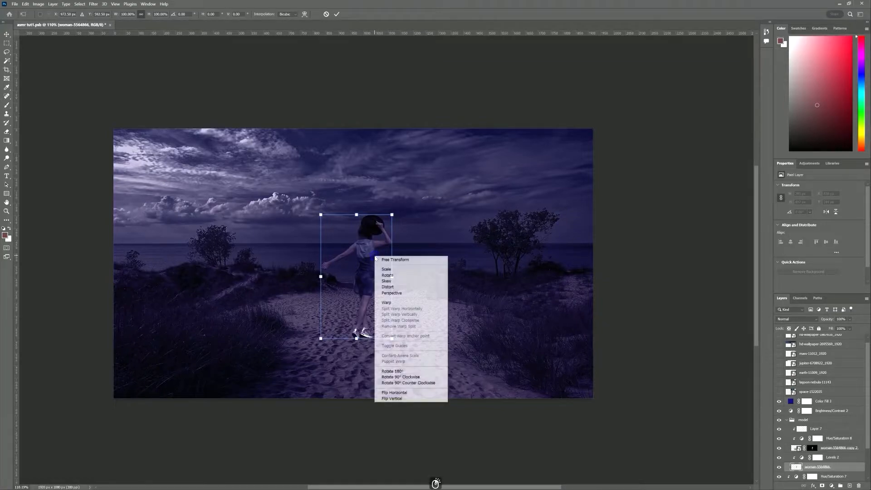
click(401, 393)
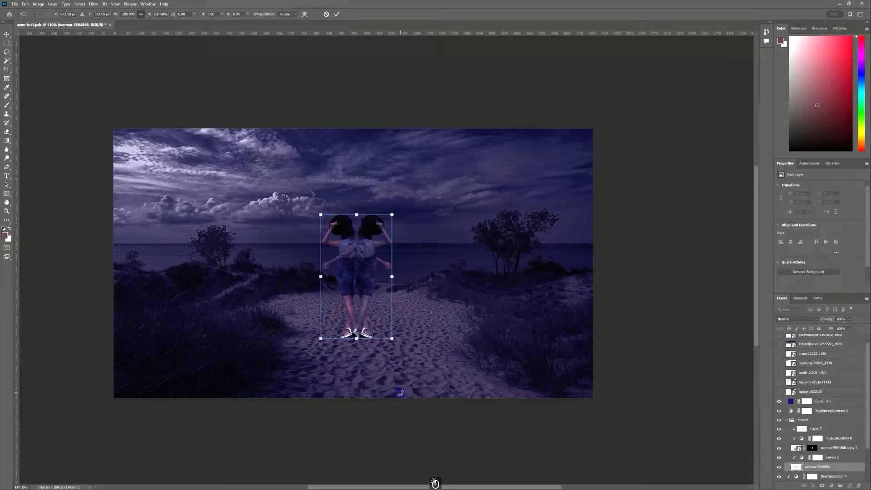
key(ctrl+z)
right_click(369, 275)
click(395, 417)
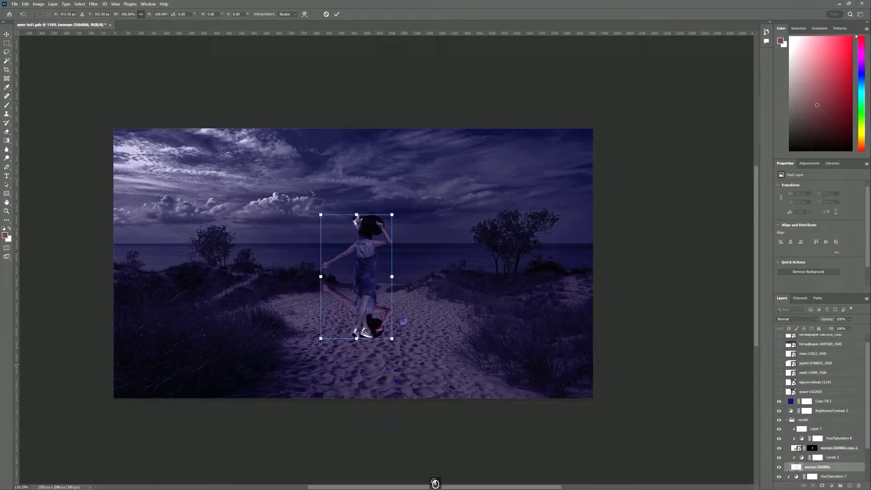
drag(368, 218, 381, 342)
Scale the flipped figure to about 75%, rotate it across the sand, widen to 88%, and commit
drag(361, 396, 352, 397)
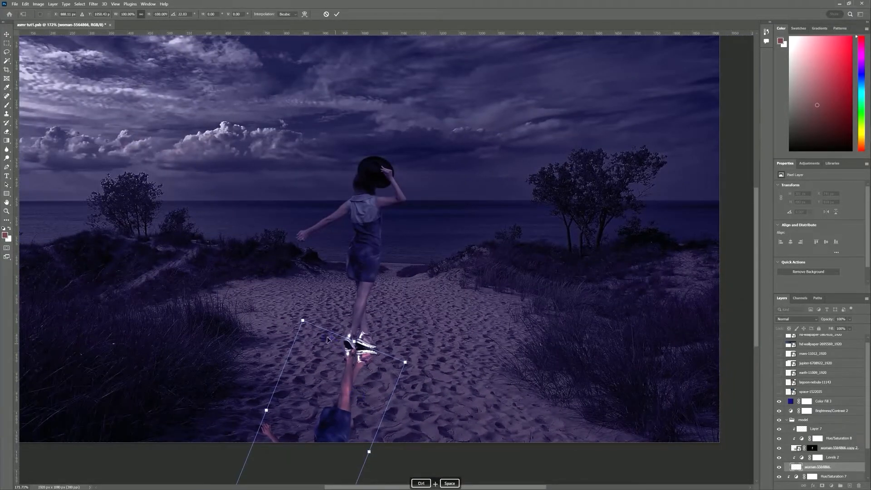
drag(404, 362, 360, 397)
drag(312, 417, 343, 378)
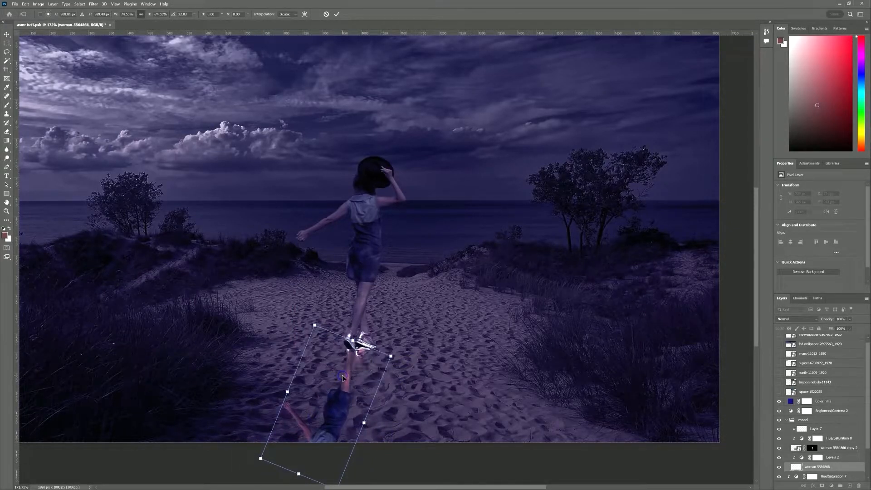
drag(294, 475, 275, 470)
drag(322, 407, 298, 397)
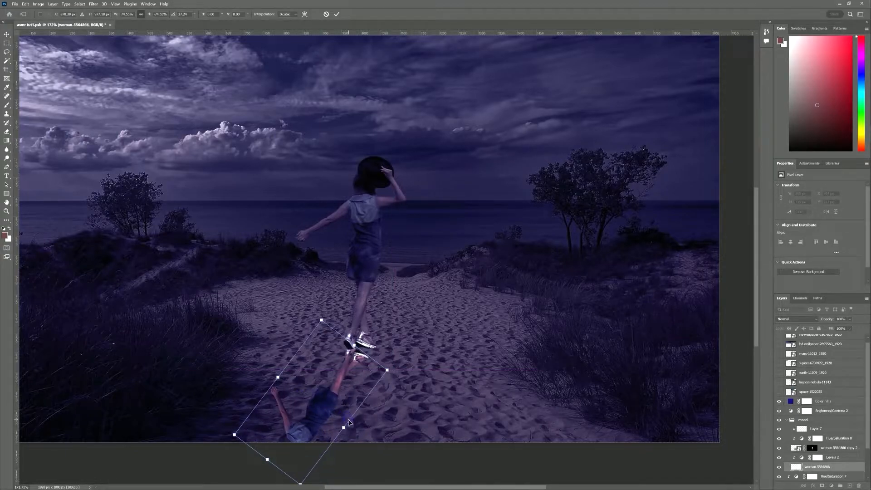
drag(345, 428, 357, 437)
drag(343, 397, 331, 394)
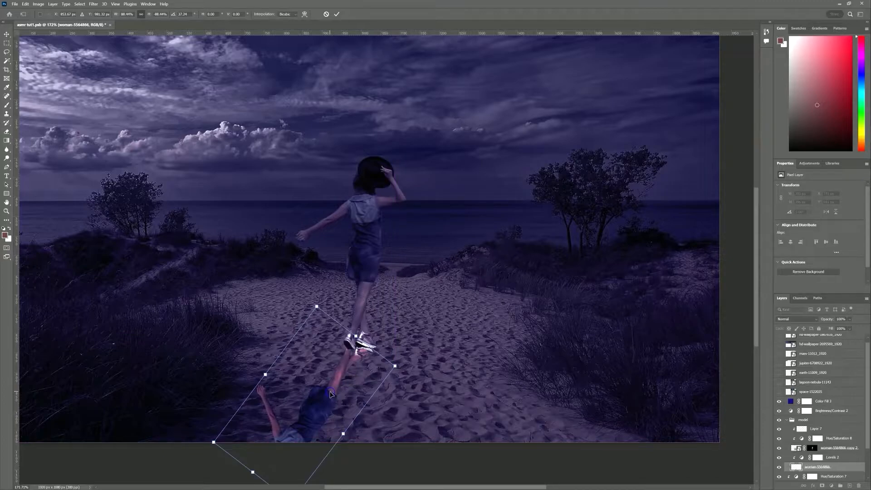
click(337, 14)
key(b)
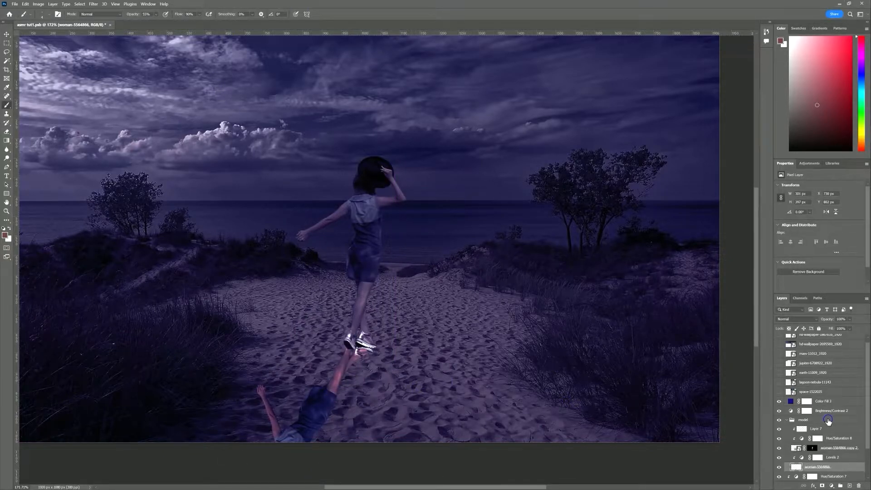
Drag Levels 2's black input to 253 so the flipped figure turns nearly black
click(817, 457)
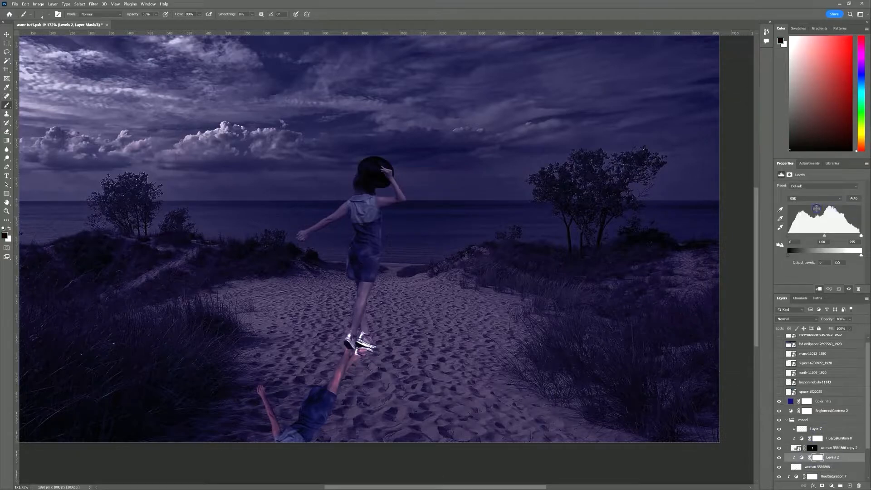
drag(789, 236, 728, 266)
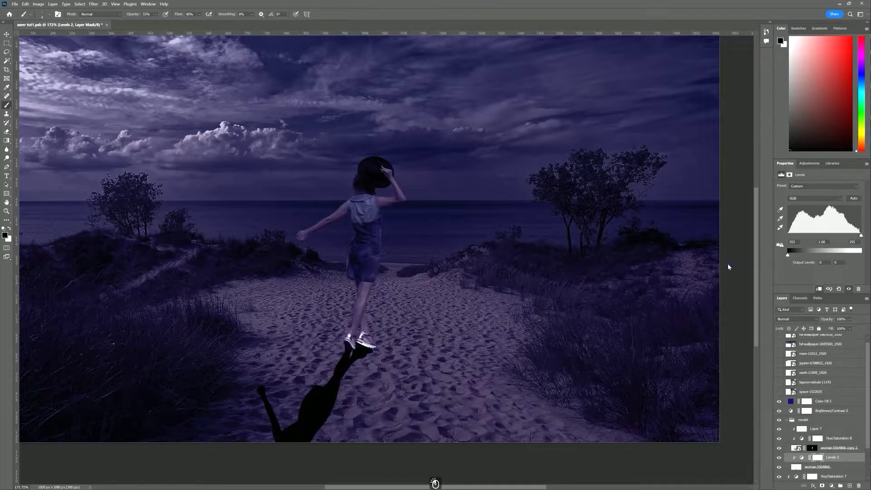
click(794, 468)
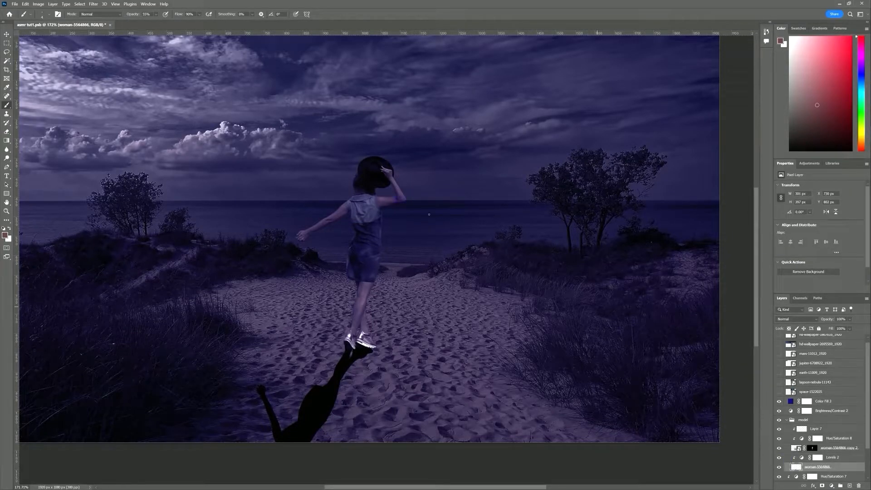
Apply a Box Blur of radius 13 to the shadow and lower its opacity
click(93, 6)
mouse_move(166, 86)
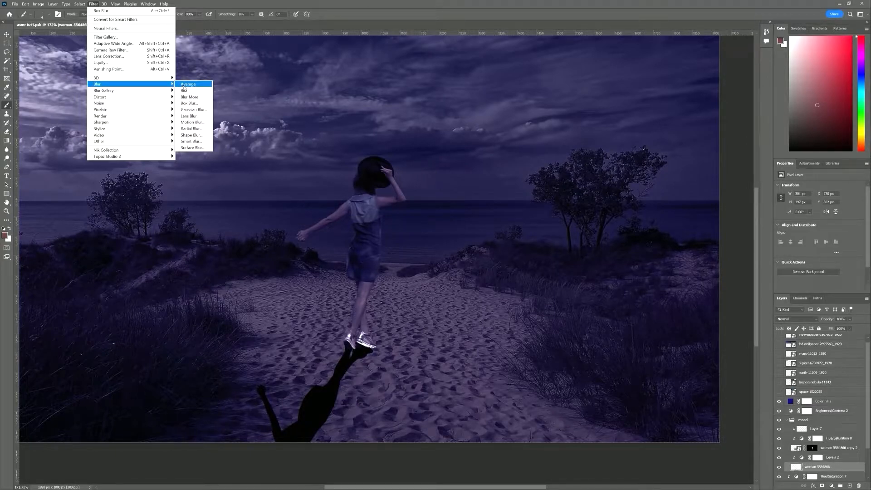
click(196, 105)
click(403, 224)
drag(402, 225, 387, 226)
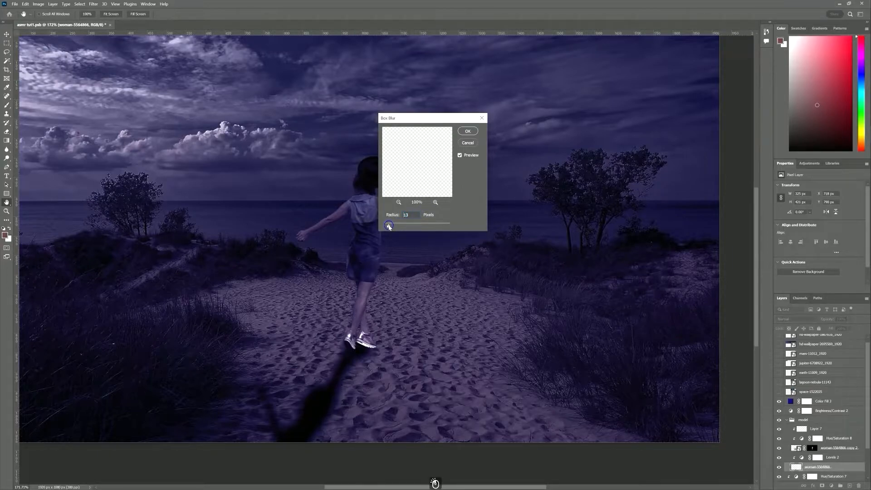
click(466, 147)
click(819, 320)
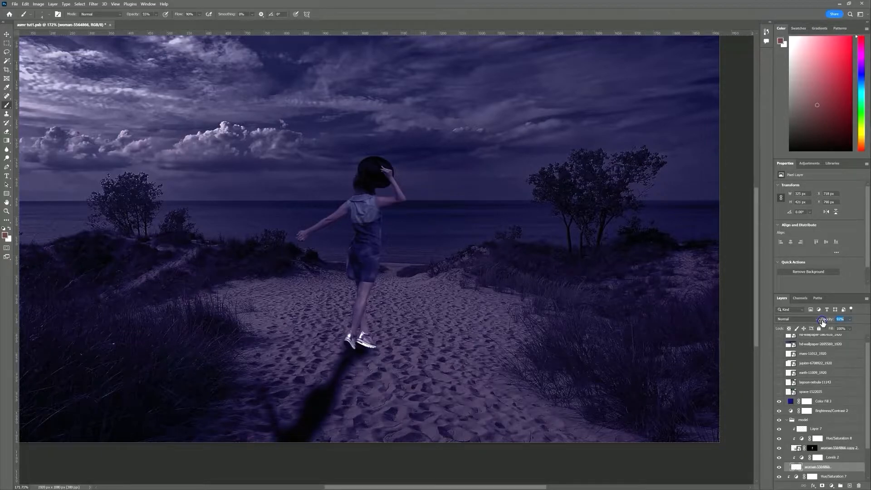
Refine the woman copy 2 mask to hide the right shoe's sole and the streak under it
click(849, 485)
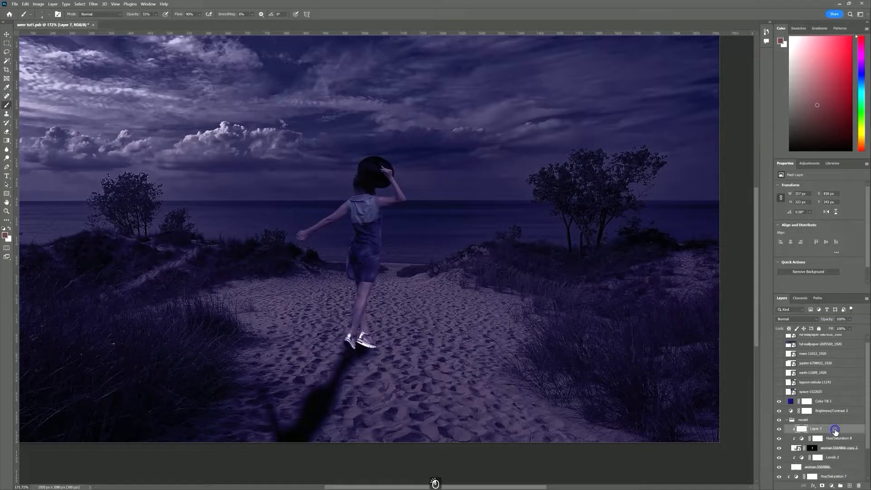
click(811, 457)
scroll(396, 331, up, 4)
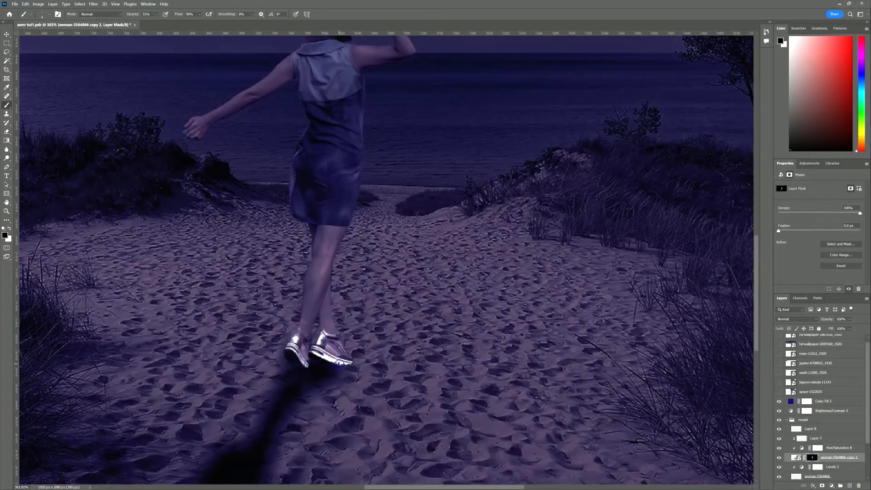
alt+right_click(348, 359)
drag(132, 14, 154, 15)
drag(355, 368, 291, 379)
alt+right_click(323, 378)
alt+right_click(294, 376)
key(x)
alt+right_click(334, 349)
On a new empty layer, paint a dark contact shadow under both shoes
key(ctrl+shift+alt+n)
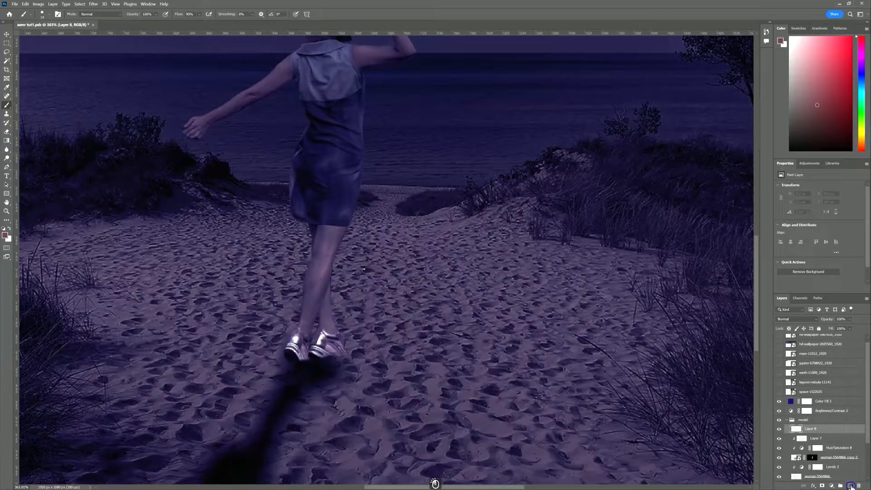
key(d)
alt+right_click(312, 350)
mouse_move(299, 359)
mouse_down()
mouse_move(328, 362)
mouse_move(309, 366)
mouse_move(302, 358)
mouse_move(328, 350)
mouse_up()
alt+right_click(302, 355)
Soften the shadow with a Box Blur and lower Layer 9's opacity
click(93, 4)
mouse_move(136, 84)
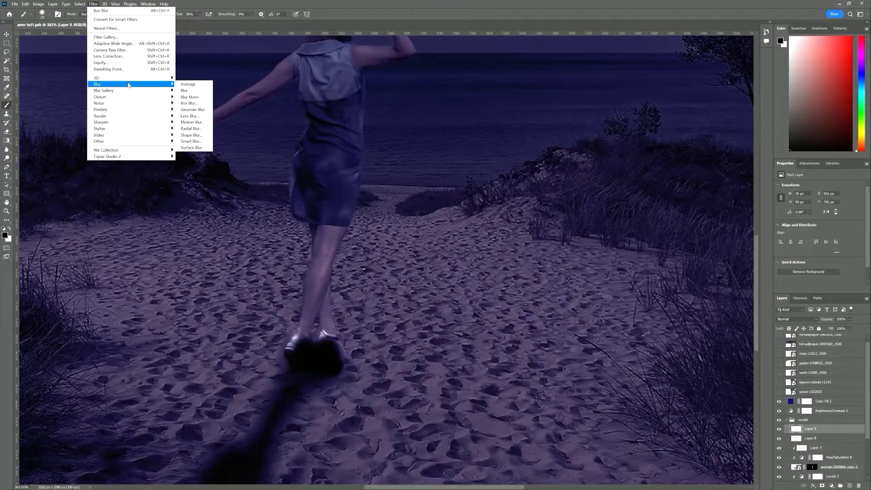
click(188, 103)
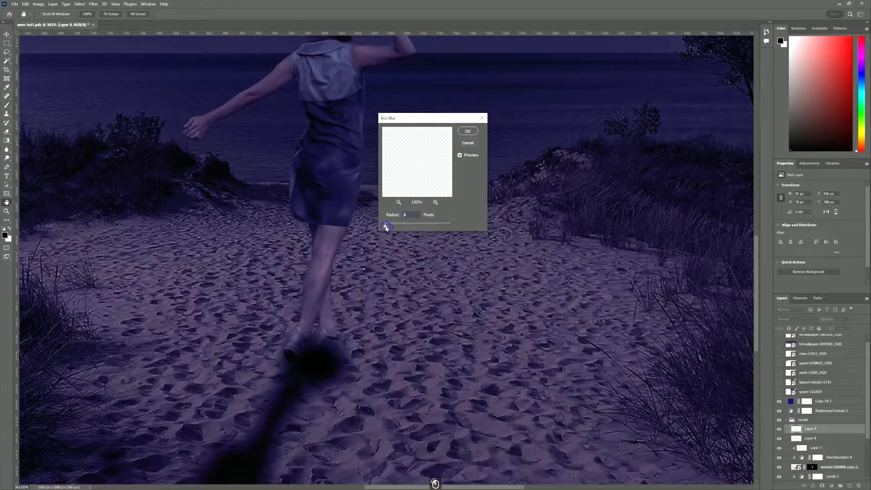
drag(386, 225, 388, 227)
click(473, 130)
key(ctrl+z)
key(ctrl+z)
key(ctrl+space)
drag(340, 390, 317, 390)
drag(831, 319, 822, 321)
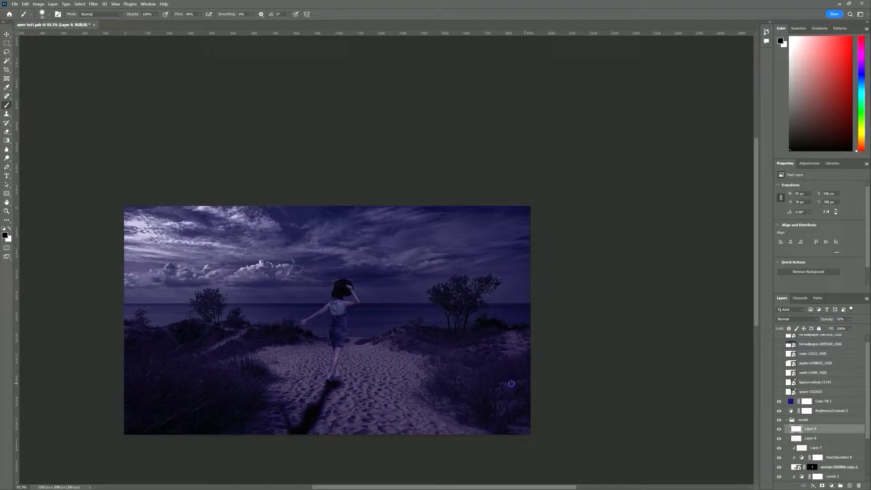
Lower the woman-5564866 layer's opacity slightly
click(799, 467)
scroll(801, 479, down, 2)
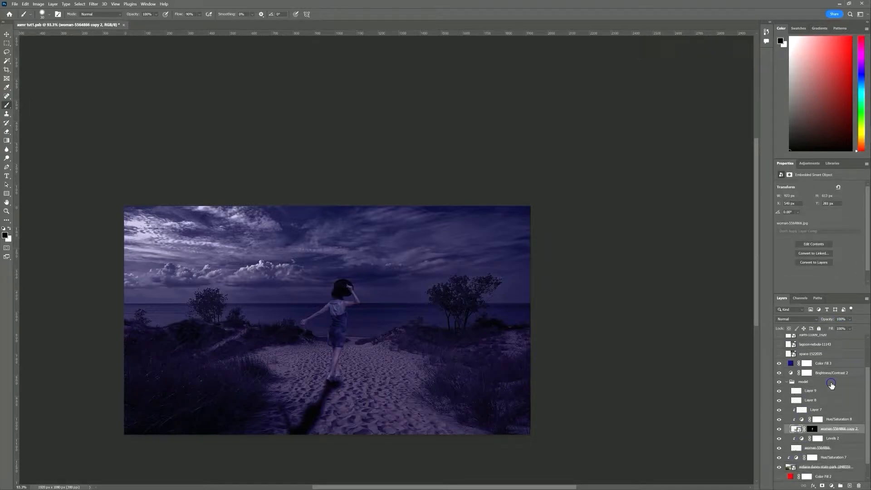
click(797, 449)
drag(829, 321, 822, 322)
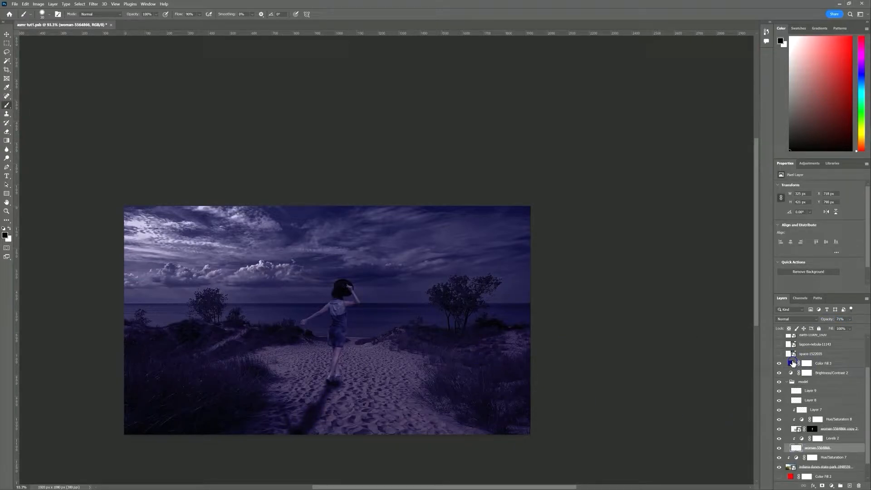
Preview the blue nebula, lagoon nebula and earth images, then show the milky-way image
click(778, 354)
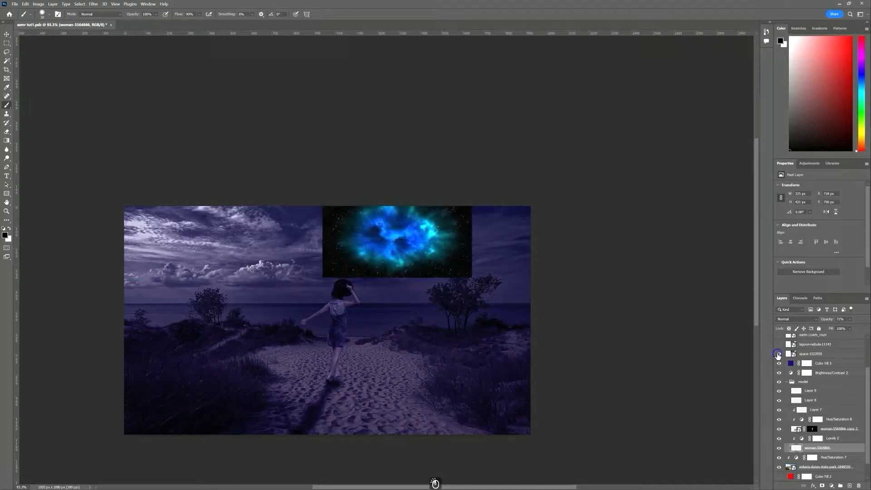
click(778, 354)
scroll(789, 365, up, 2)
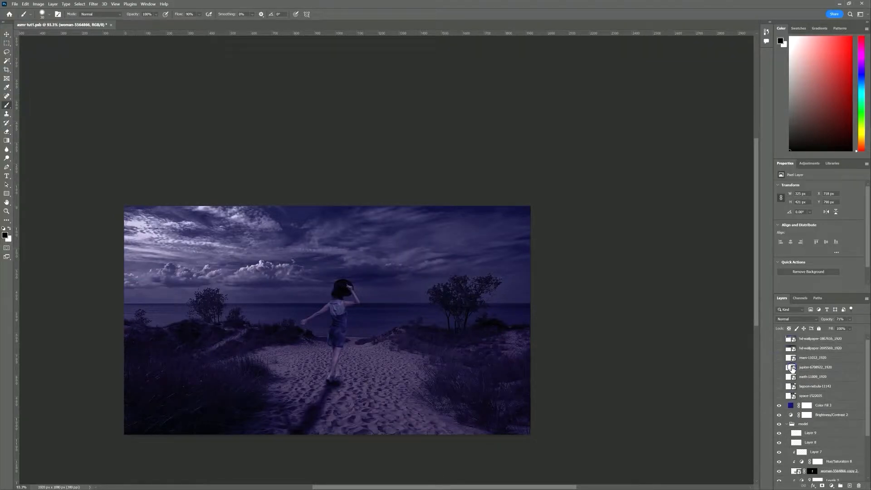
click(778, 387)
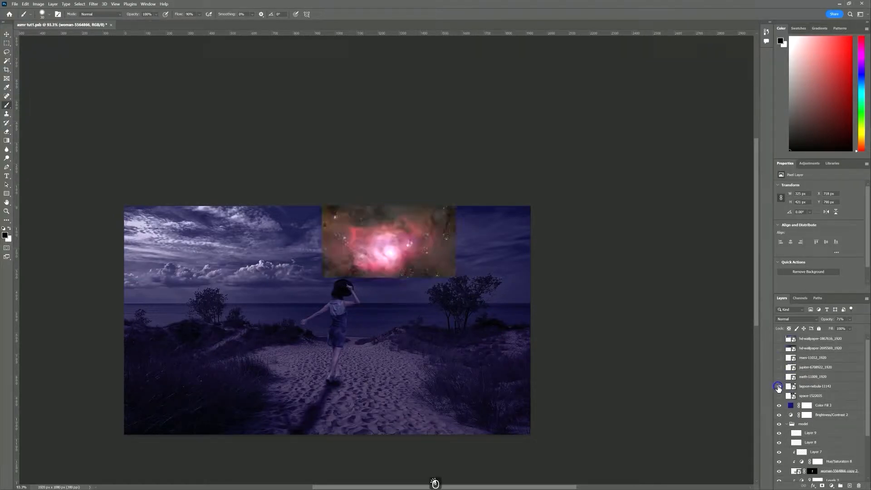
click(778, 386)
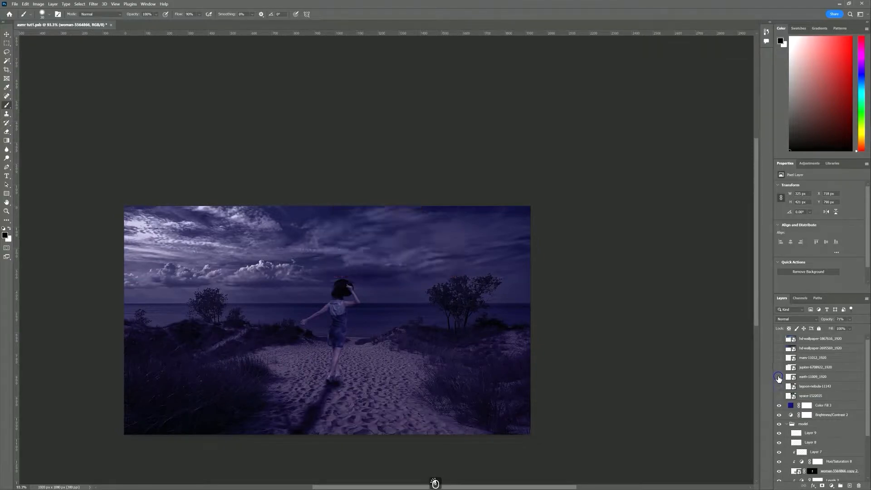
click(778, 377)
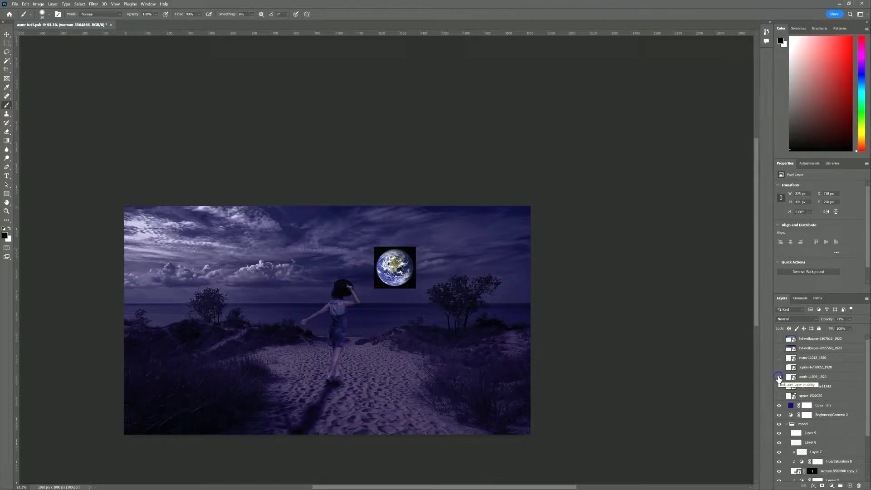
click(778, 377)
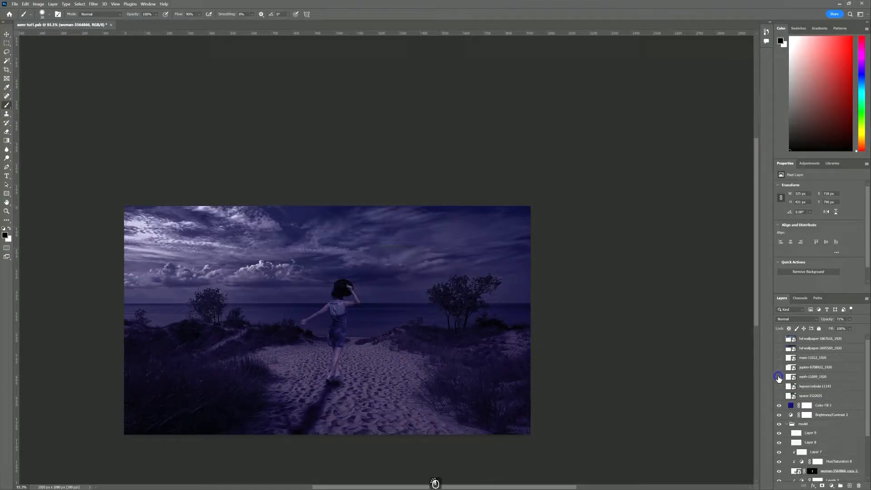
click(779, 339)
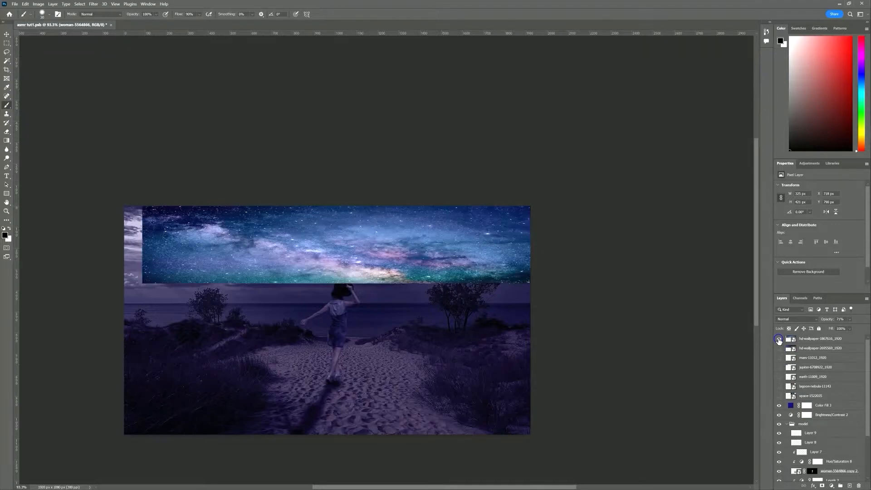
Shift the milky-way image slightly left with Free Transform
click(791, 343)
key(ctrl+t)
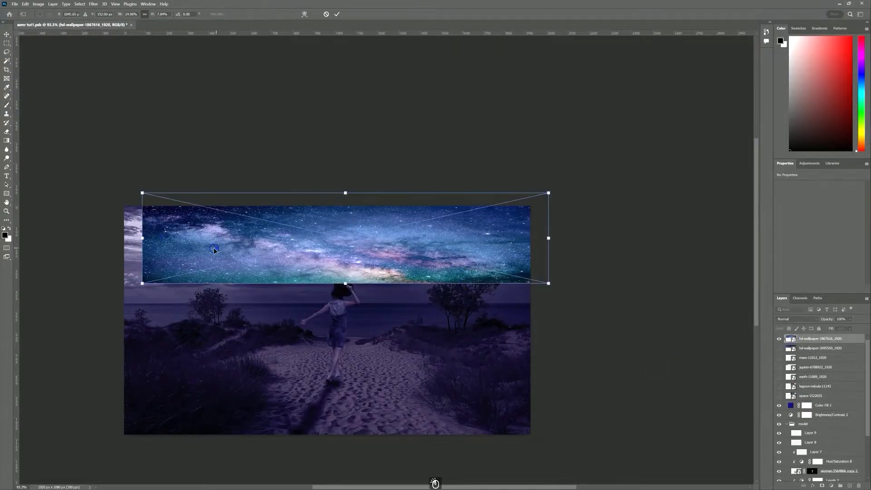
drag(248, 244, 229, 243)
click(336, 14)
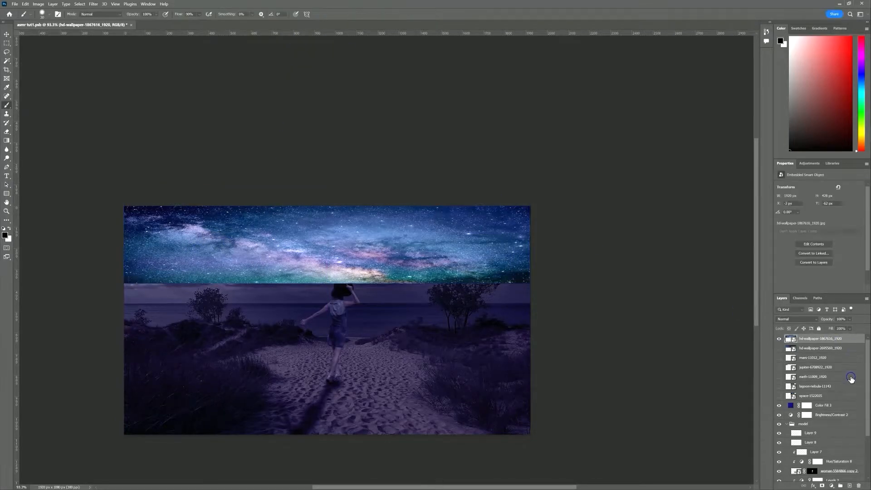
Add a layer mask and paint out the milky-way's lower edge with a large soft black brush
click(822, 486)
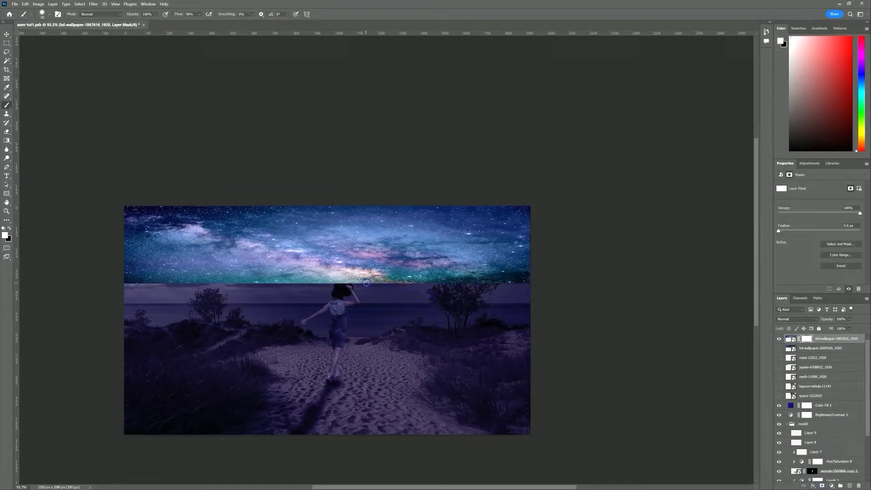
mouse_move(365, 283)
mouse_down()
mouse_move(404, 287)
mouse_move(405, 297)
mouse_move(401, 255)
mouse_up()
drag(455, 312, 458, 235)
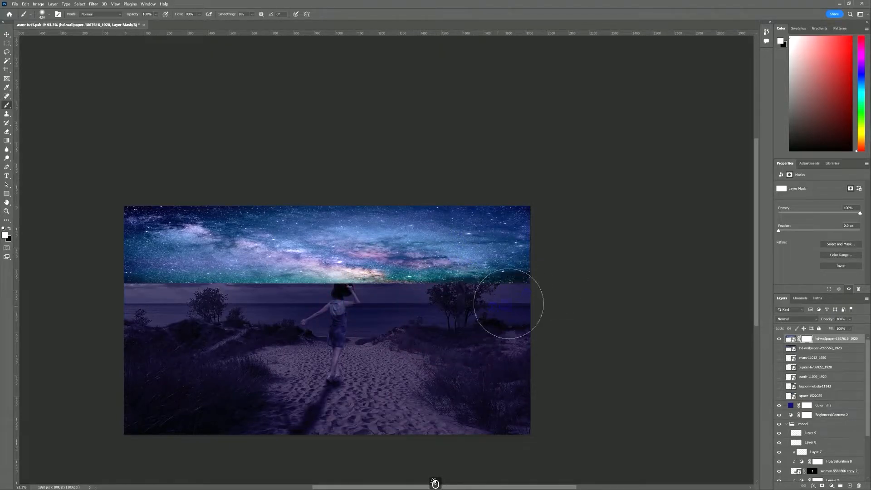
key(x)
mouse_move(525, 290)
mouse_down()
mouse_move(489, 294)
mouse_move(528, 286)
mouse_move(443, 296)
mouse_move(474, 301)
mouse_move(405, 301)
mouse_move(446, 303)
mouse_move(268, 289)
mouse_move(106, 296)
mouse_move(212, 290)
mouse_move(121, 301)
mouse_up()
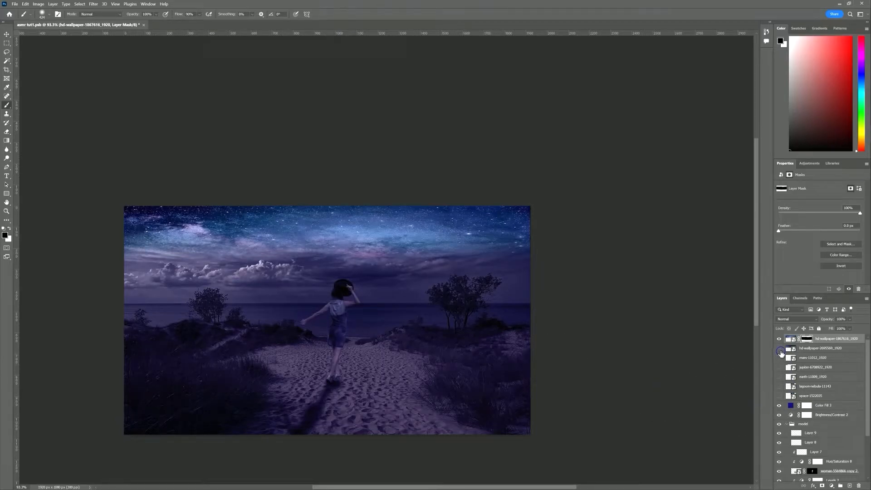
Show hd-wallpaper-2695569 above the milky-way layer and mask its lower edge at 50% brush opacity
click(779, 348)
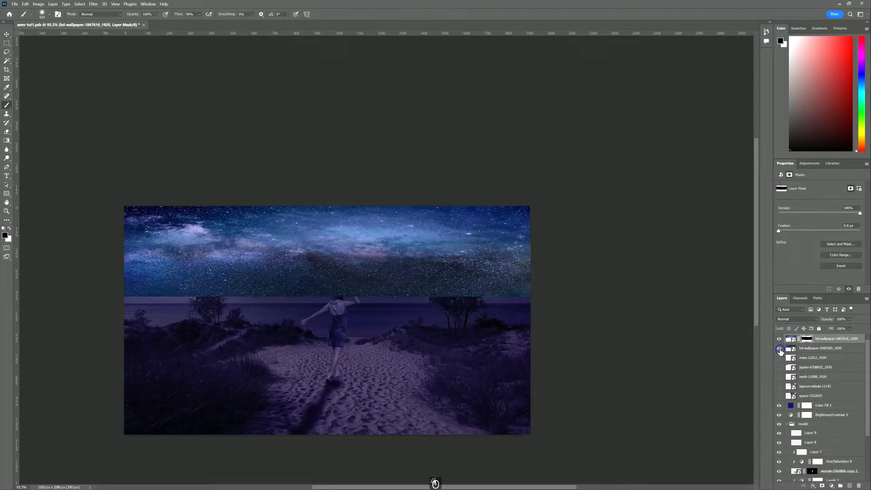
click(789, 350)
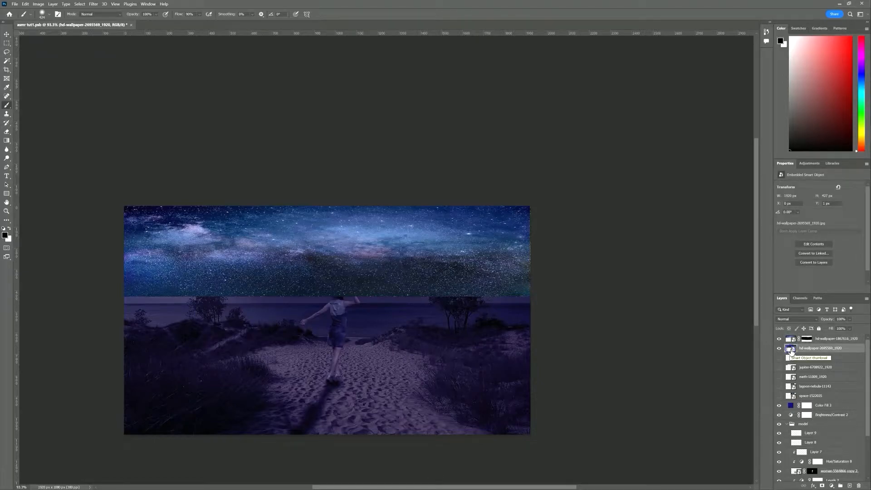
drag(814, 352, 812, 339)
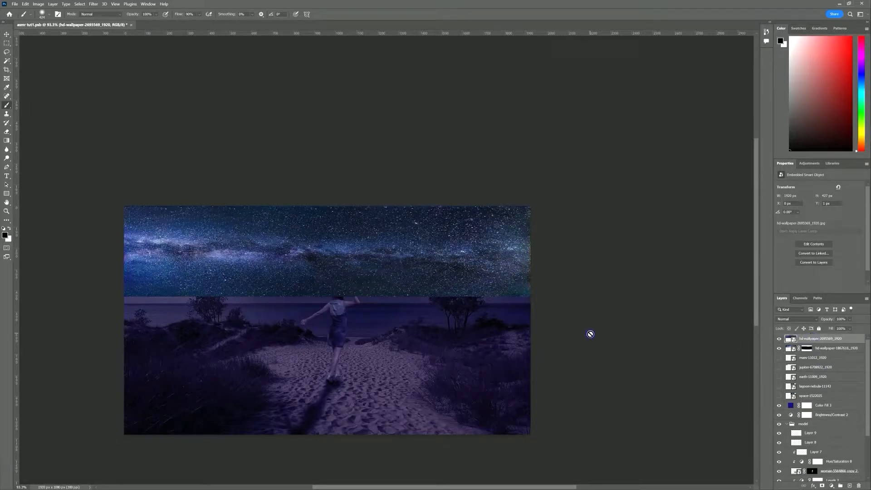
click(820, 485)
mouse_move(568, 311)
mouse_down()
mouse_move(542, 306)
mouse_move(499, 320)
mouse_move(543, 319)
mouse_move(401, 311)
mouse_move(511, 323)
mouse_move(300, 307)
mouse_move(431, 310)
mouse_move(103, 304)
mouse_move(276, 315)
mouse_move(255, 300)
mouse_move(204, 307)
mouse_up()
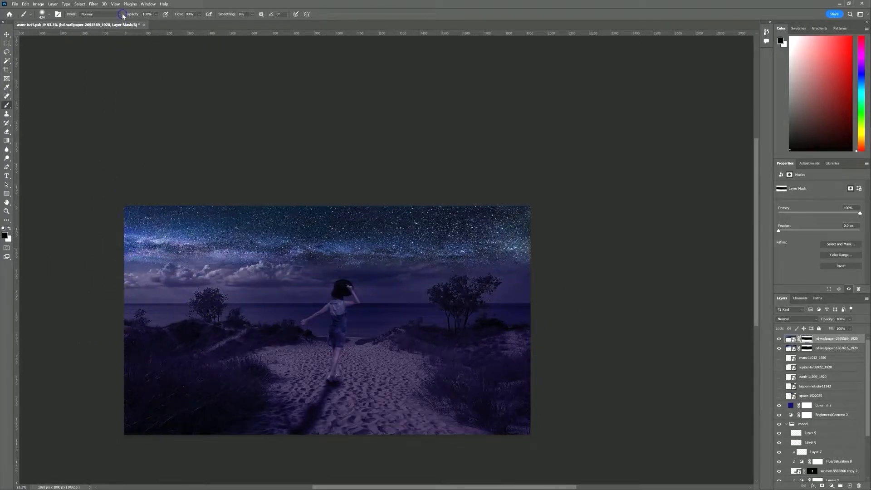
text(50)
mouse_move(168, 242)
mouse_down()
mouse_move(341, 257)
mouse_move(413, 255)
mouse_move(455, 237)
mouse_move(481, 241)
mouse_up()
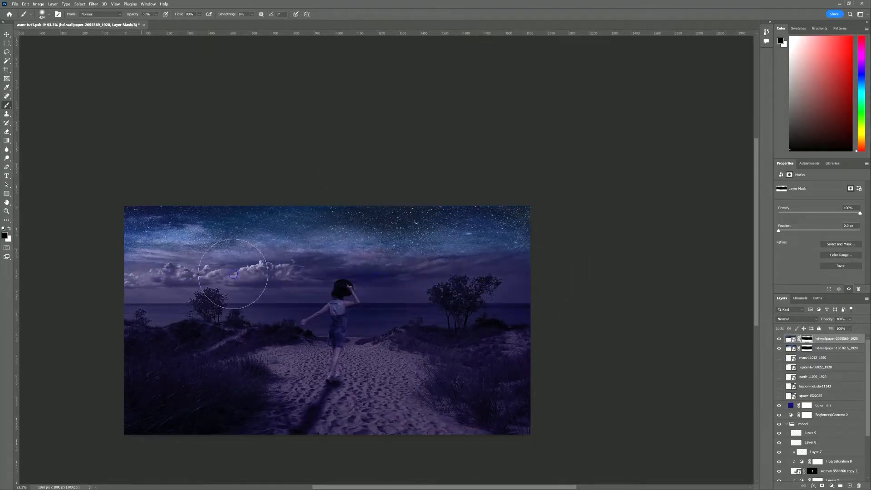
Move both starfield layers lower in the stack, beneath the planet layers
click(792, 349)
shift+click(790, 340)
drag(790, 339, 804, 397)
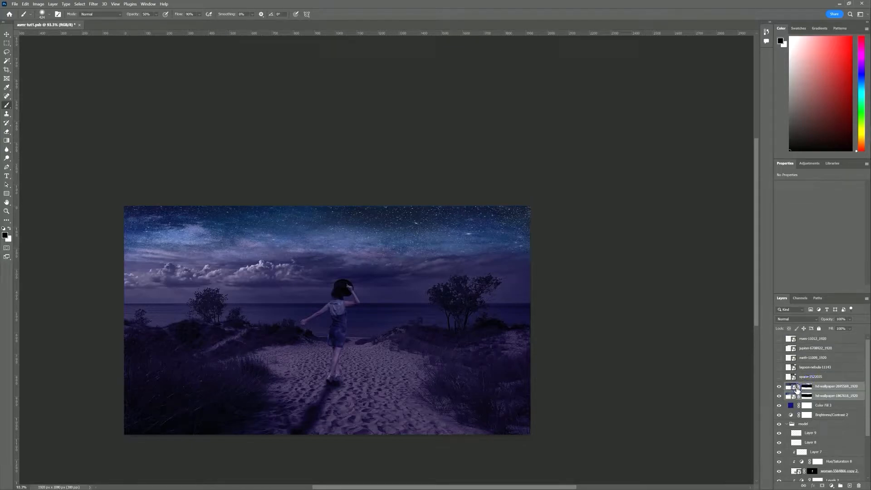
Show the jupiter layer and mask out its black background using a colour selection
click(779, 349)
click(813, 349)
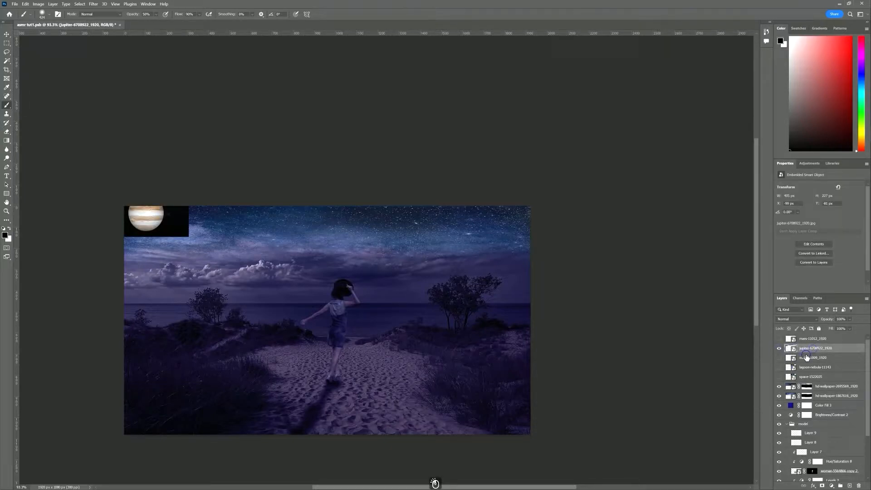
scroll(156, 217, up, 5)
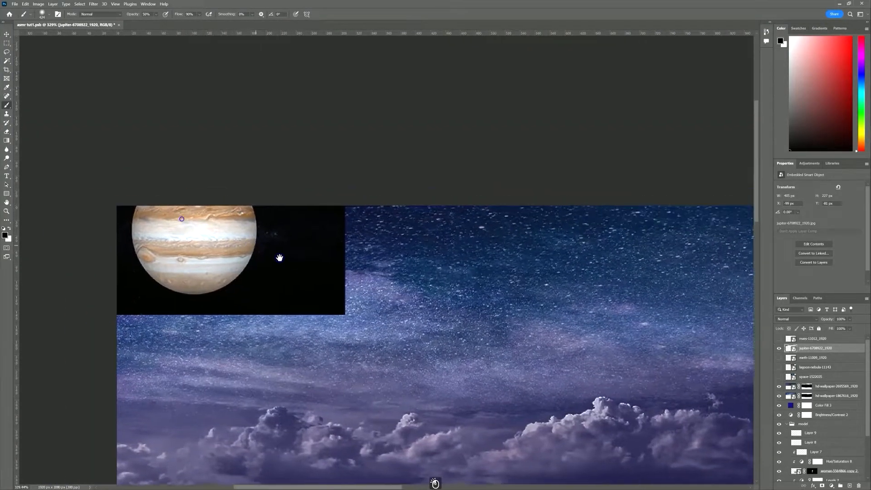
drag(280, 258, 310, 276)
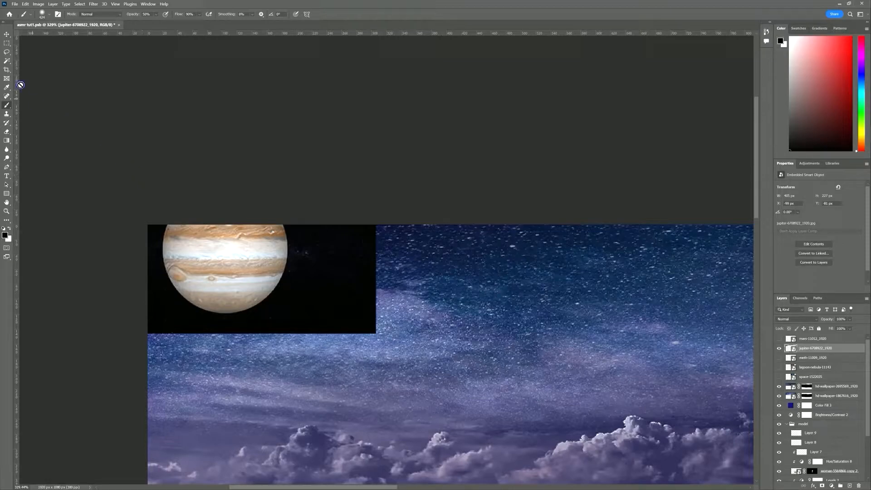
click(8, 60)
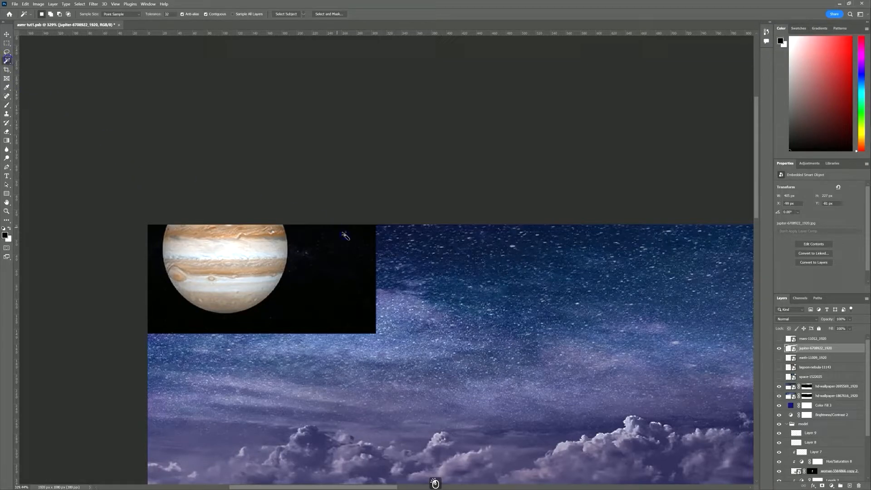
click(358, 252)
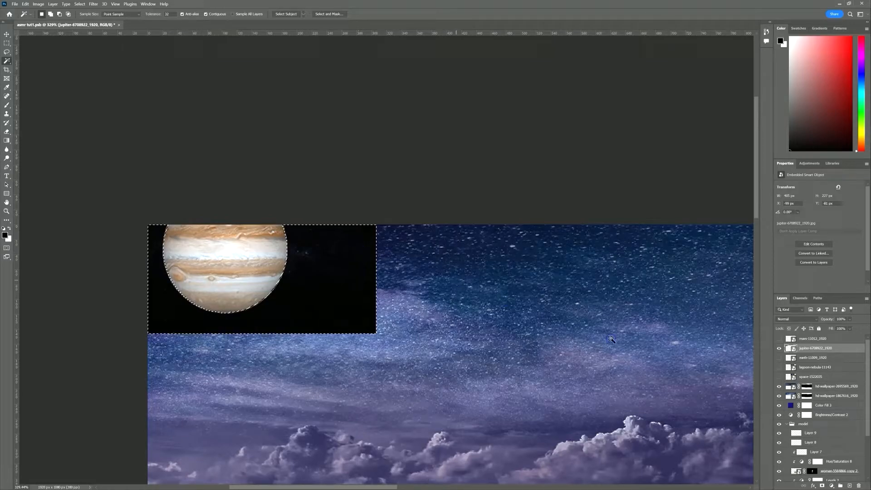
key(alt)
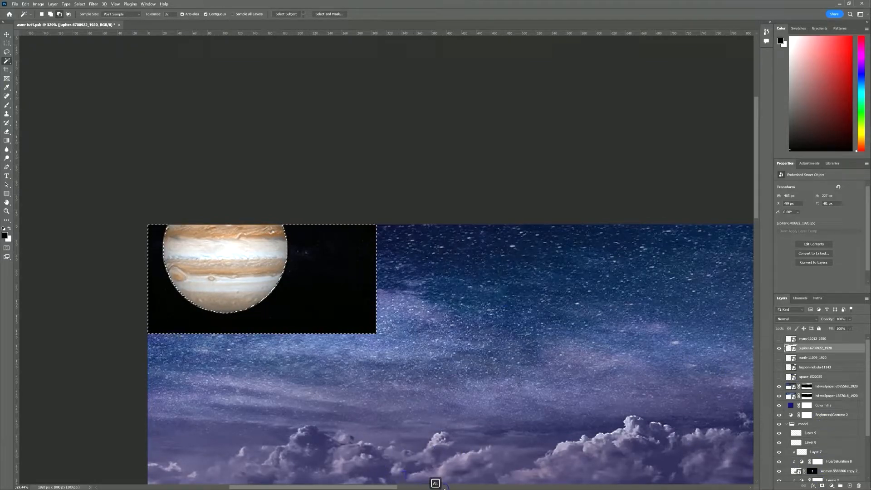
click(821, 485)
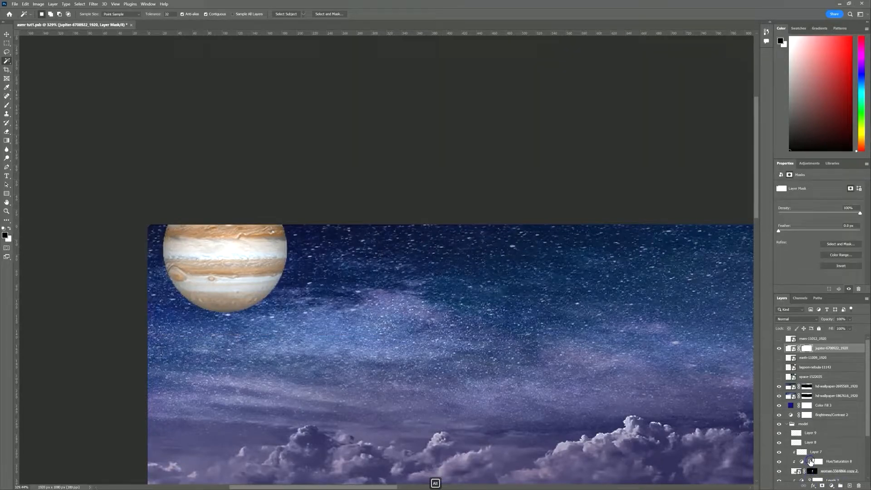
Zoom in on Jupiter and bring up the context options for its layer mask
drag(635, 413, 607, 181)
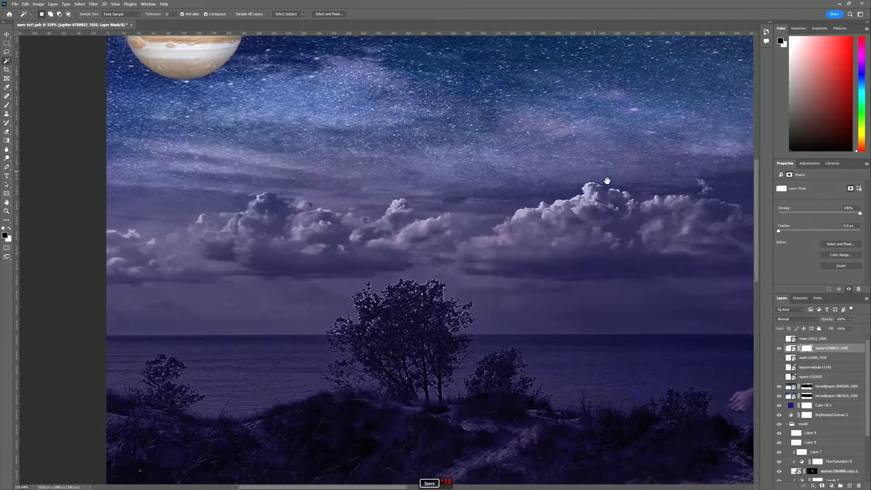
scroll(635, 296, down, 5)
drag(679, 300, 487, 278)
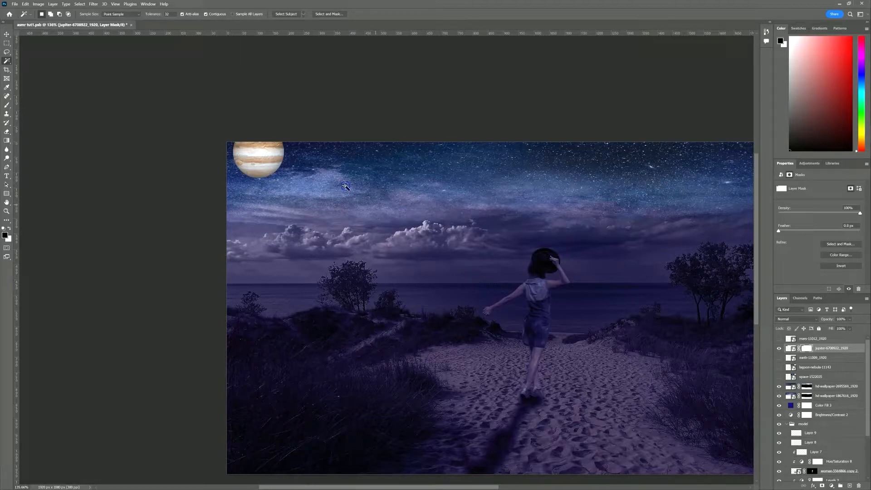
drag(269, 161, 332, 257)
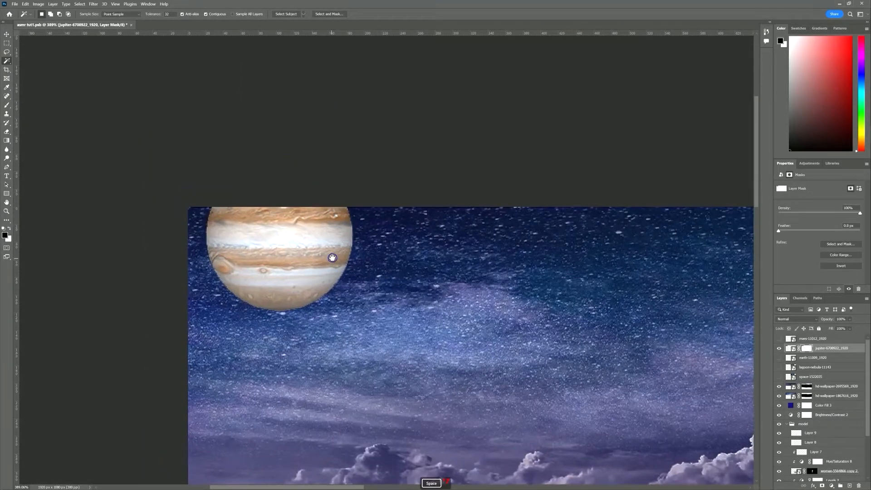
right_click(804, 348)
right_click(825, 348)
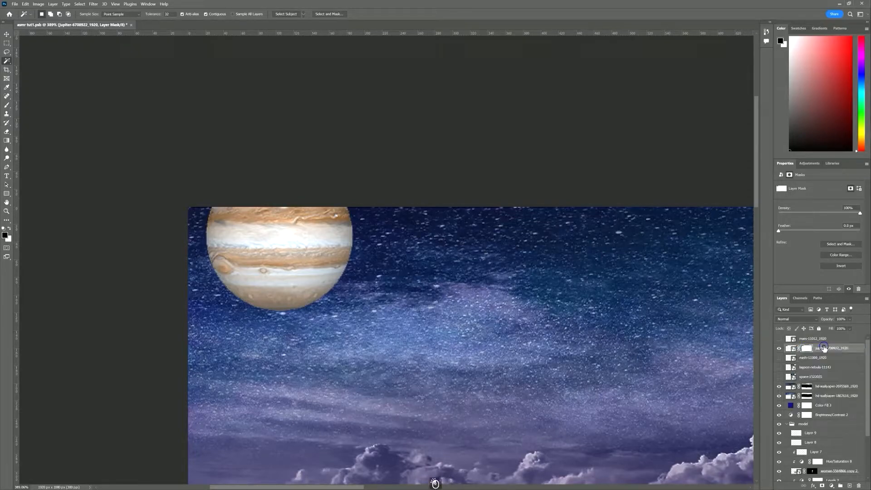
right_click(825, 347)
key(Escape)
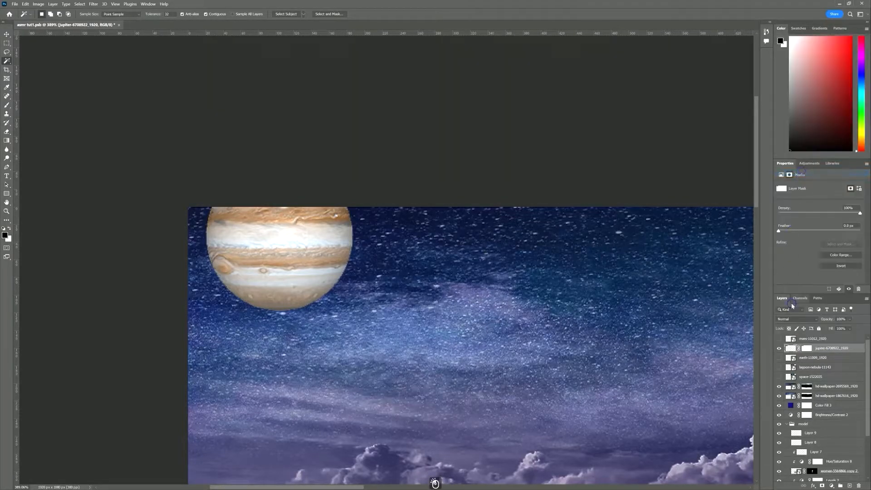
right_click(808, 348)
Delete Jupiter's layer mask and set the Blur tool brush to about 68 px
click(811, 368)
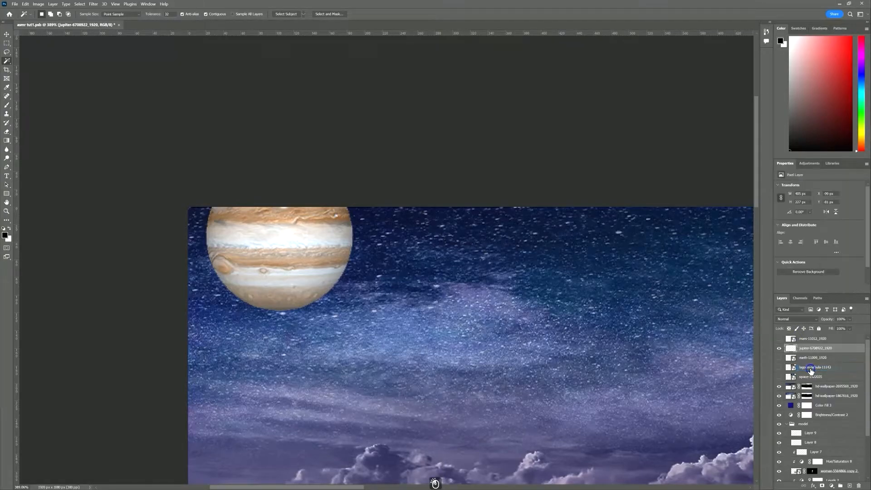
click(8, 151)
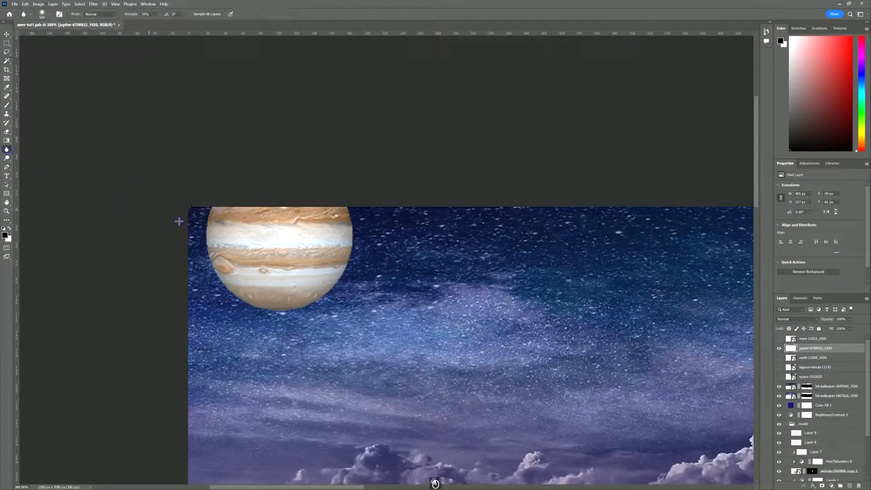
scroll(209, 213, up, 3)
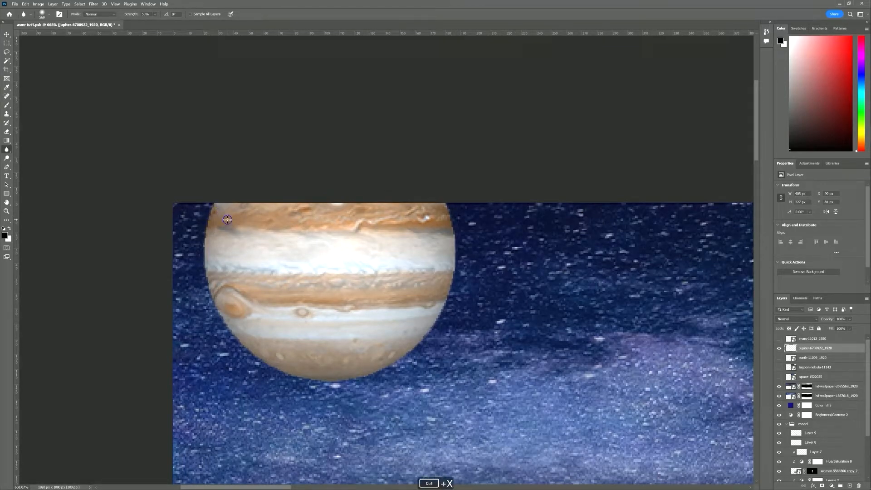
drag(276, 255, 68, 256)
drag(378, 266, 160, 260)
mouse_move(318, 244)
mouse_down()
mouse_move(203, 244)
mouse_move(199, 260)
mouse_up()
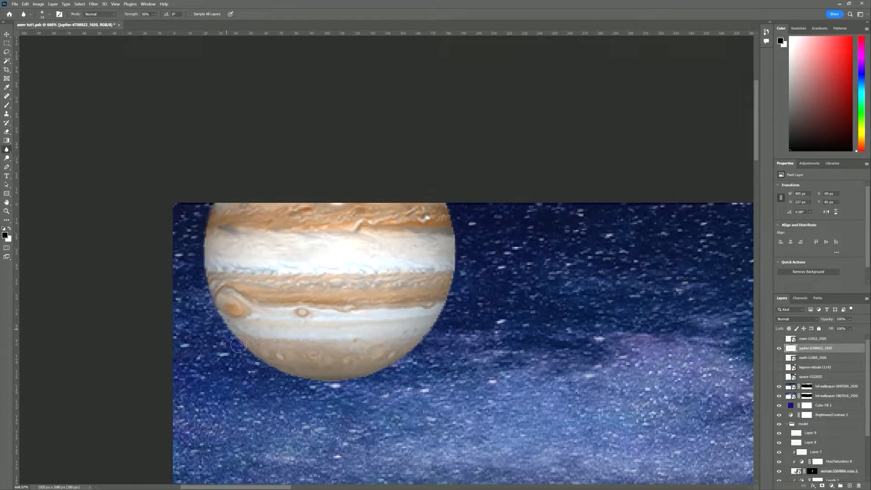
Blur Jupiter's lower-right and right edges into the sky
drag(373, 376, 397, 364)
drag(461, 257, 445, 204)
scroll(550, 253, down, 6)
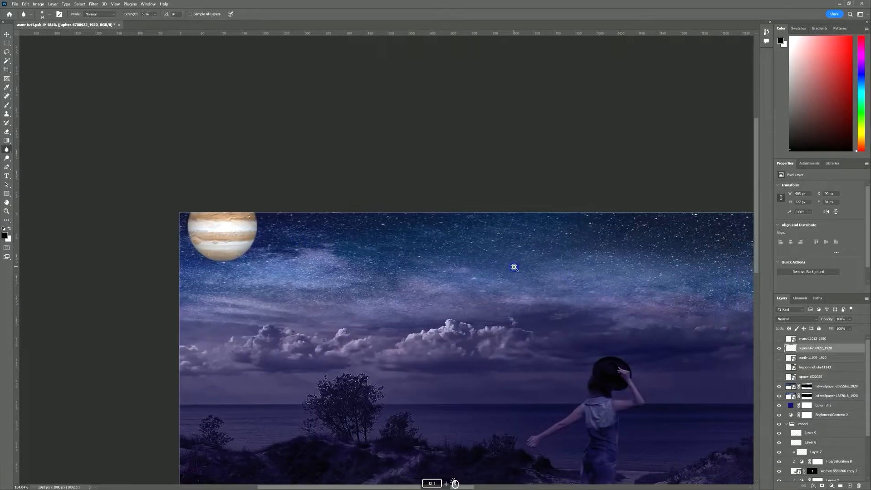
drag(514, 267, 495, 270)
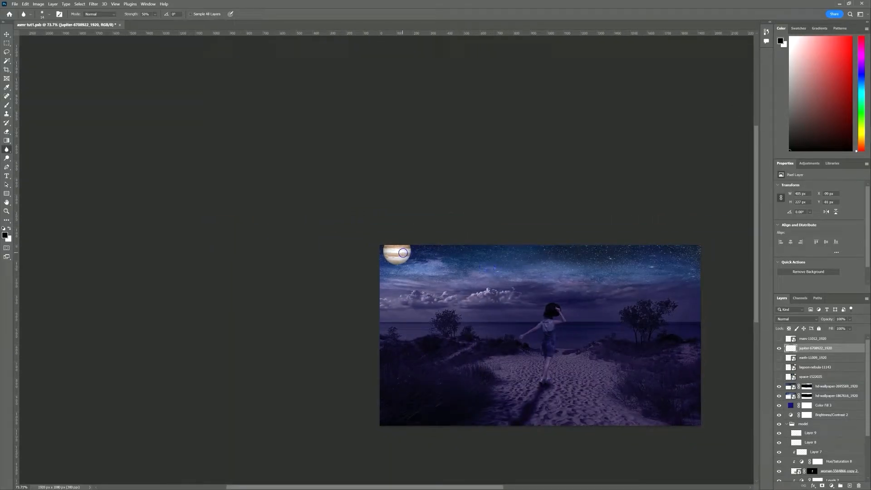
Add a Hue/Saturation adjustment layer and delete the unwanted Layer 10
scroll(403, 252, up, 5)
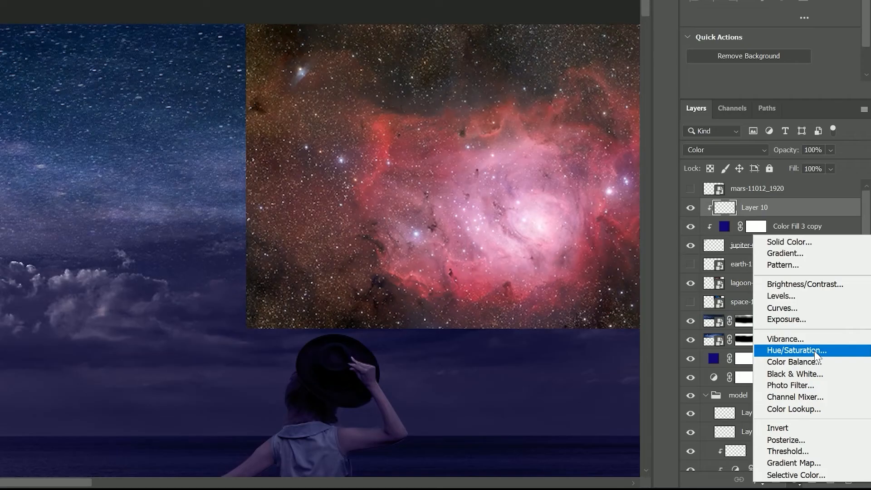
click(814, 350)
click(729, 226)
drag(730, 225, 847, 478)
click(760, 236)
click(713, 208)
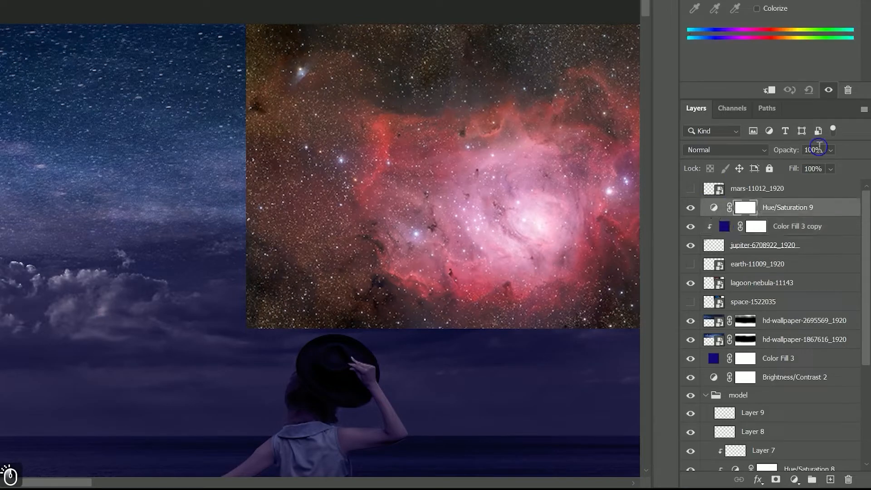
Colorize the Hue/Saturation, clipped to Color Fill 3 copy, with Hue 23 and Saturation 43
click(756, 8)
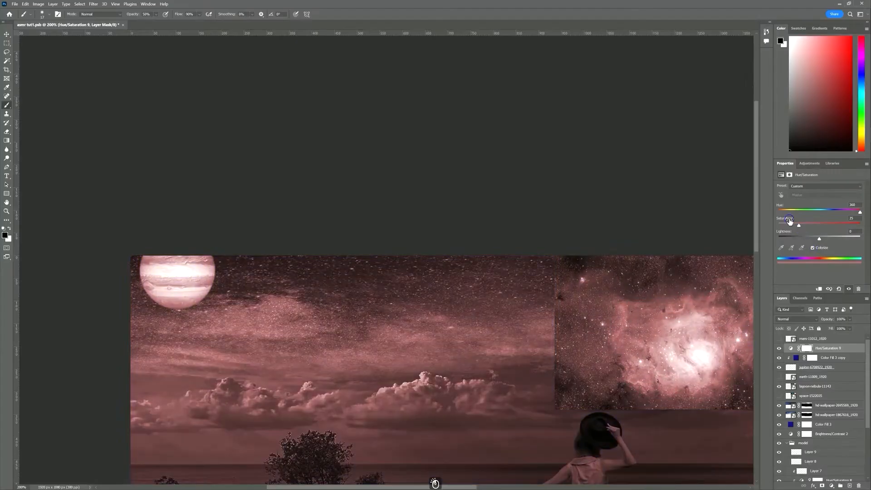
click(825, 289)
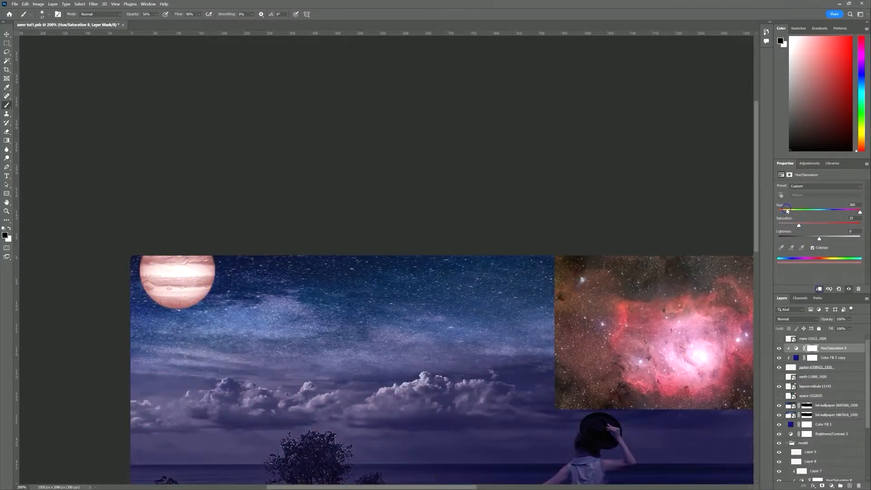
click(782, 210)
drag(782, 212, 780, 212)
drag(778, 213, 783, 212)
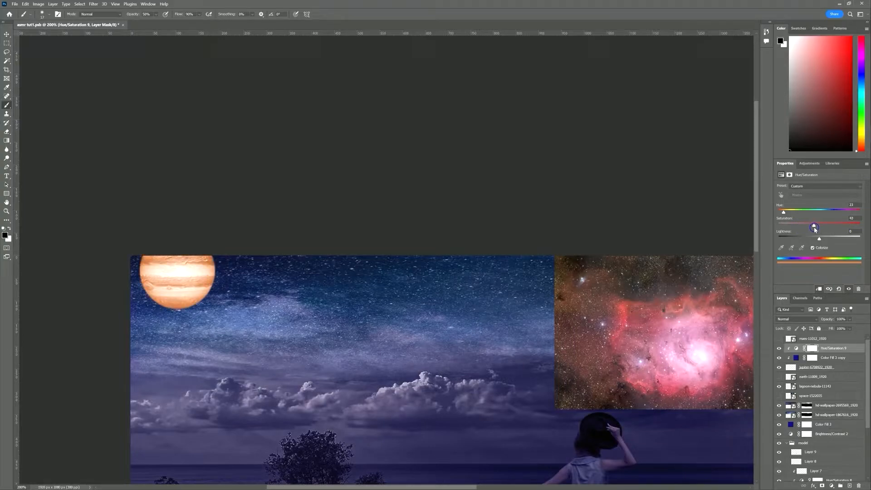
drag(806, 228, 813, 225)
Invert the adjustment mask and paint the warm tint onto Jupiter's bands and Great Red Spot
click(812, 348)
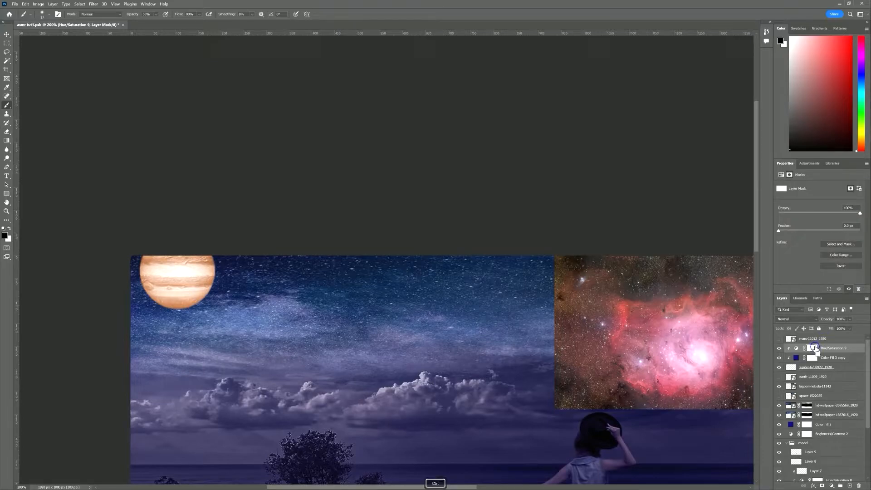
key(ctrl+i)
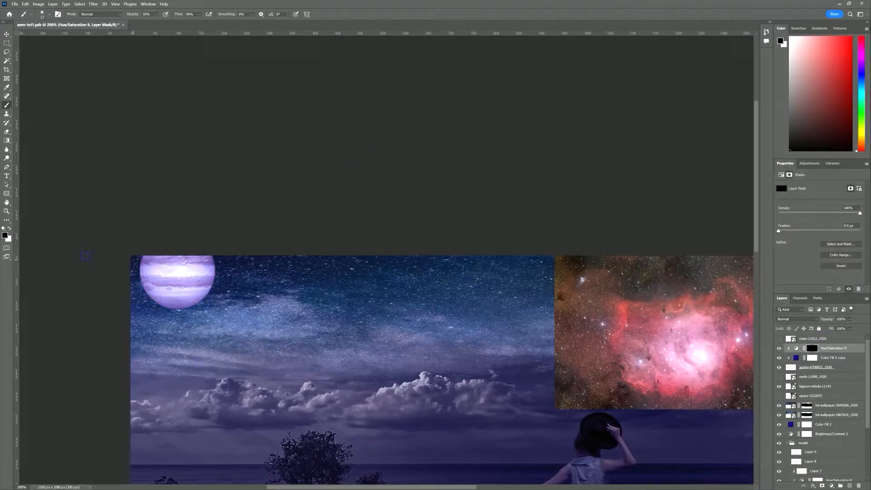
click(10, 230)
scroll(166, 272, up, 5)
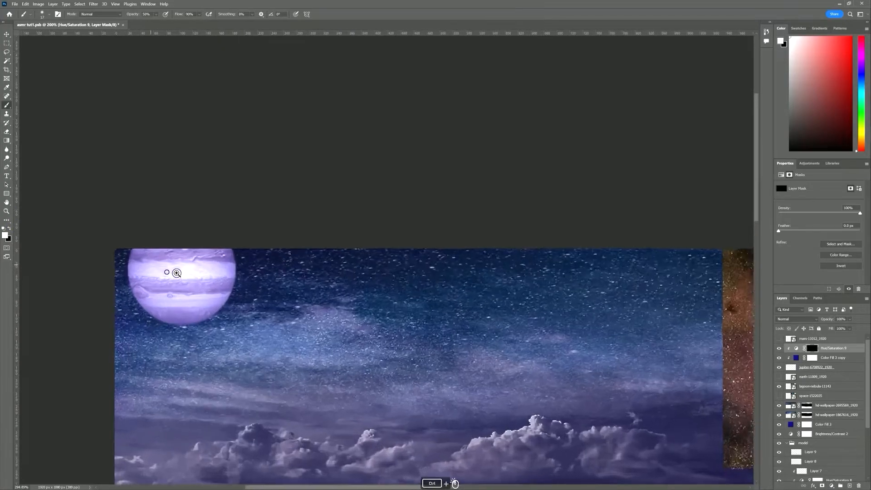
drag(253, 268, 114, 267)
drag(231, 259, 258, 272)
mouse_move(248, 316)
mouse_down()
mouse_move(141, 312)
mouse_move(251, 310)
mouse_move(132, 309)
mouse_move(251, 310)
mouse_up()
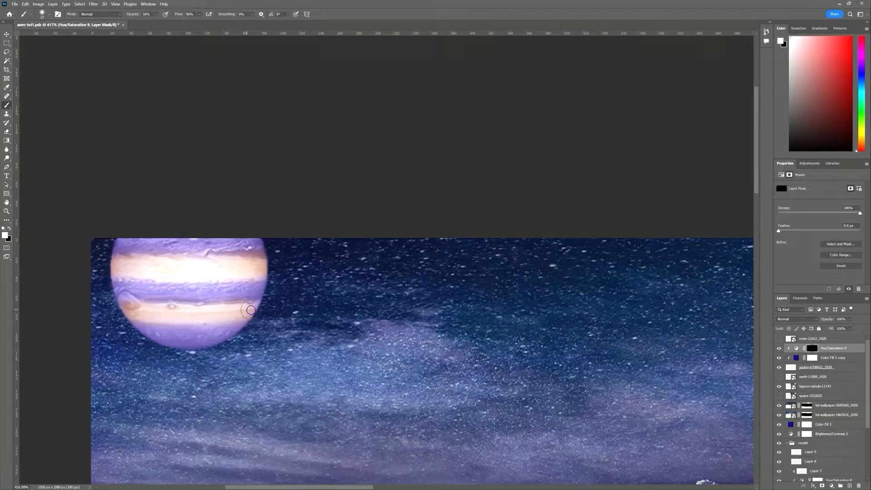
drag(129, 307, 130, 305)
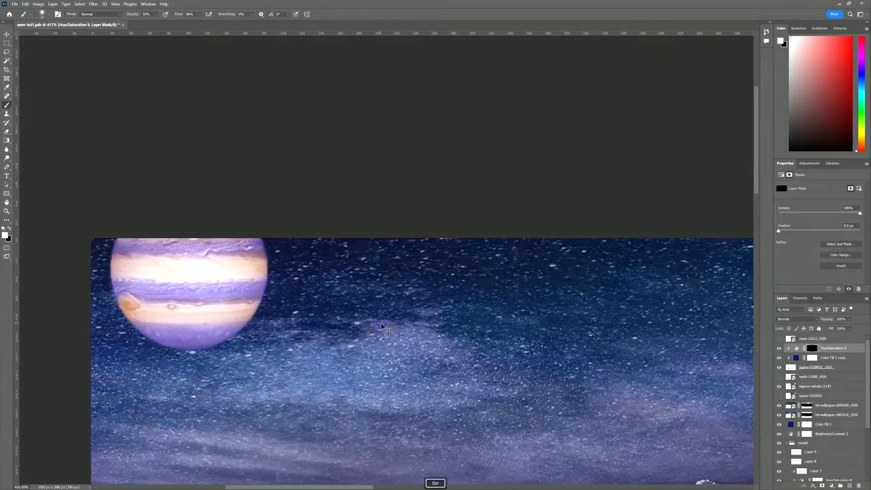
Lower the opacity of the purple Color Fill 3 copy layer
key(ctrl+space)
drag(381, 323, 416, 330)
scroll(415, 330, right, 5)
double_click(797, 358)
drag(824, 321, 817, 321)
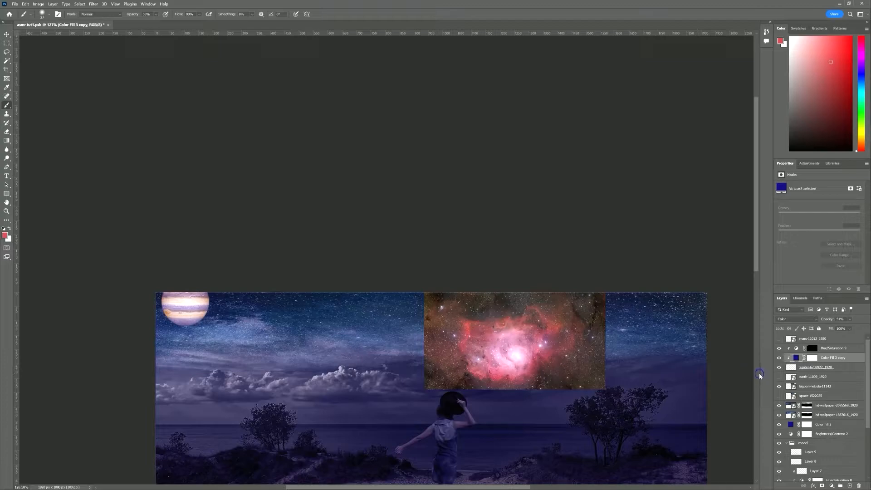
Set lagoon-nebula-11143 to Screen blending and give it a black layer mask
click(788, 386)
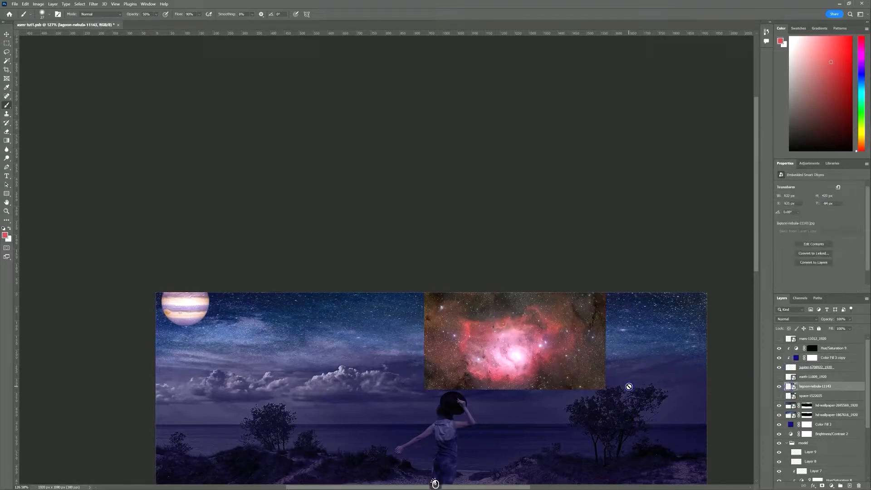
click(819, 319)
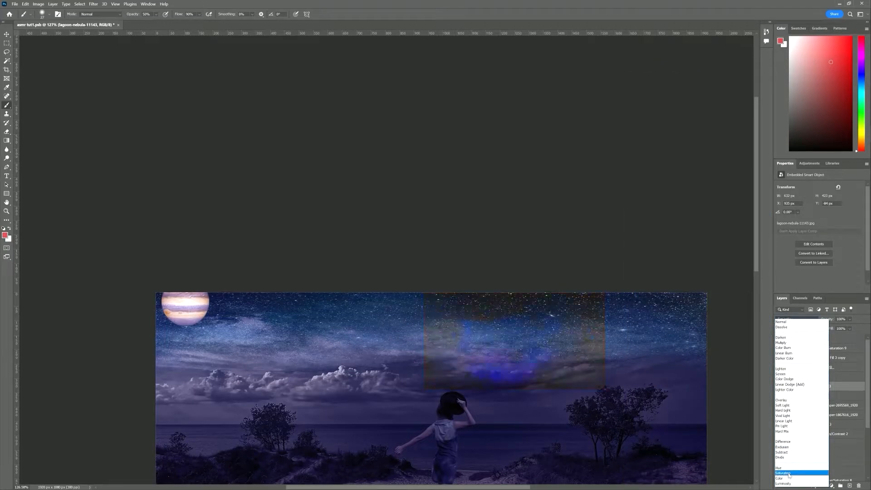
click(788, 374)
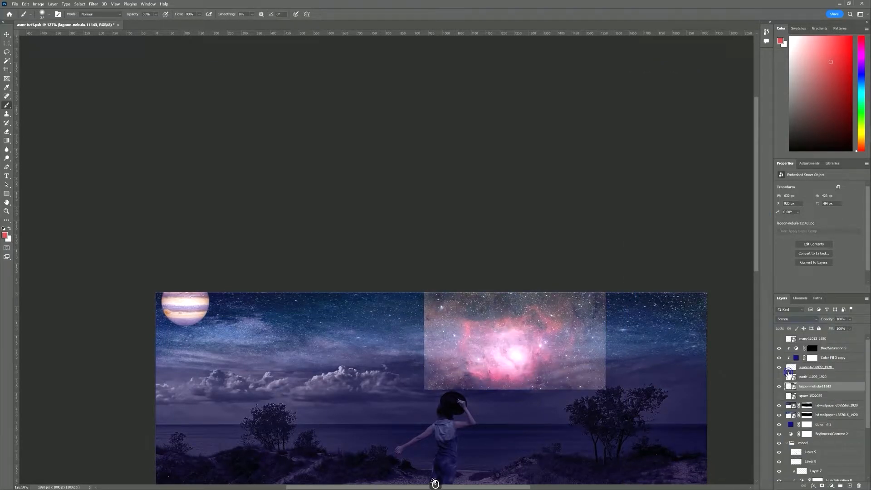
alt+click(821, 486)
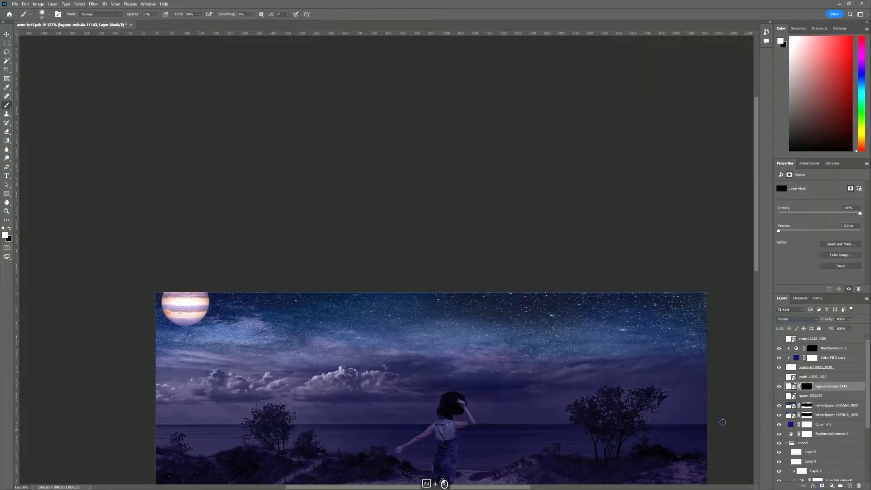
Paint the nebula glow into the sky with a ~168 px brush, then hide it over the woman's head
drag(504, 363, 537, 364)
click(503, 353)
click(511, 352)
mouse_move(467, 349)
mouse_down()
mouse_move(556, 346)
mouse_move(524, 357)
mouse_move(513, 342)
mouse_move(525, 339)
mouse_move(485, 345)
mouse_move(529, 363)
mouse_move(500, 366)
mouse_move(536, 367)
mouse_move(551, 409)
mouse_move(506, 348)
mouse_move(516, 341)
mouse_move(495, 335)
mouse_move(513, 342)
mouse_move(497, 341)
mouse_move(530, 334)
mouse_move(497, 334)
mouse_move(495, 348)
mouse_move(530, 344)
mouse_up()
key(x)
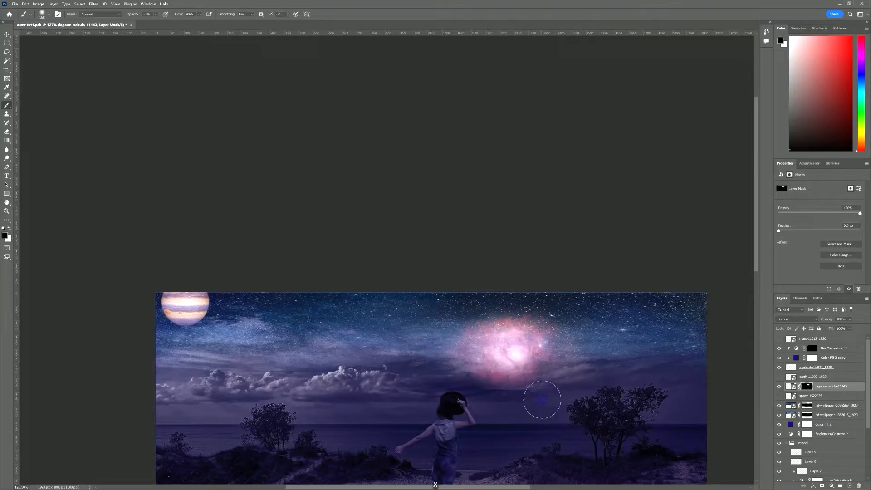
drag(524, 400, 507, 405)
key(0)
click(437, 391)
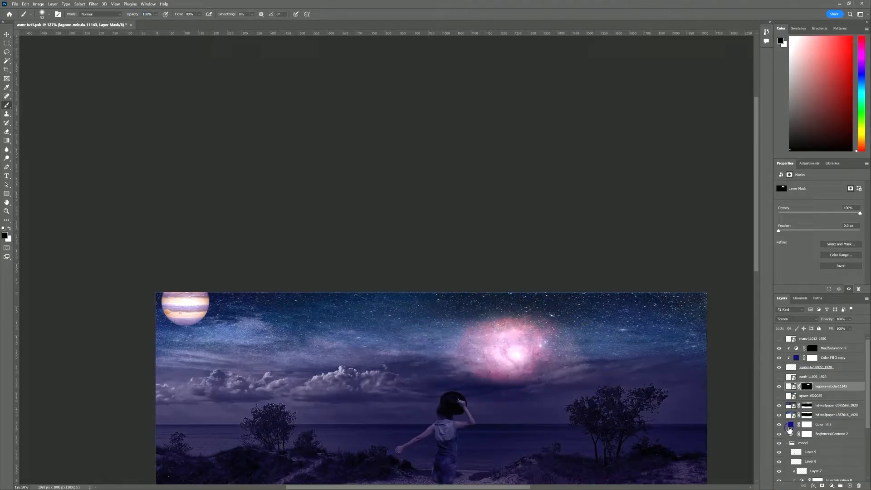
Check the earth layer, then show and select the Mars layer and zoom in on it
click(779, 377)
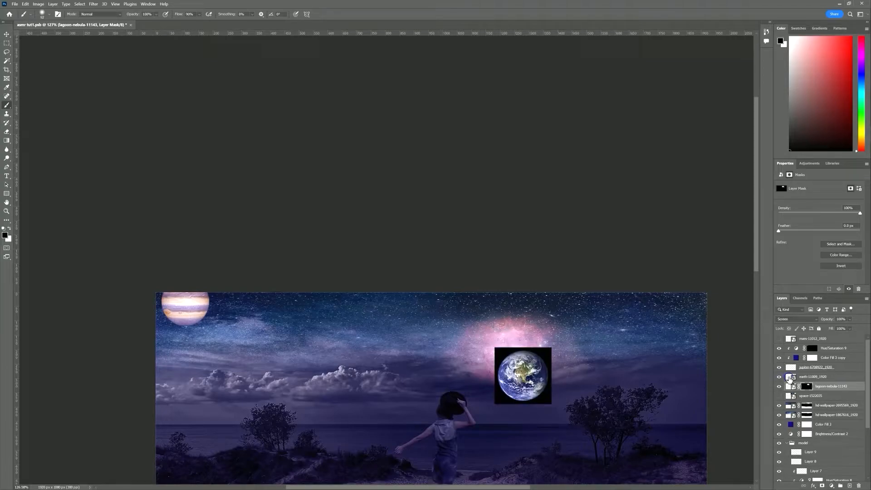
click(778, 376)
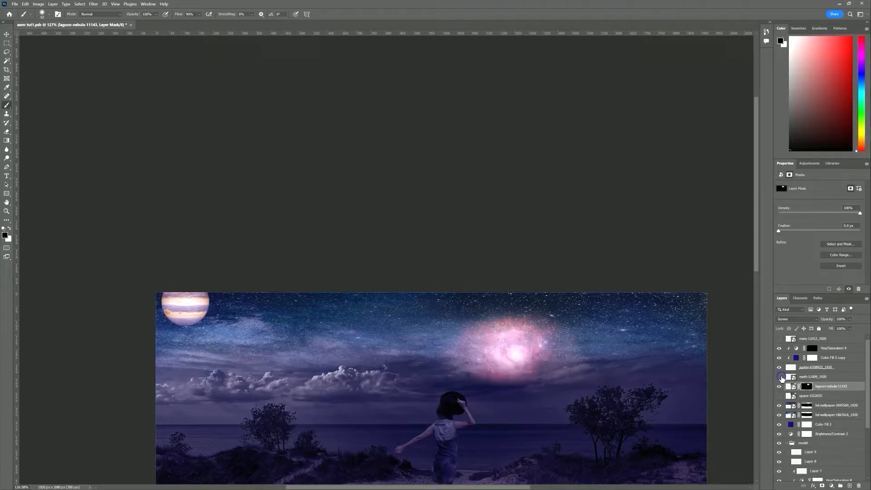
click(779, 338)
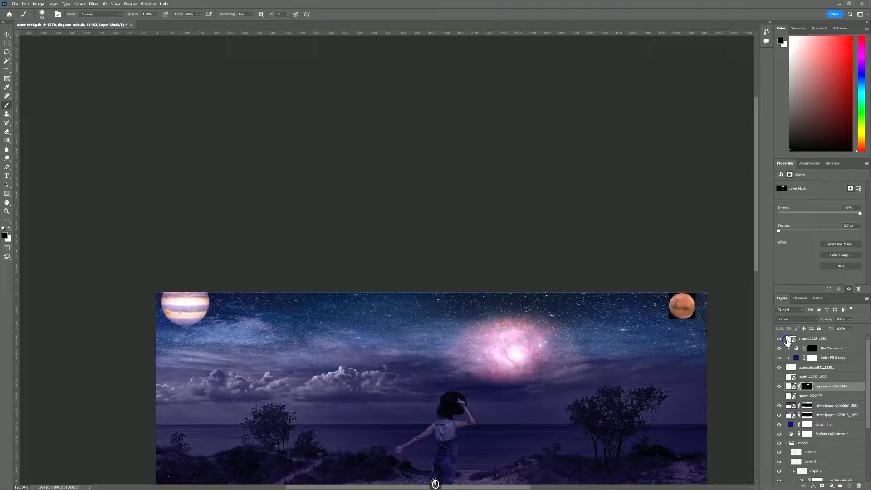
click(788, 339)
drag(692, 308, 723, 301)
Magic Wand-select the black background in all four corners around Mars
key(w)
click(582, 242)
shift+click(581, 354)
shift+click(693, 355)
shift+click(693, 245)
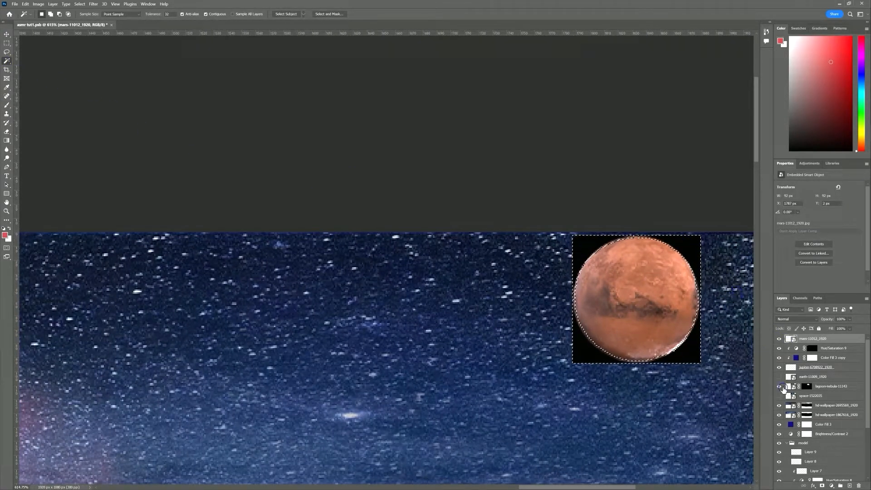
drag(645, 235, 716, 235)
shift+click(623, 237)
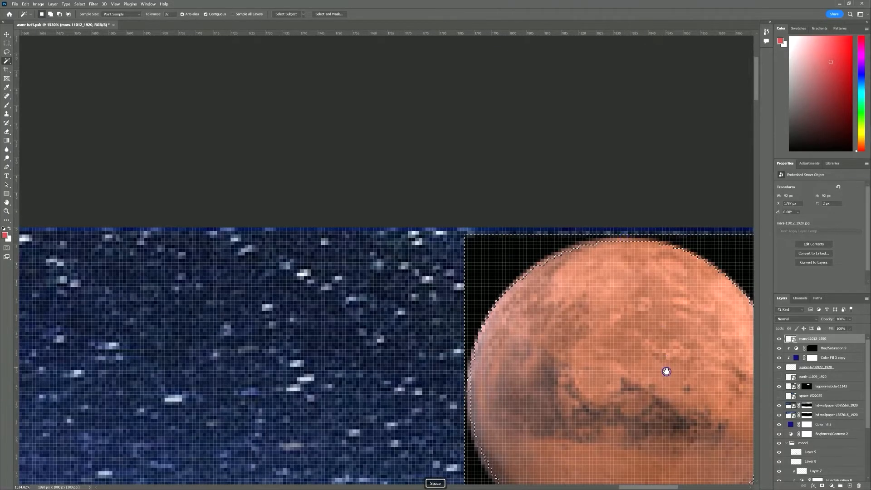
drag(664, 390, 604, 132)
Mask out the black background, rasterize the Mars layer and apply the mask permanently
alt+click(821, 485)
mouse_move(674, 263)
mouse_down()
mouse_move(654, 259)
mouse_move(609, 282)
mouse_up()
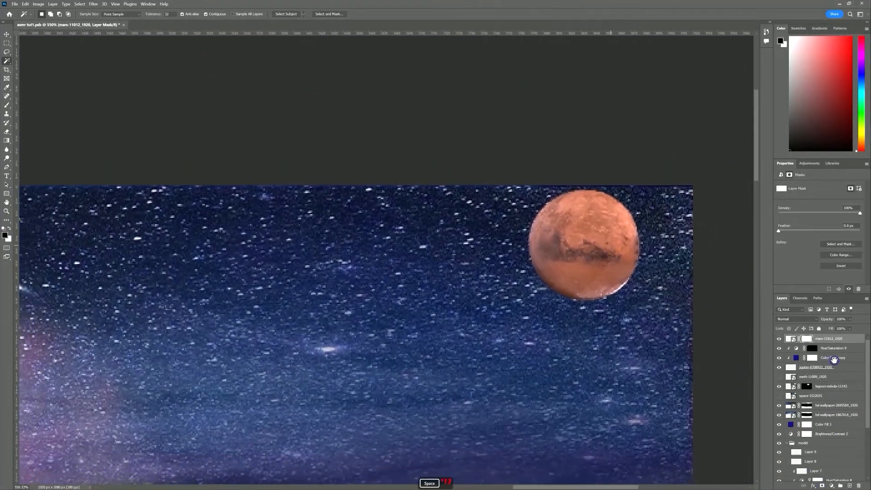
right_click(808, 339)
right_click(824, 339)
click(816, 165)
right_click(806, 338)
click(811, 358)
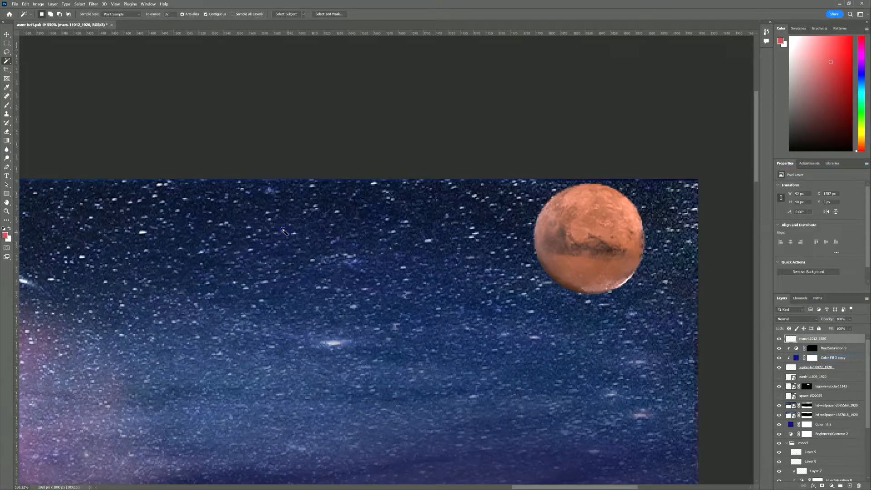
Blur Mars's upper-right and lower edges with the Blur tool
click(7, 151)
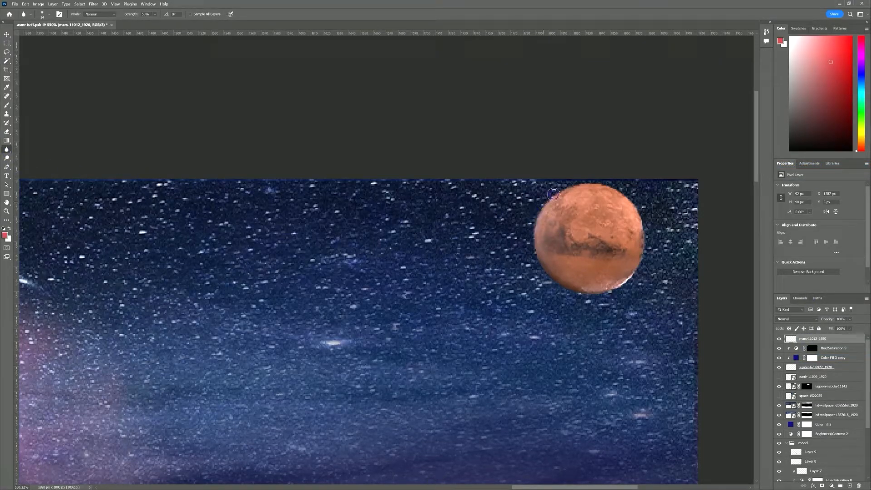
mouse_move(602, 184)
mouse_down()
mouse_move(620, 191)
mouse_move(641, 222)
mouse_up()
mouse_move(631, 281)
mouse_down()
mouse_move(602, 294)
mouse_move(559, 289)
mouse_up()
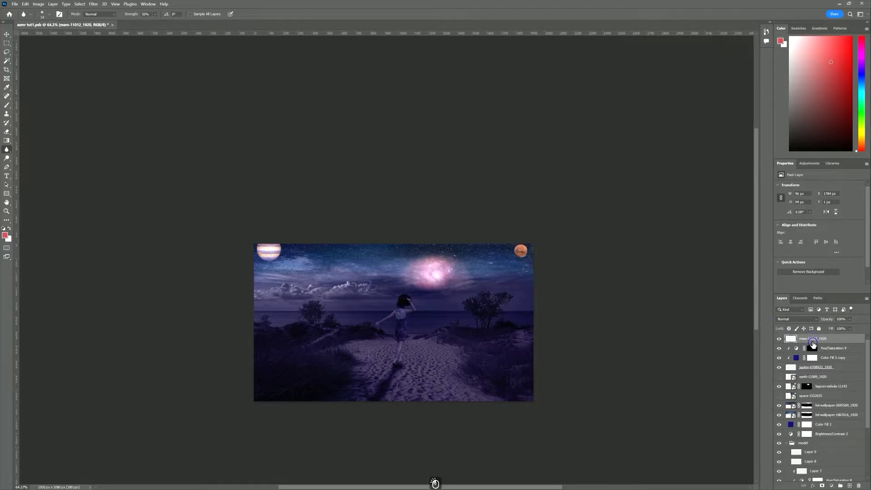
Add a Levels adjustment clipped to Mars with input black 61 and output black 18
click(830, 485)
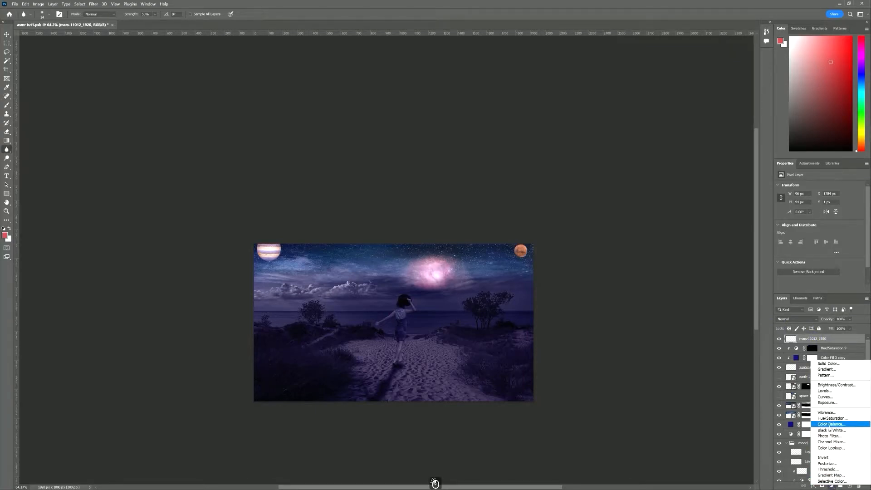
click(824, 390)
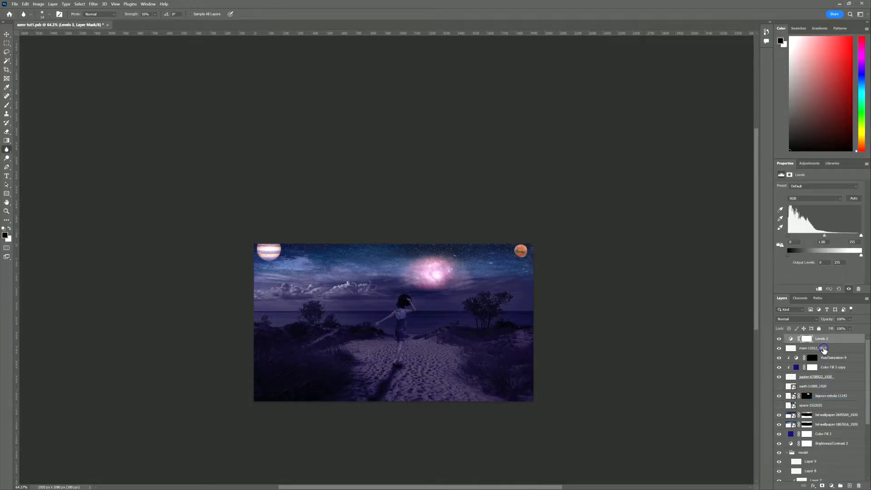
click(819, 290)
drag(785, 236, 806, 239)
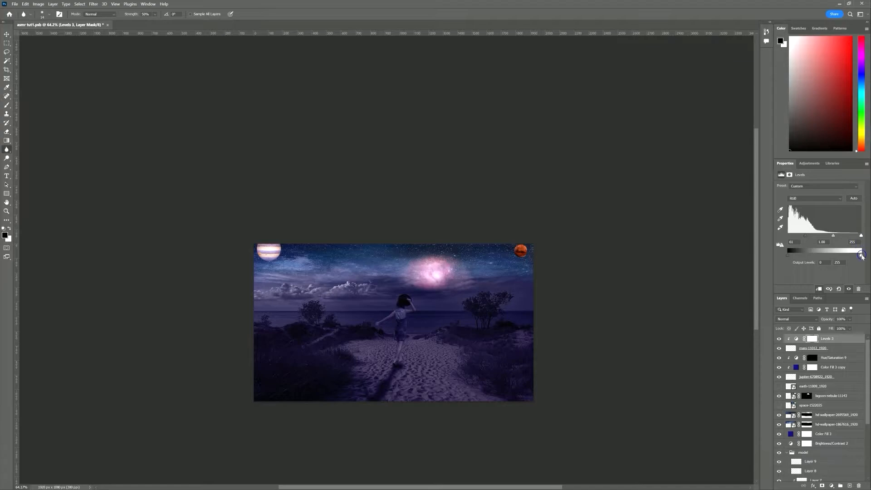
drag(860, 239, 830, 258)
drag(788, 256, 793, 257)
scroll(522, 250, up, 6)
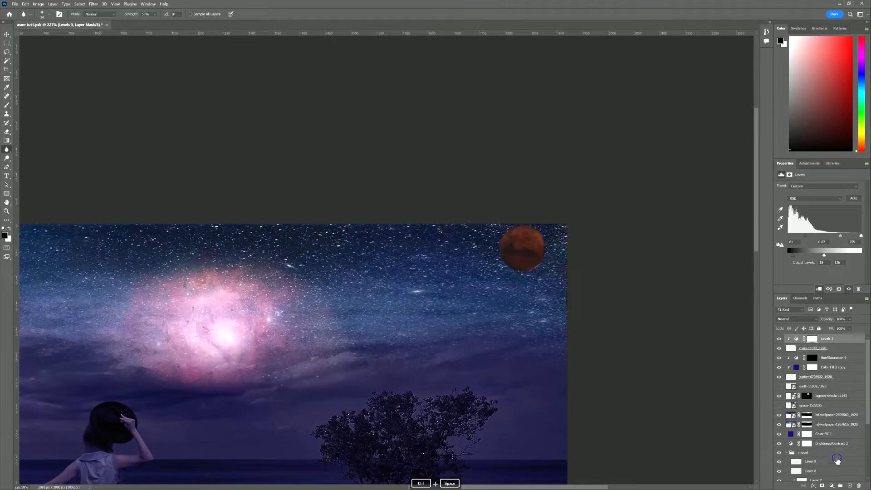
Add a clipped, colorized Hue/Saturation on Mars with hue about 228 and lightness -17
click(831, 485)
click(832, 421)
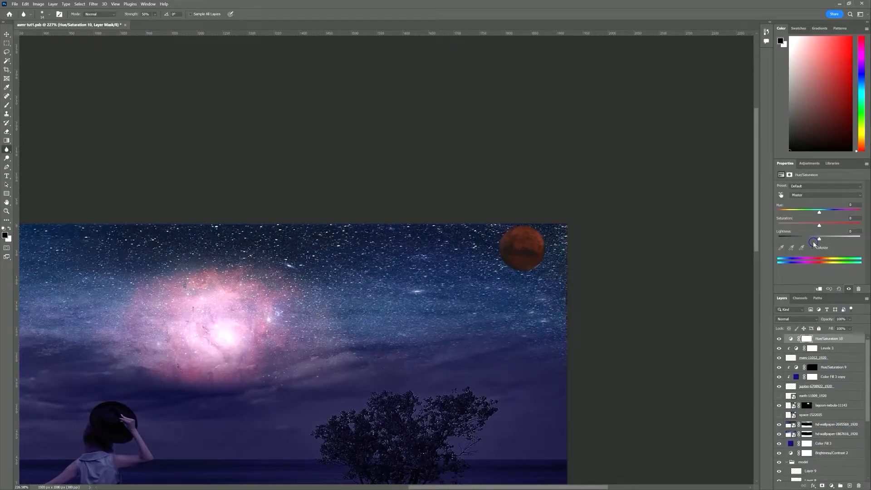
click(812, 247)
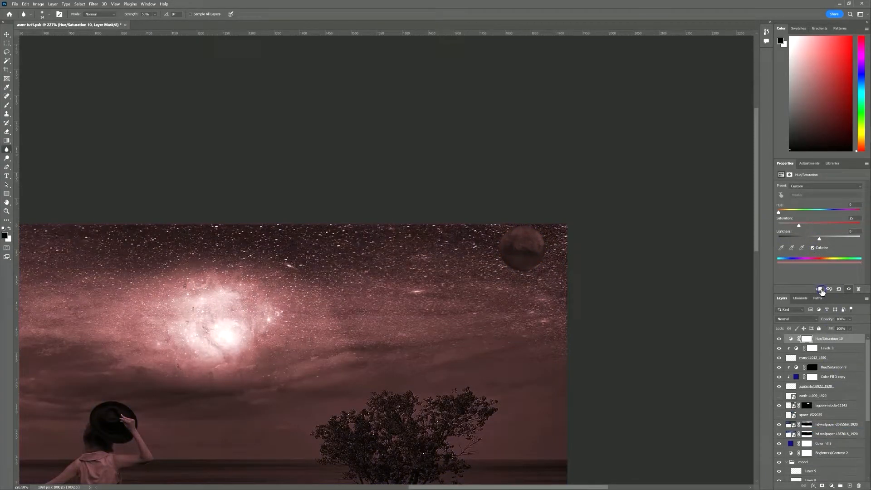
click(820, 289)
drag(778, 212, 806, 227)
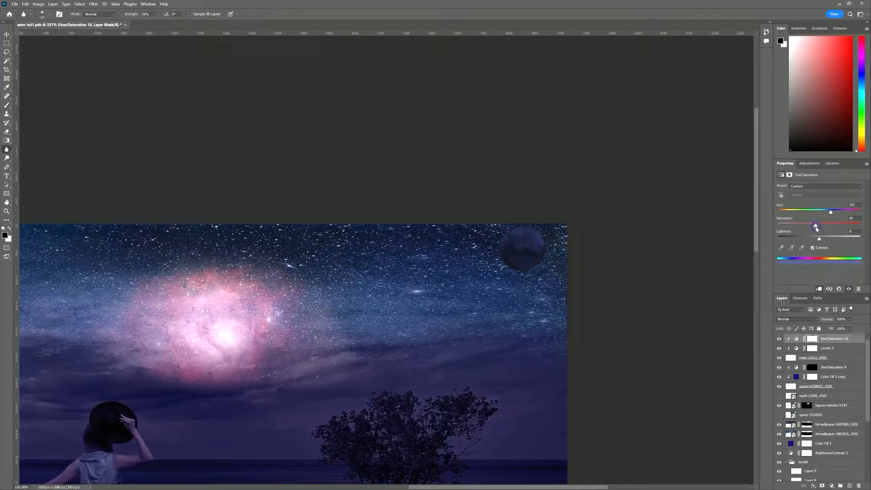
drag(819, 239, 812, 240)
Pan to the whole scene and make the Earth image visible
scroll(411, 315, down, 6)
key(space)
drag(435, 331, 549, 296)
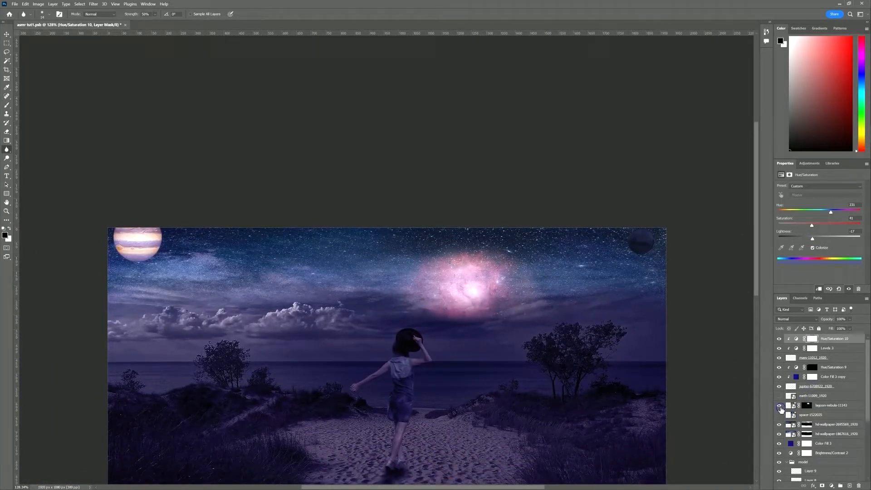
click(779, 395)
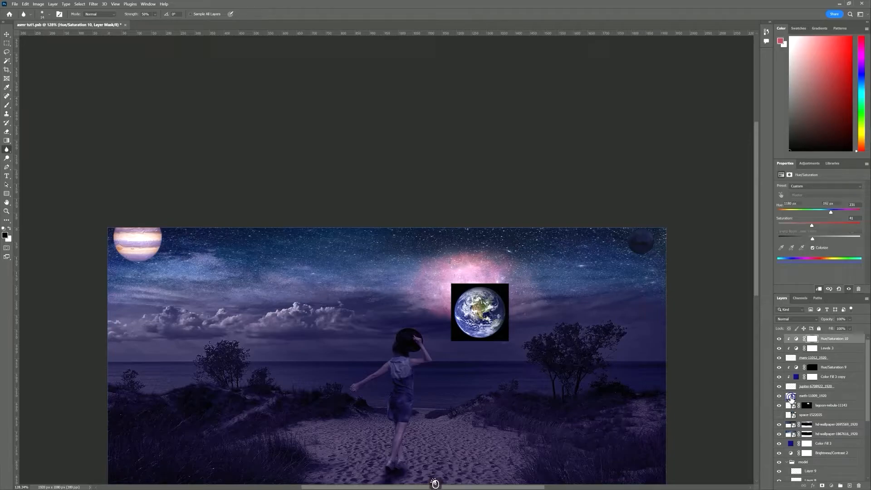
Magic Wand the black area around Earth on the earth layer and mask it out
click(790, 397)
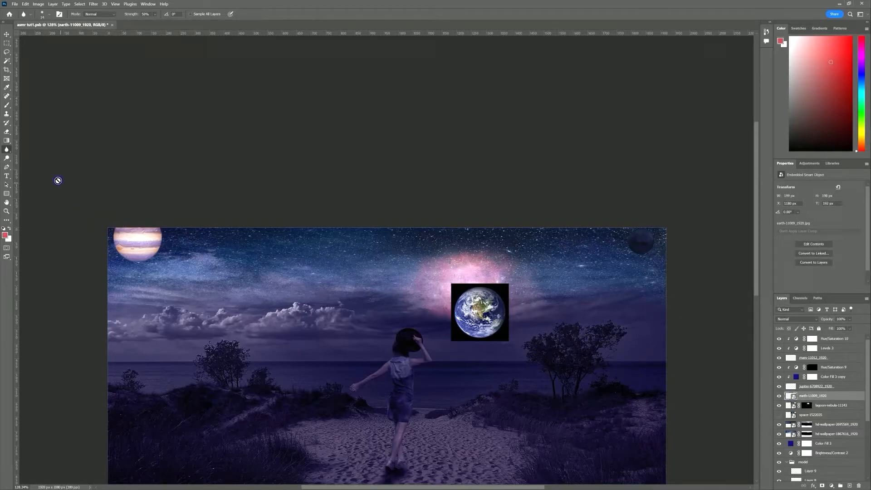
click(8, 62)
click(504, 323)
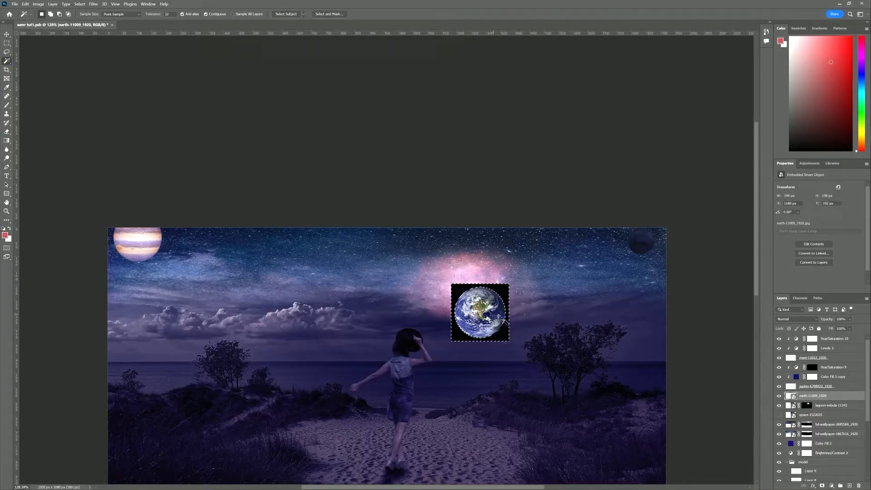
alt+click(821, 485)
drag(492, 308, 507, 305)
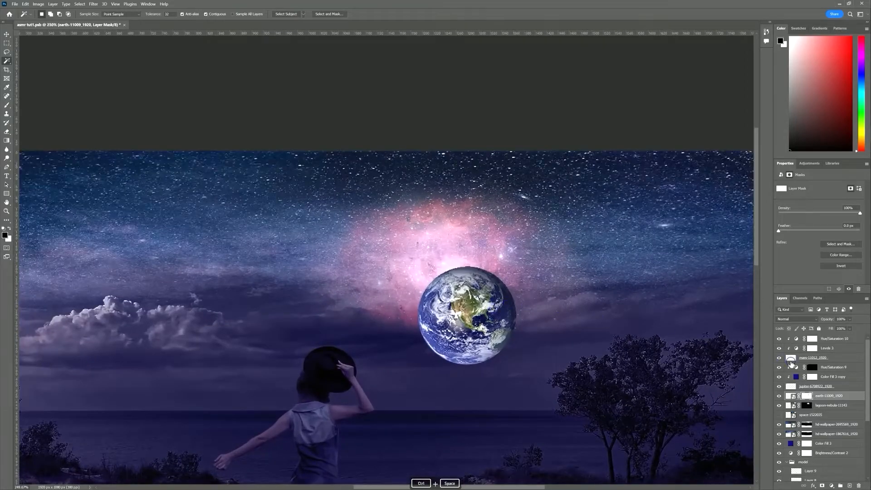
Rasterize the Earth layer and apply its mask permanently
right_click(823, 399)
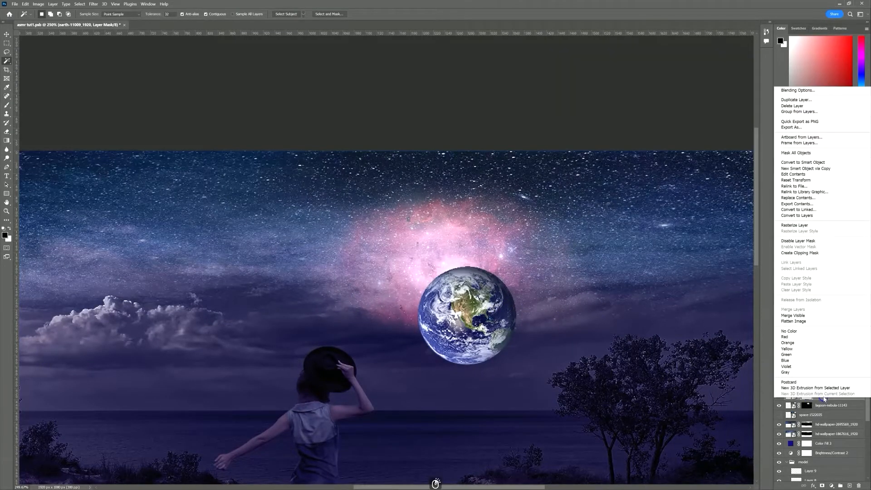
click(798, 225)
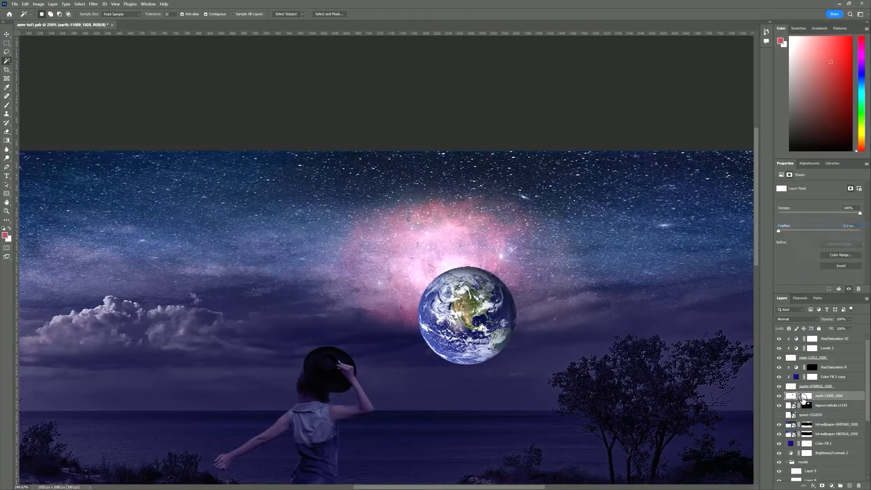
click(805, 401)
right_click(805, 402)
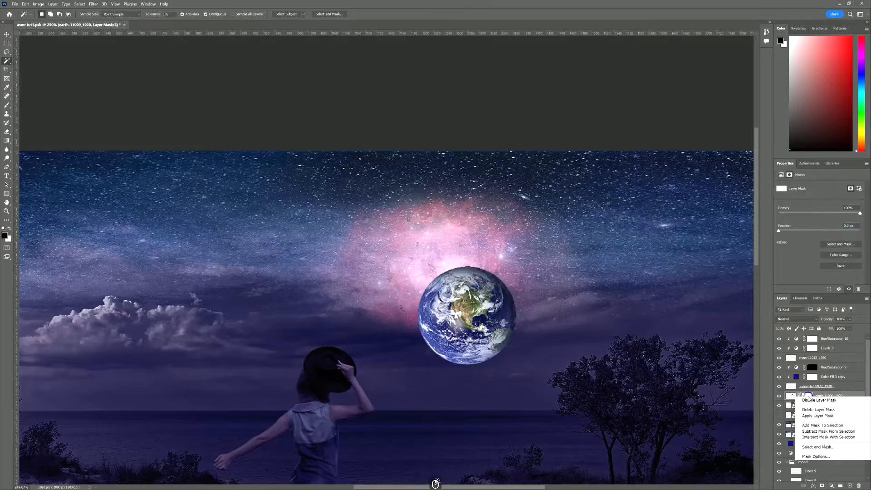
click(811, 416)
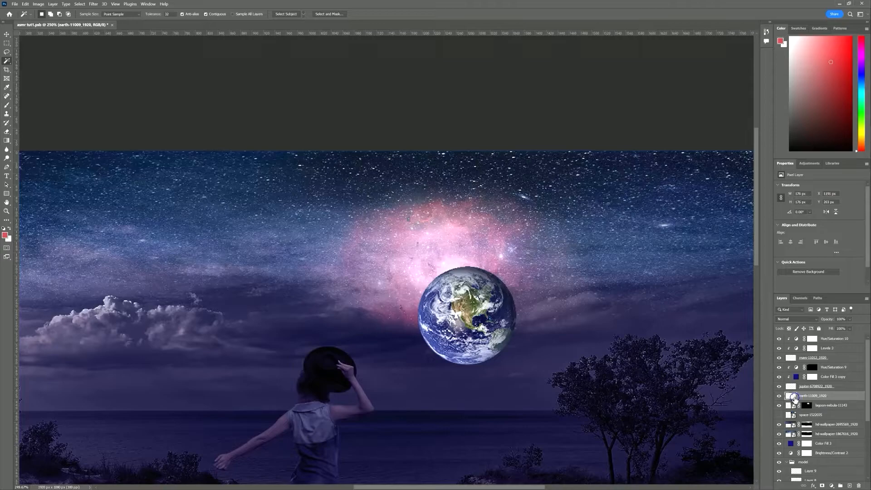
Blur Earth's top, upper-left and left edges with the Blur tool
click(6, 151)
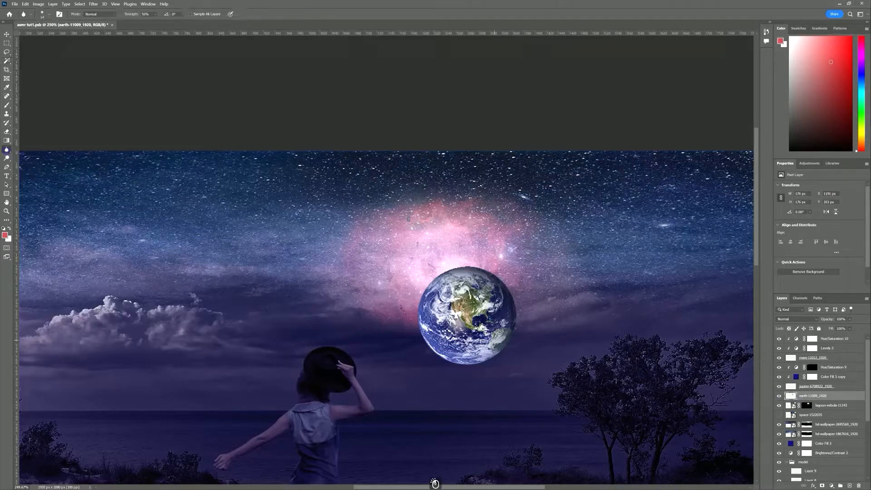
scroll(427, 284, up, 5)
mouse_move(430, 282)
mouse_down()
mouse_move(471, 253)
mouse_move(508, 244)
mouse_move(597, 265)
mouse_move(627, 298)
mouse_move(636, 379)
mouse_up()
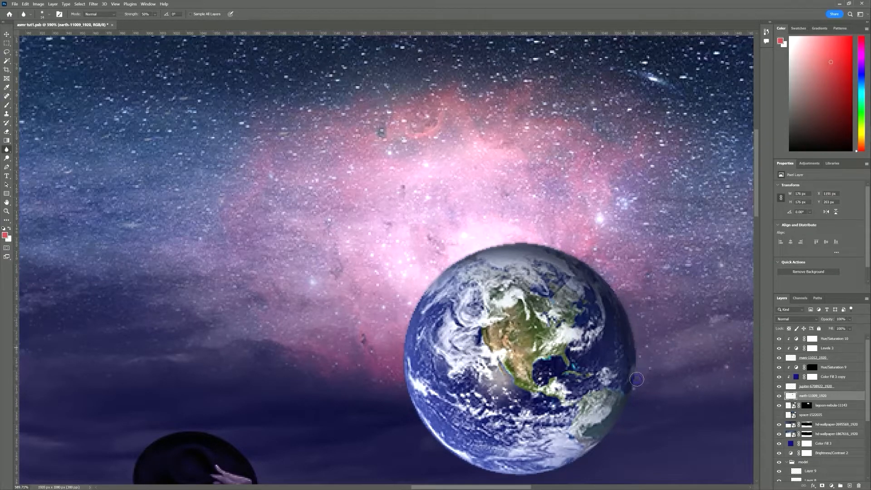
mouse_move(414, 301)
mouse_down()
mouse_move(407, 330)
mouse_move(416, 412)
mouse_up()
drag(444, 260, 599, 275)
drag(650, 344, 606, 298)
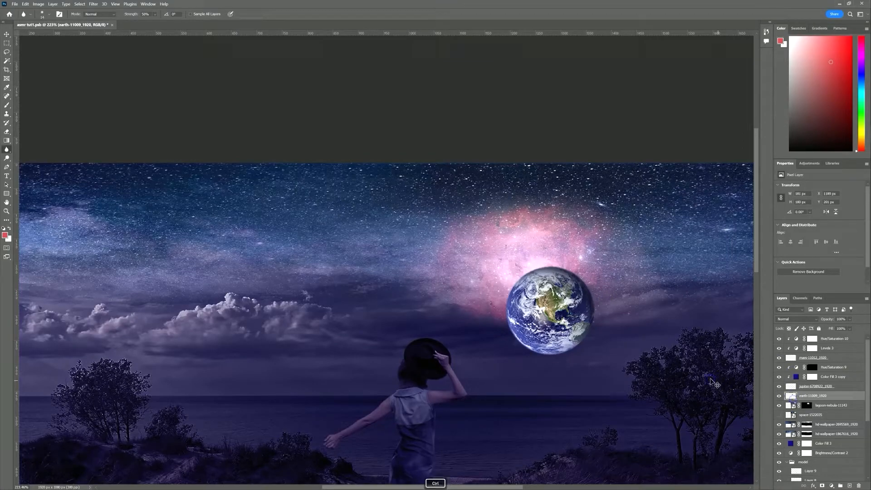
Nudge Earth up and to the left, then show the space nebula layer
key(ctrl+t)
drag(569, 310, 549, 291)
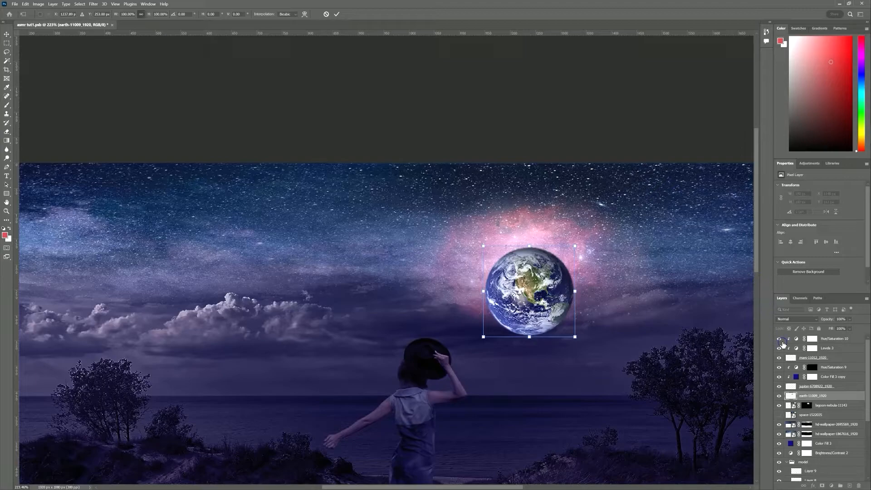
key(Return)
click(779, 415)
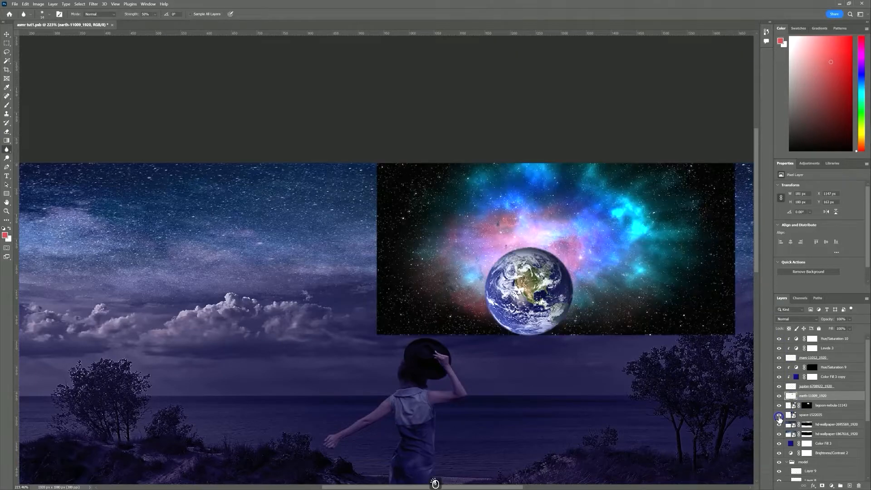
key(ctrl+t)
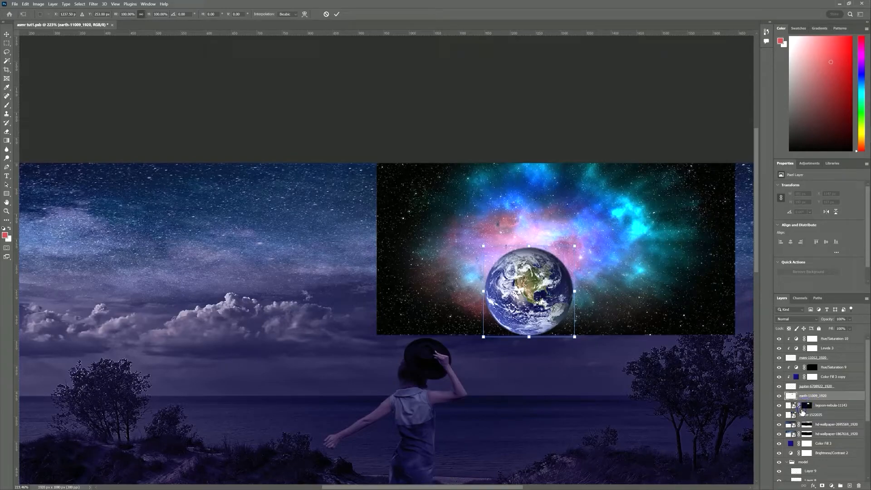
Move the space-1522035 nebula left and down behind Earth and set it to Screen
click(819, 415)
key(ctrl+t)
drag(654, 260, 632, 277)
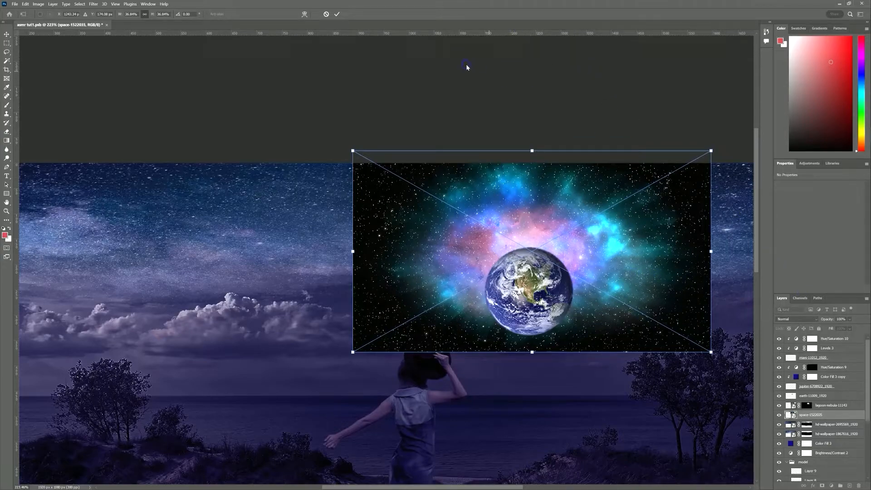
click(337, 13)
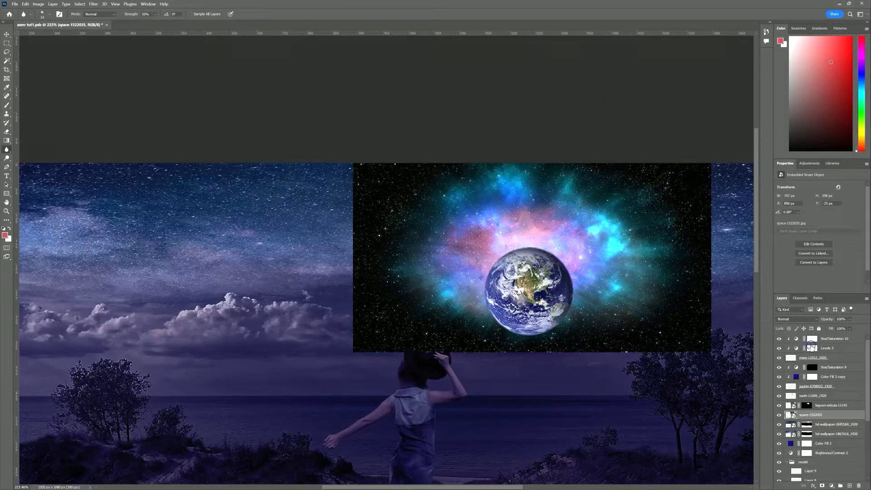
click(811, 323)
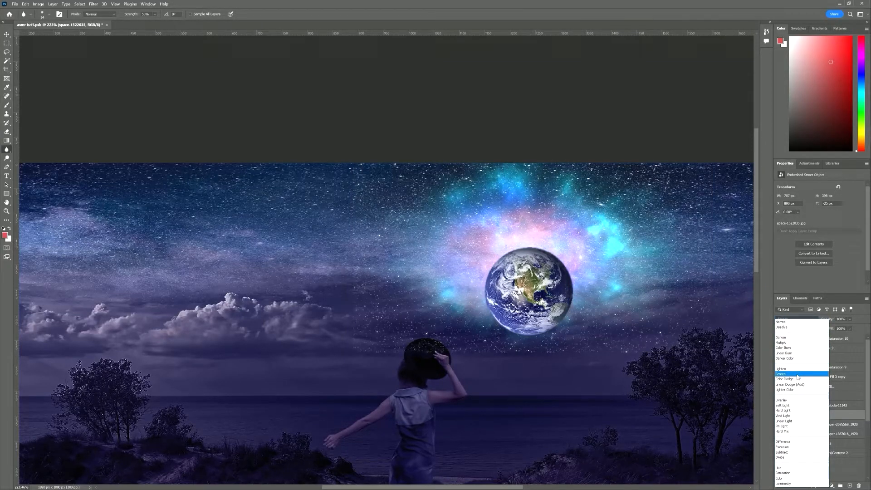
click(797, 375)
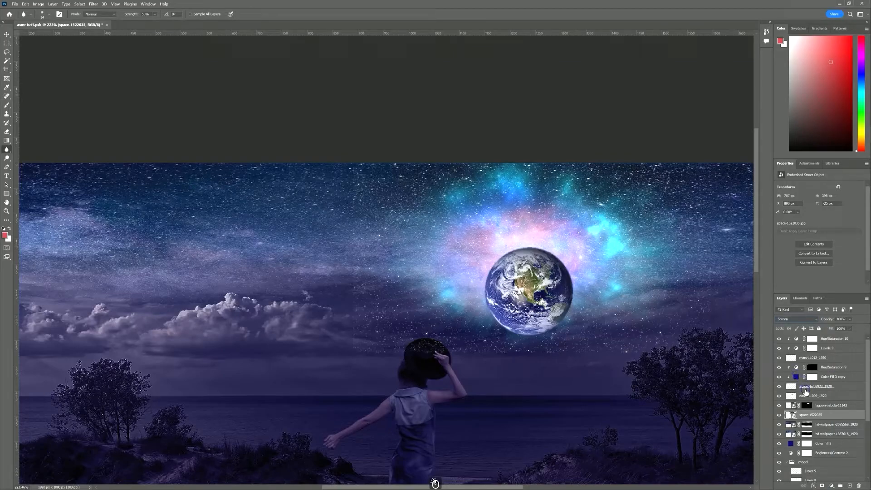
Paint masks on space-1522035 and the earth layer: remove stars from the hat, fade Earth's lower edge
click(823, 485)
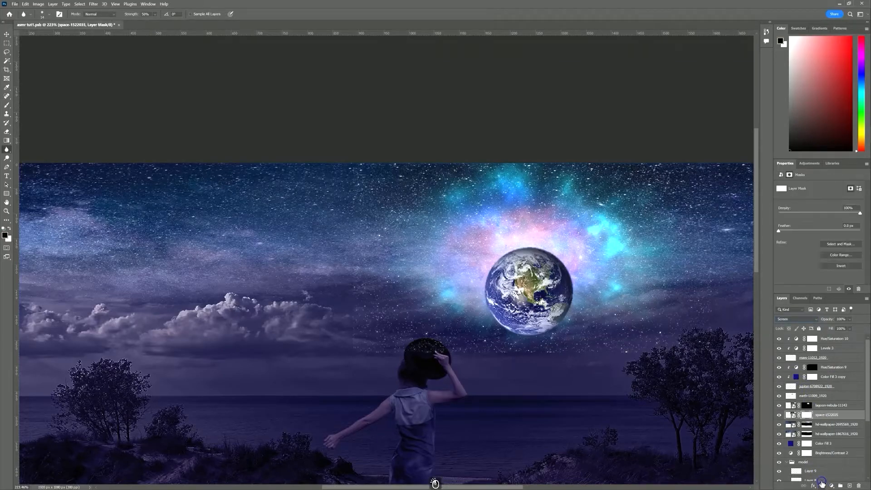
click(7, 104)
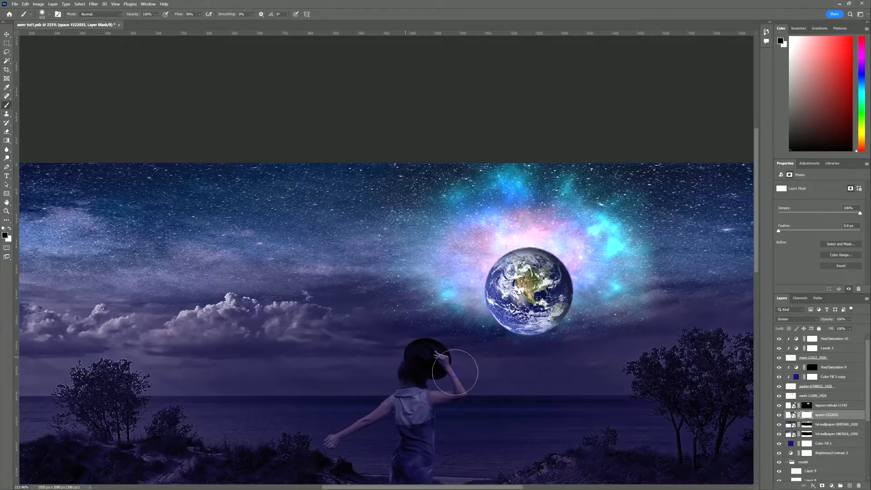
click(648, 180)
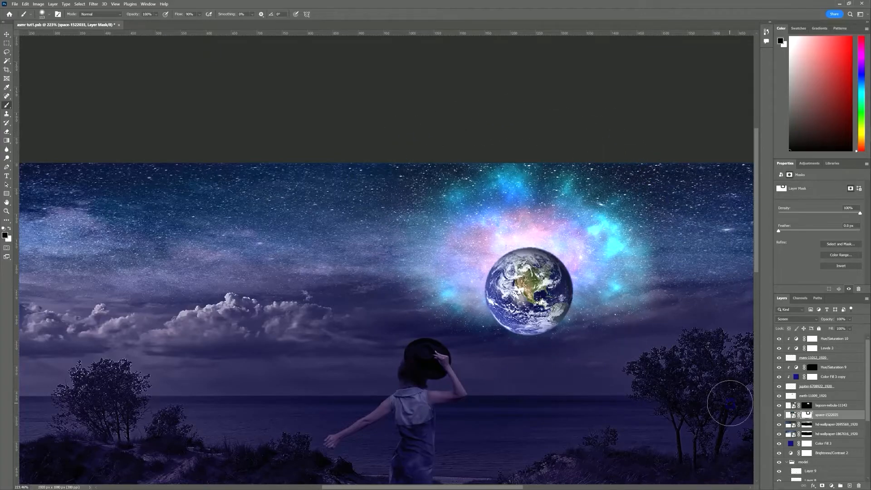
click(789, 401)
click(821, 485)
mouse_move(537, 340)
mouse_down()
mouse_move(506, 340)
mouse_move(563, 347)
mouse_move(504, 348)
mouse_move(584, 341)
mouse_move(466, 334)
mouse_move(575, 353)
mouse_move(494, 343)
mouse_move(567, 345)
mouse_move(537, 336)
mouse_move(586, 339)
mouse_move(554, 340)
mouse_move(606, 320)
mouse_move(509, 339)
mouse_move(463, 304)
mouse_move(510, 337)
mouse_move(510, 328)
mouse_move(602, 300)
mouse_move(560, 341)
mouse_move(469, 339)
mouse_move(484, 348)
mouse_up()
scroll(542, 371, down, 5)
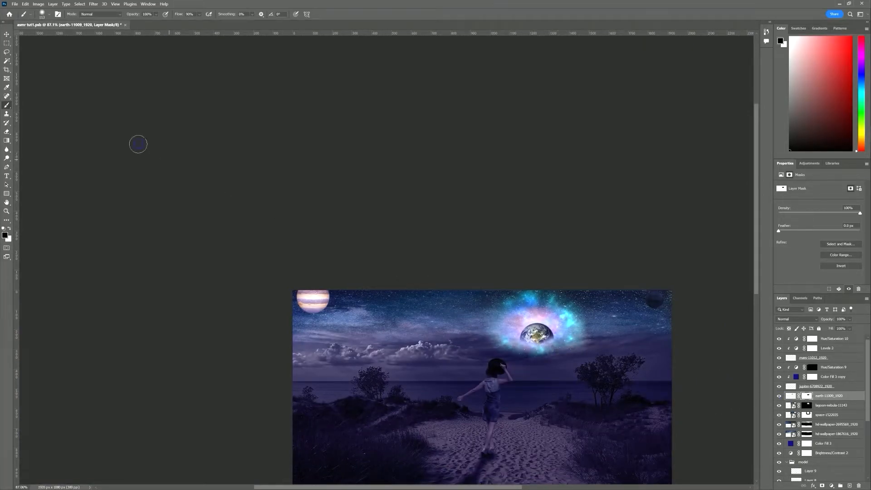
Shift the lagoon nebula slightly down and right, then zoom in on Jupiter
click(9, 36)
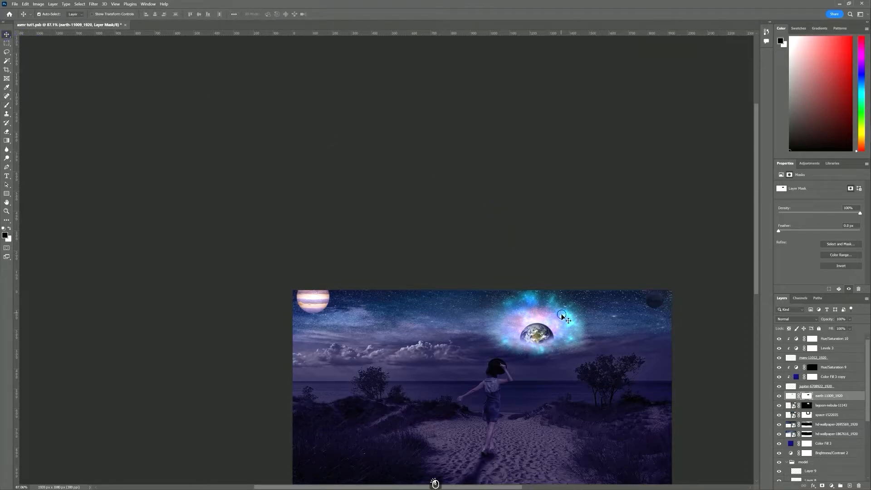
click(551, 319)
key(ctrl+t)
drag(560, 315, 559, 339)
key(Return)
drag(550, 399, 533, 349)
drag(263, 249, 283, 249)
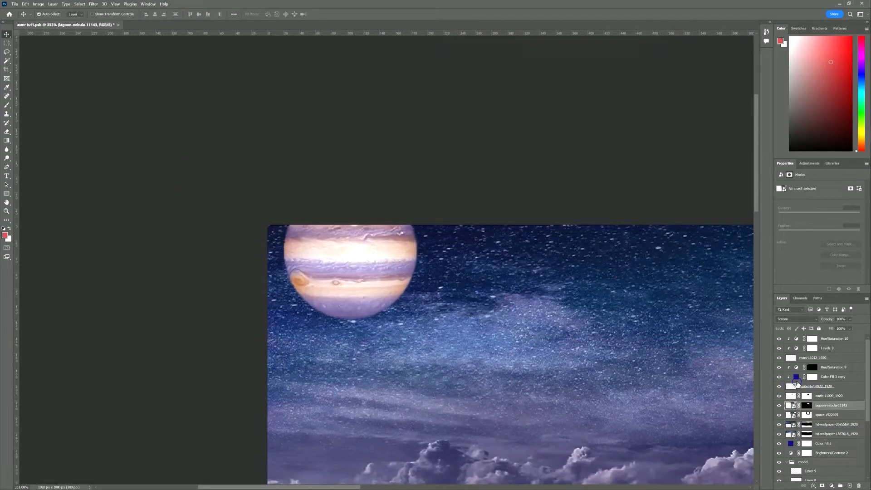
Hide Color Fill 3 copy and add a colorized Hue/Saturation above Jupiter: hue 259, saturation 48, lightness -43
click(779, 376)
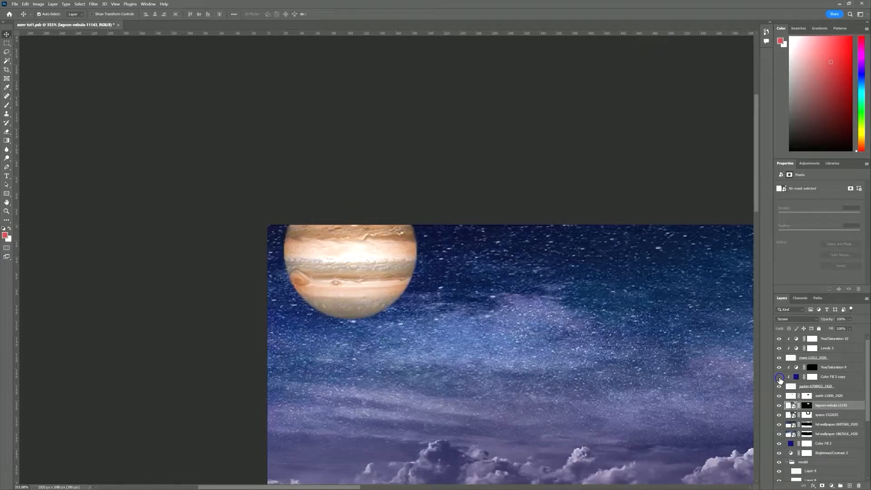
click(789, 388)
click(831, 486)
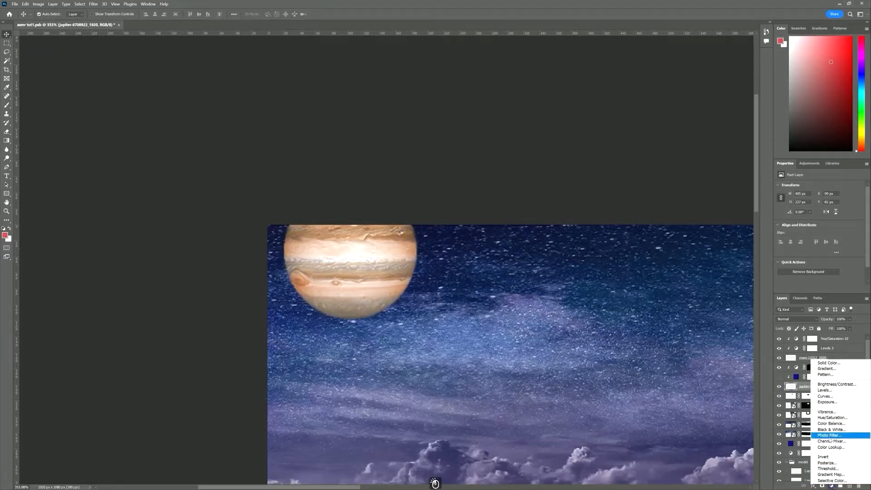
click(832, 417)
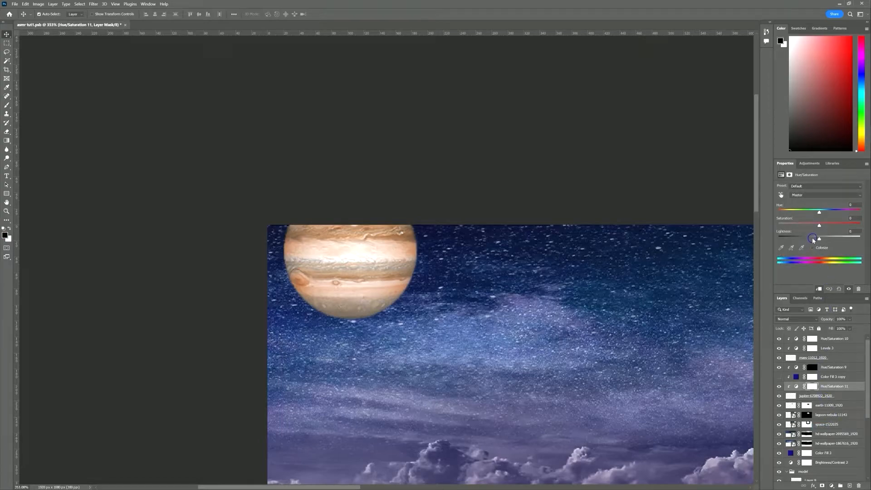
click(812, 248)
drag(778, 210, 833, 211)
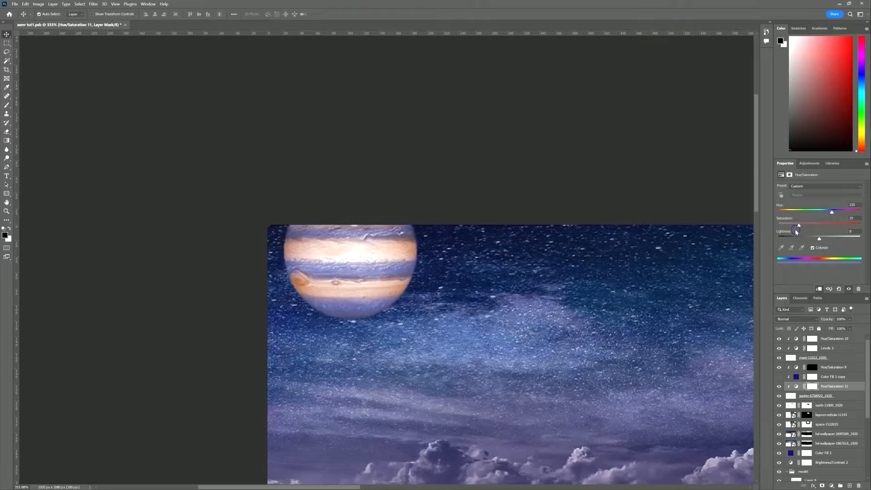
drag(803, 227, 818, 229)
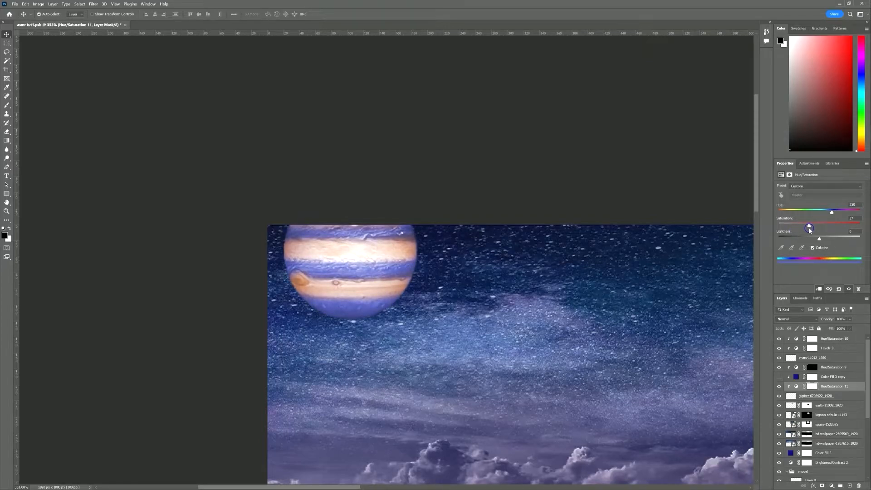
click(819, 240)
drag(804, 237, 806, 243)
Paint the Hue/Saturation 11 mask to restore Jupiter's original band colours
click(807, 385)
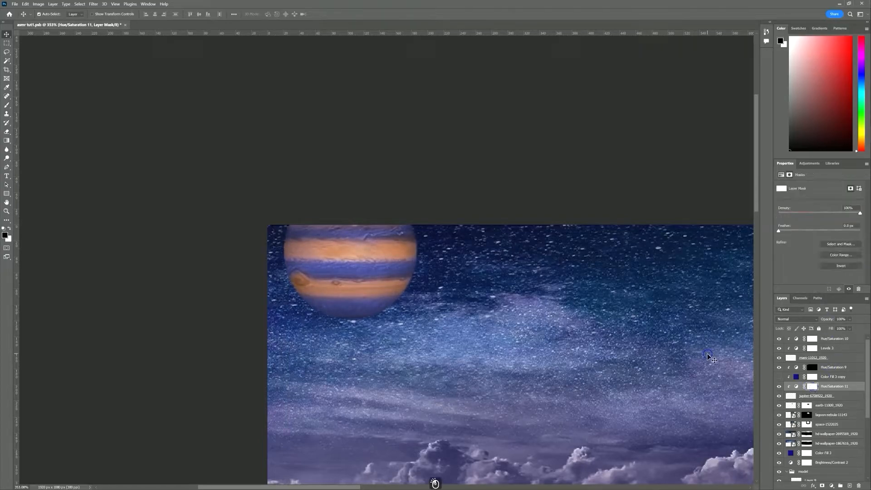
key(b)
mouse_move(356, 268)
mouse_down()
mouse_move(318, 273)
mouse_move(302, 250)
mouse_move(408, 251)
mouse_up()
drag(401, 290, 297, 286)
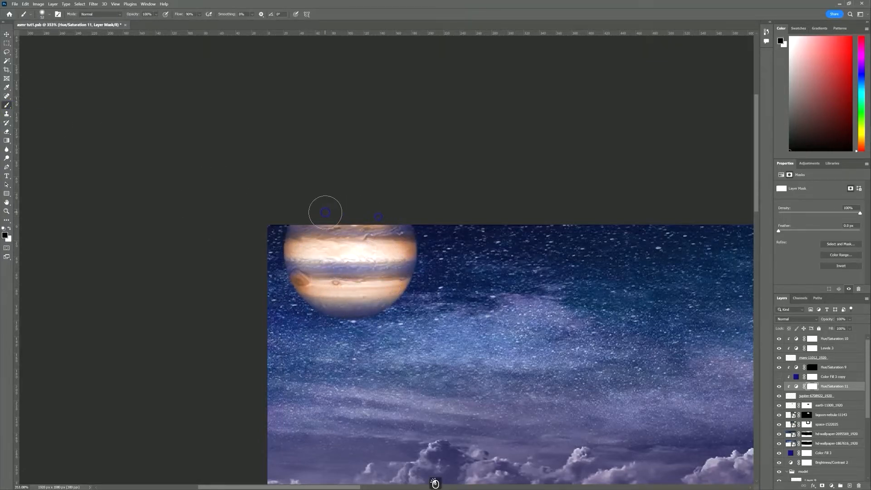
scroll(459, 299, down, 6)
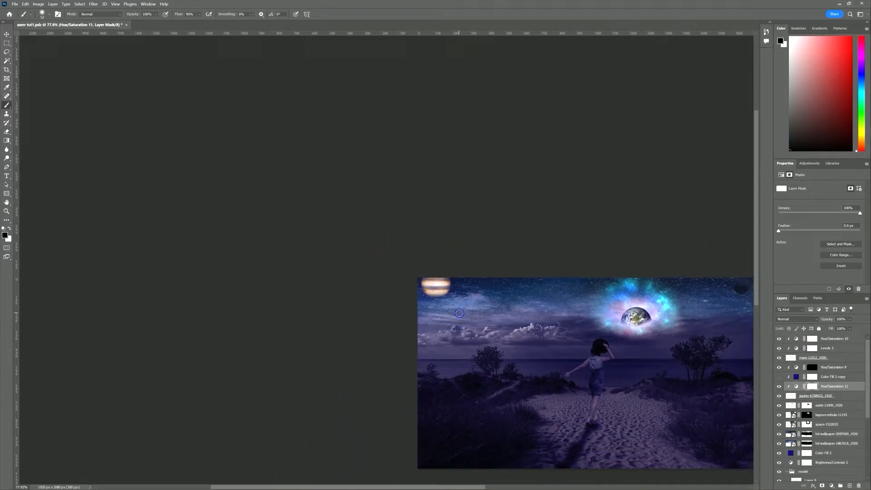
Lower Jupiter's opacity to 79% and toggle its visibility to compare with the sky
drag(578, 307, 475, 294)
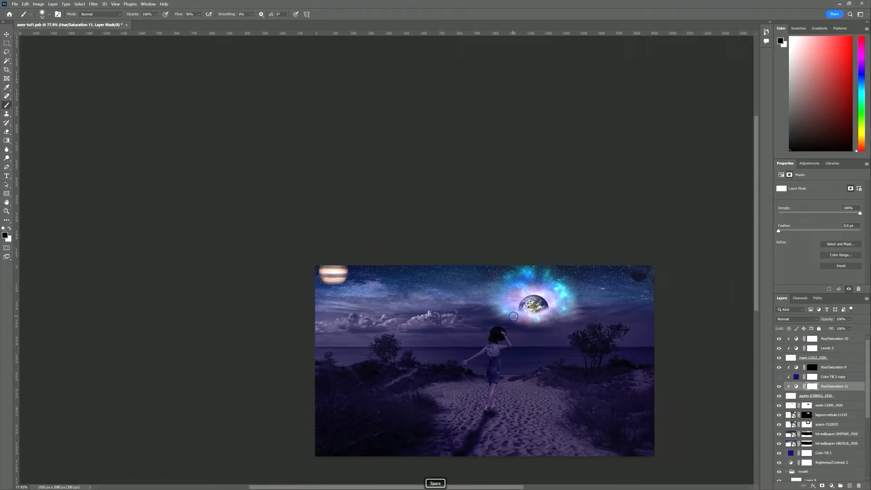
click(796, 396)
drag(828, 322, 822, 321)
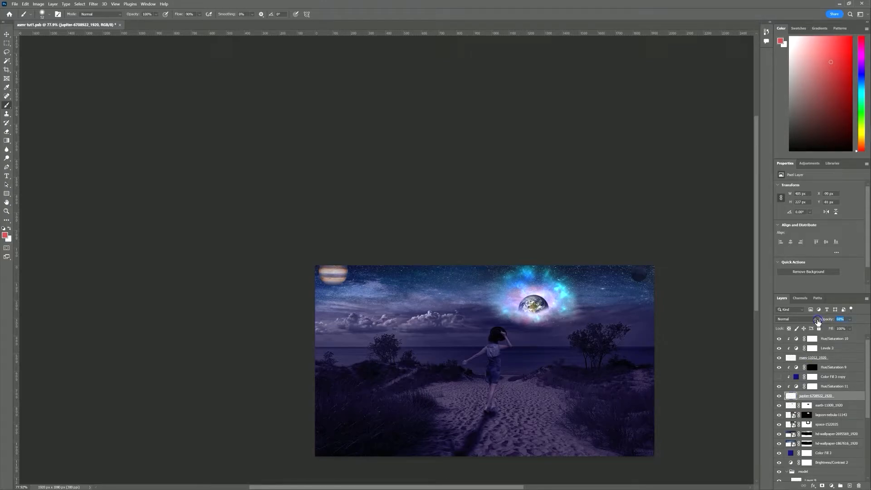
key(ctrl+space)
drag(332, 280, 351, 280)
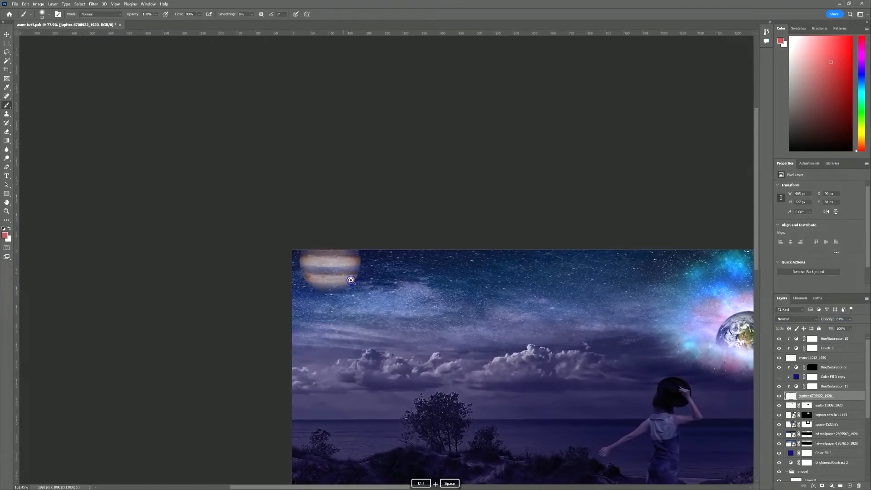
click(779, 396)
click(779, 395)
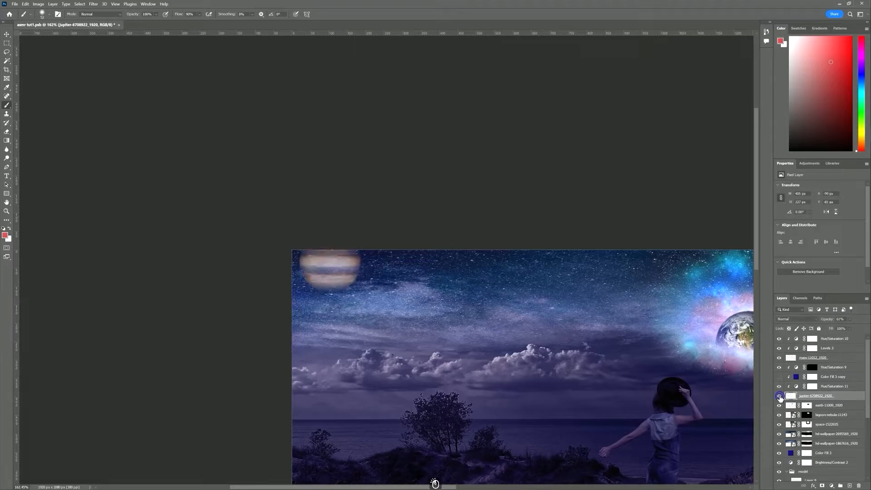
click(778, 396)
Paint the hd-wallpaper-1867616 mask to clear the starry haze over Jupiter's bands
key(v)
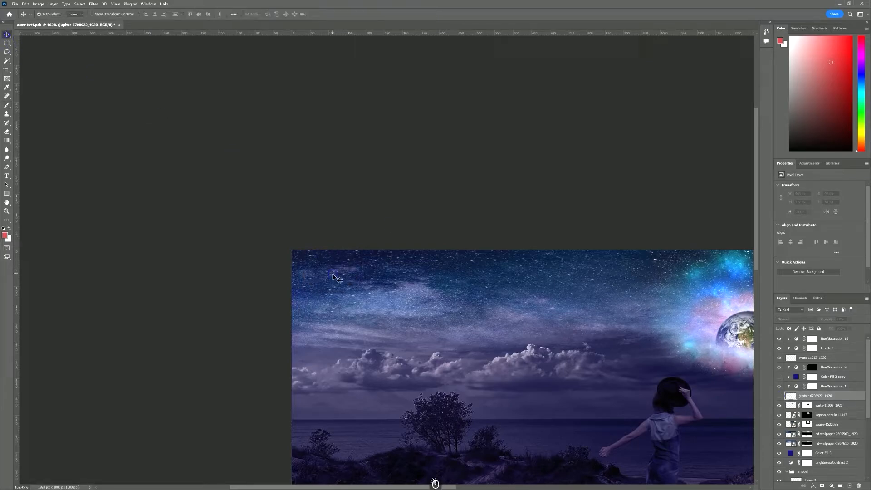
click(327, 276)
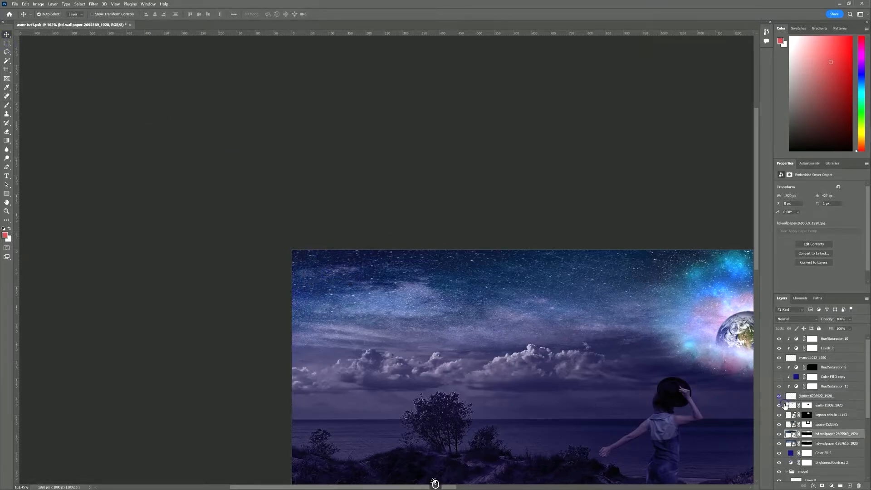
click(779, 395)
click(807, 433)
click(344, 282)
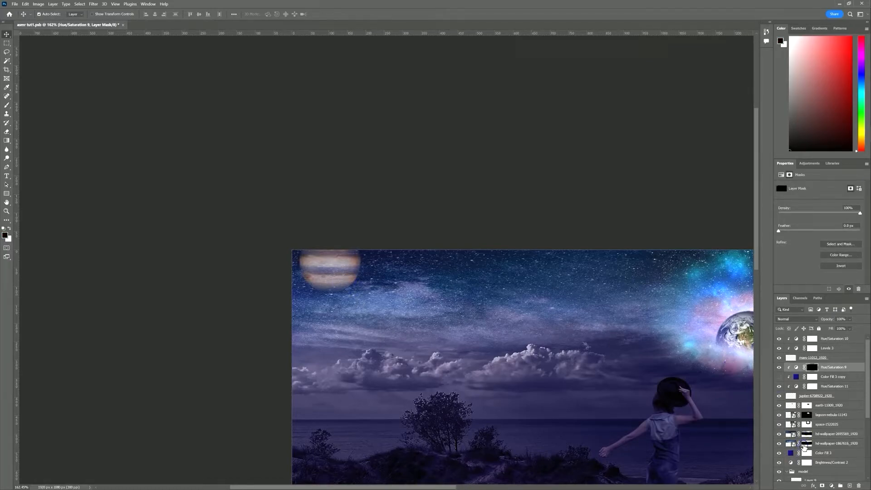
click(807, 443)
key(b)
mouse_move(333, 270)
mouse_down()
mouse_move(309, 253)
mouse_move(319, 274)
mouse_move(336, 279)
mouse_move(347, 255)
mouse_up()
mouse_move(323, 280)
mouse_down()
mouse_move(333, 281)
mouse_move(339, 262)
mouse_move(327, 278)
mouse_up()
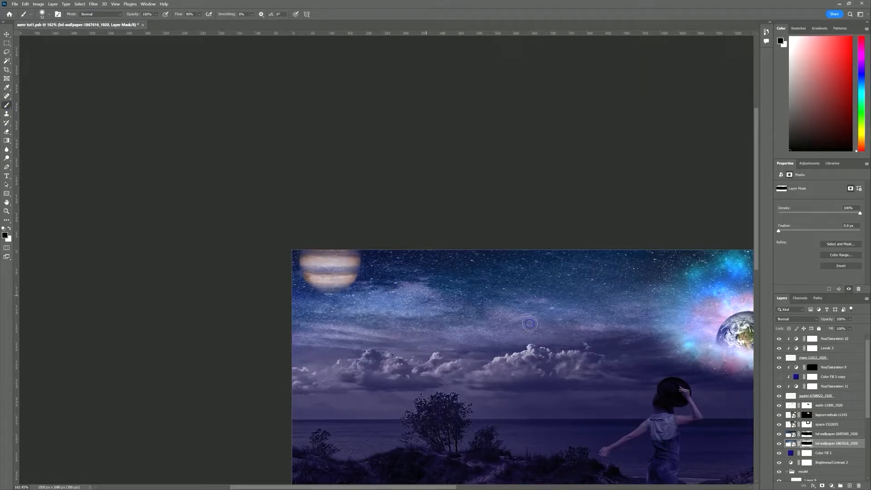
Add a new layer above Color Fill 3 and paint away haze around Jupiter's bands
click(828, 453)
click(849, 485)
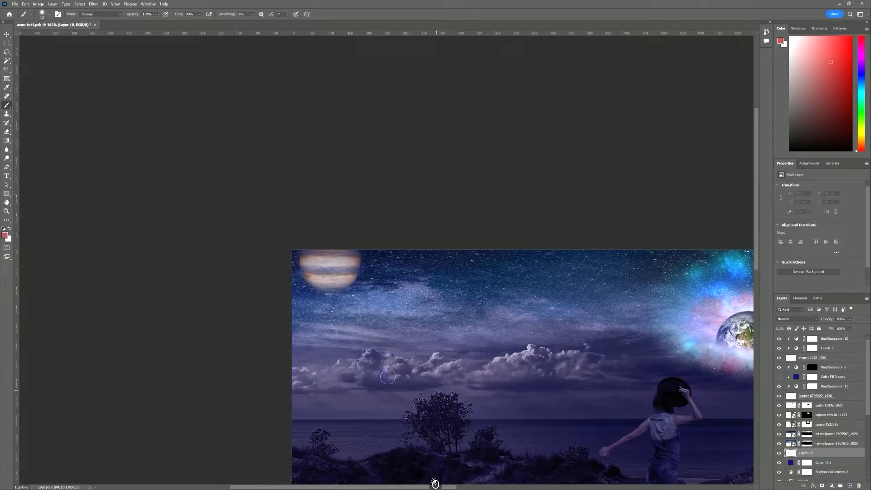
key(d)
mouse_move(307, 273)
mouse_down()
mouse_move(314, 250)
mouse_move(313, 270)
mouse_move(345, 273)
mouse_move(331, 284)
mouse_move(313, 255)
mouse_move(330, 278)
mouse_move(350, 254)
mouse_move(315, 275)
mouse_move(338, 272)
mouse_move(354, 248)
mouse_move(314, 263)
mouse_move(317, 280)
mouse_move(348, 280)
mouse_up()
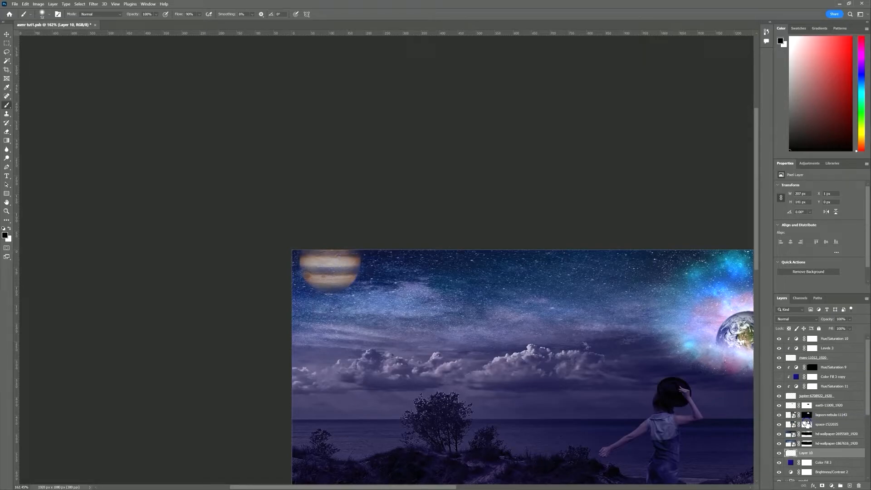
Set the Jupiter layer's opacity to 77% and view the whole scene
click(791, 399)
drag(837, 321, 834, 321)
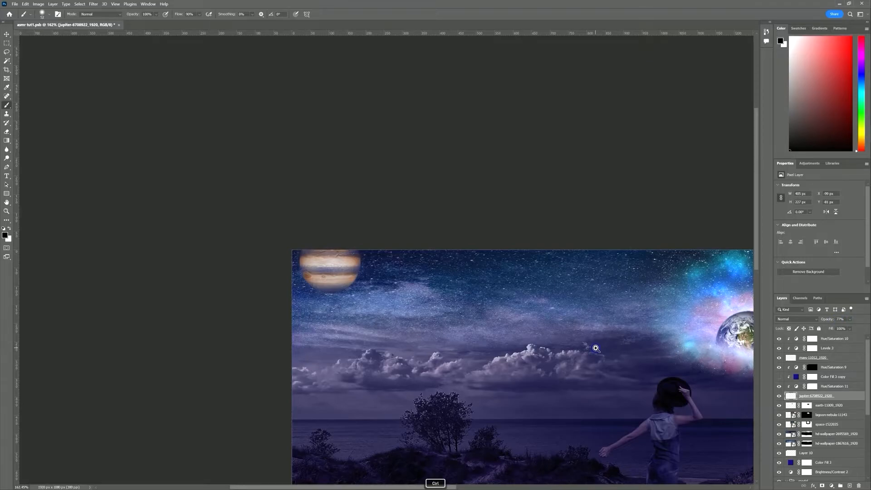
scroll(595, 349, down, 4)
drag(671, 372, 483, 330)
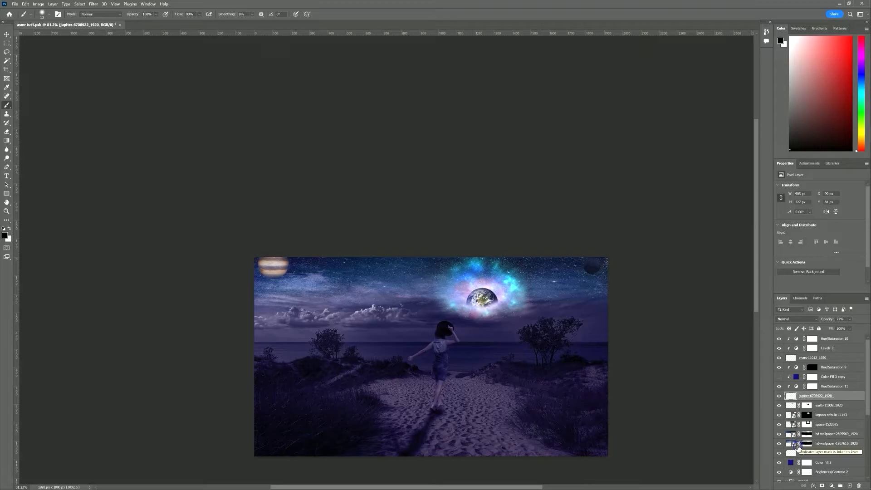
Duplicate the indiana-dunes-state-park-1846559 layer with Ctrl+J, then reselect the original beach layer
scroll(798, 447, down, 3)
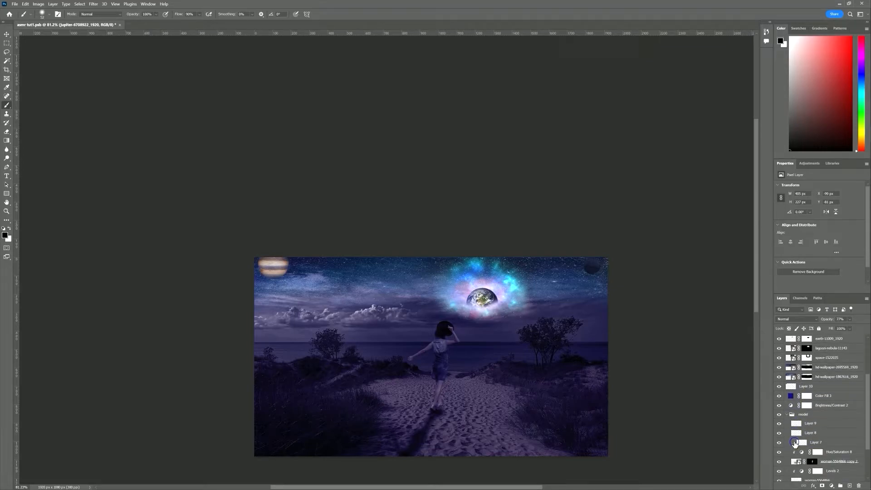
scroll(794, 449, down, 1)
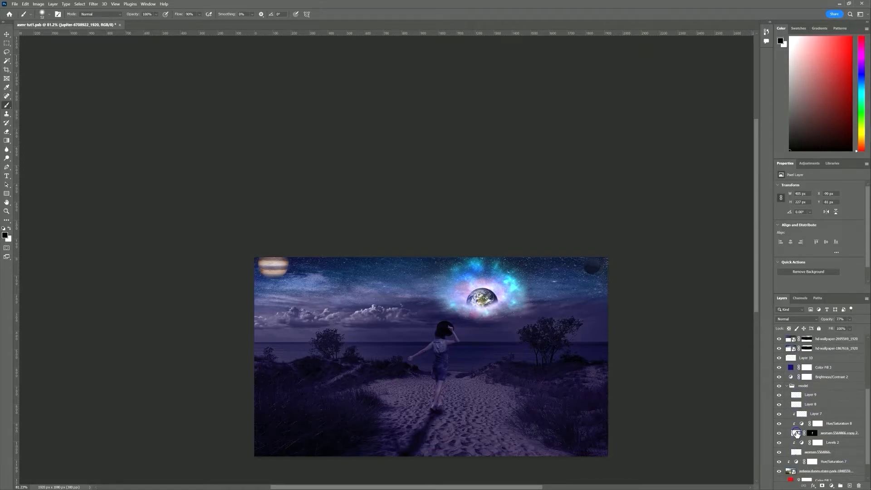
scroll(800, 476, down, 1)
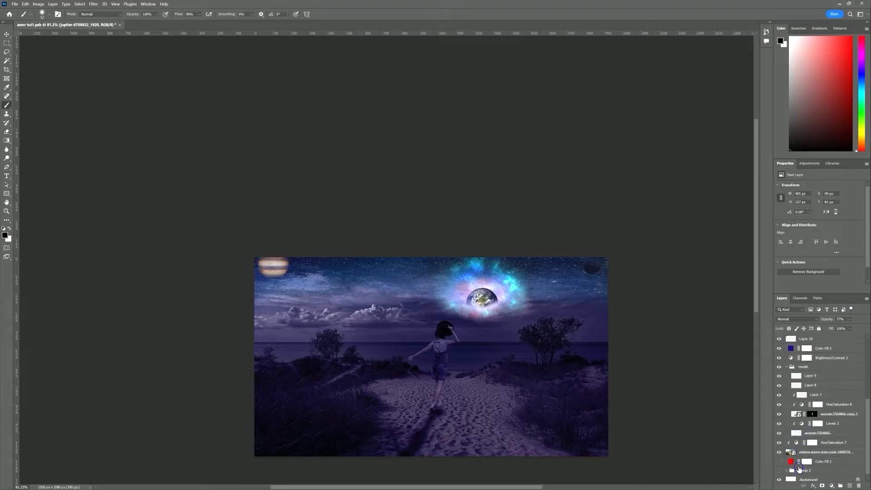
click(790, 453)
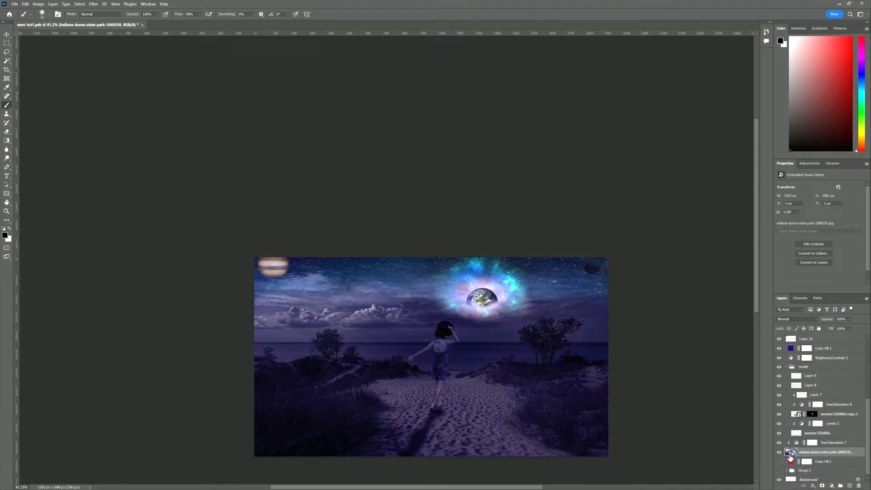
key(ctrl+j)
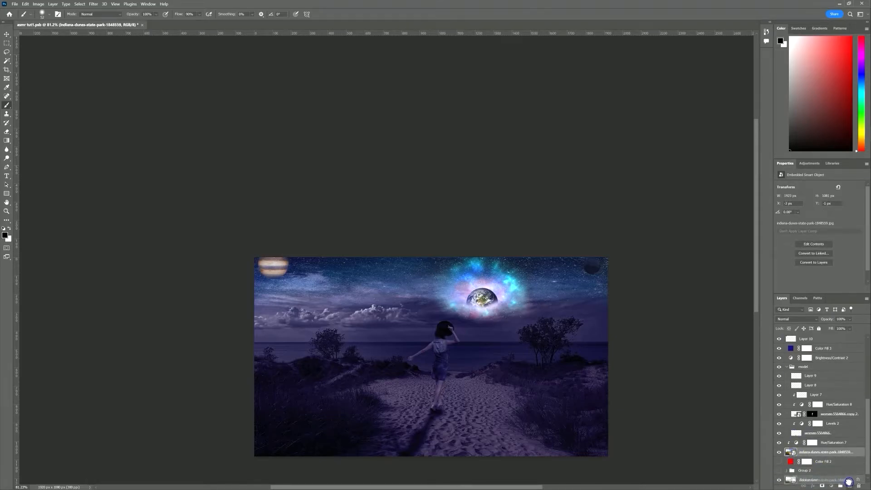
right_click(791, 444)
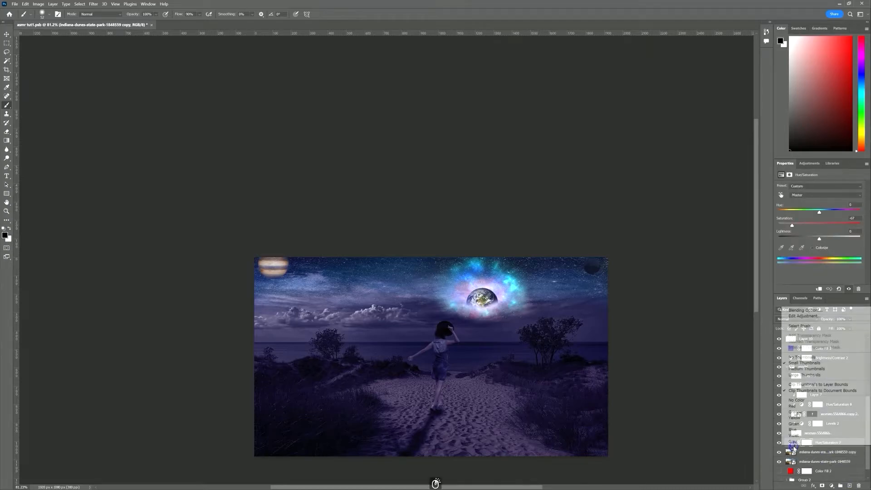
click(816, 447)
right_click(832, 444)
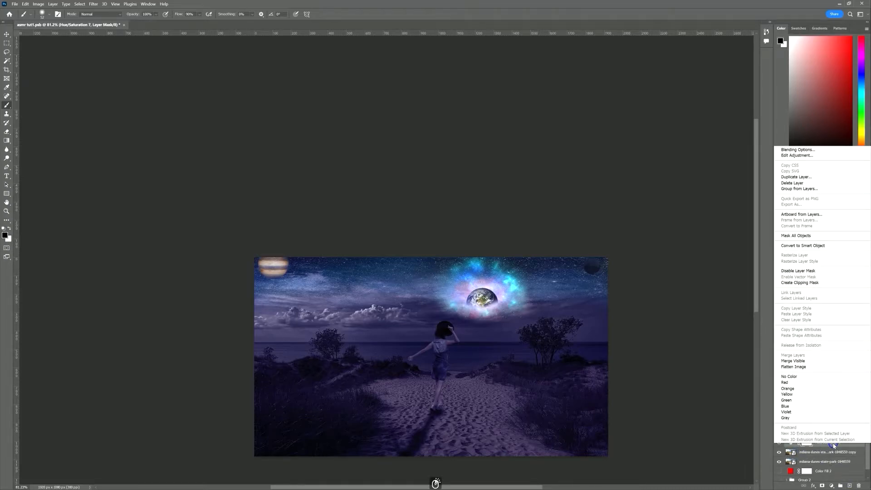
click(809, 283)
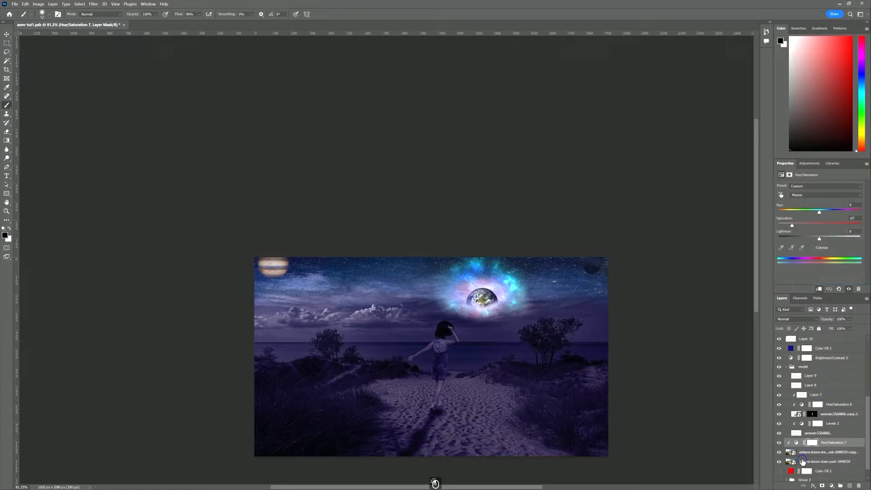
click(808, 462)
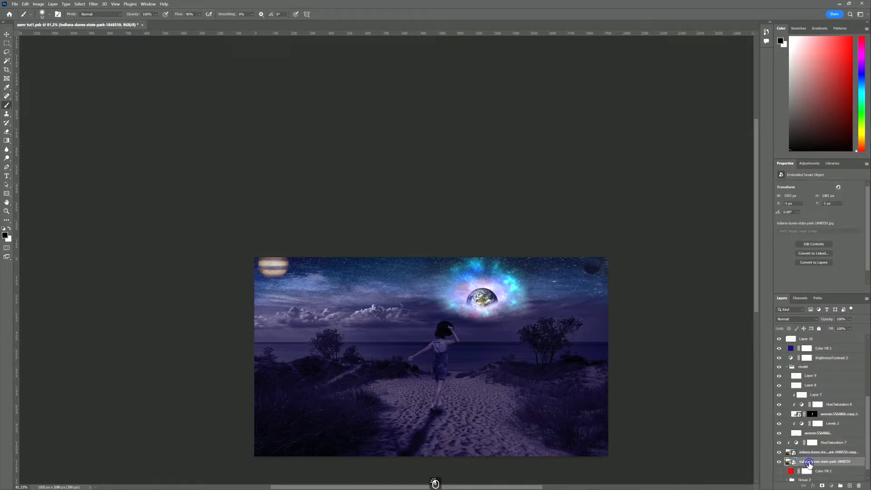
Move the beach photo to the top of the stack at 45% opacity and shift it up-left
drag(809, 462, 815, 337)
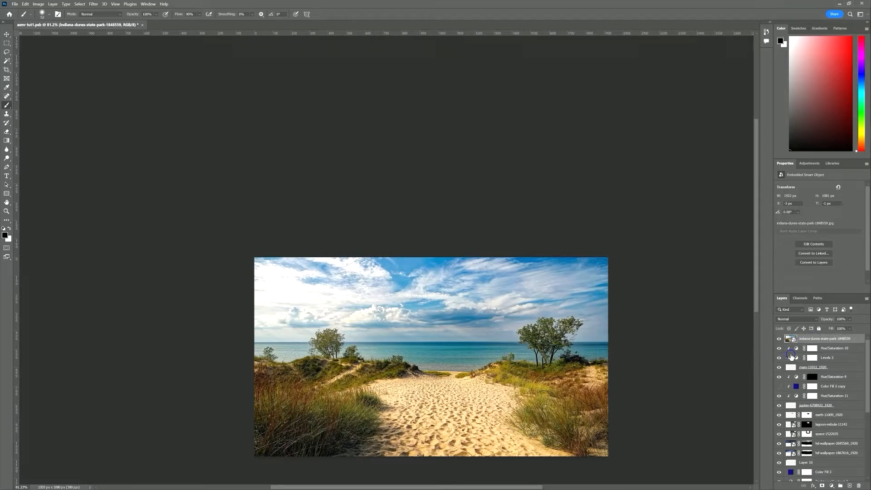
drag(827, 319, 802, 322)
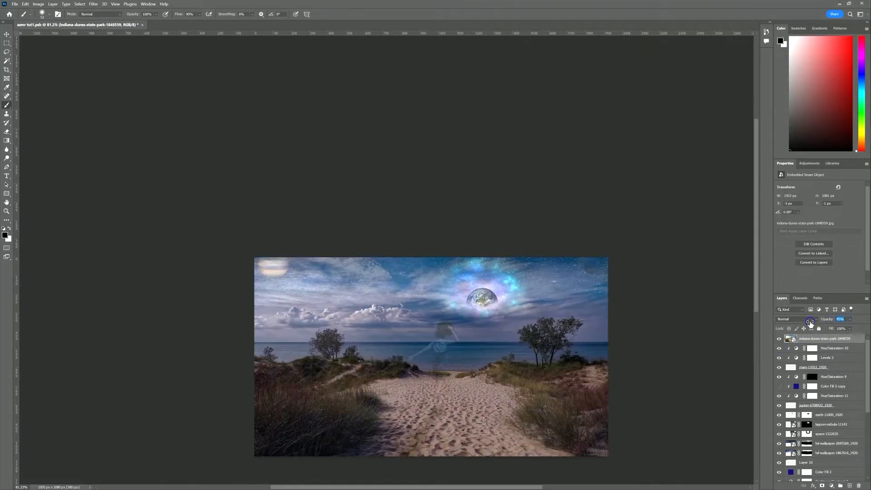
key(ctrl+t)
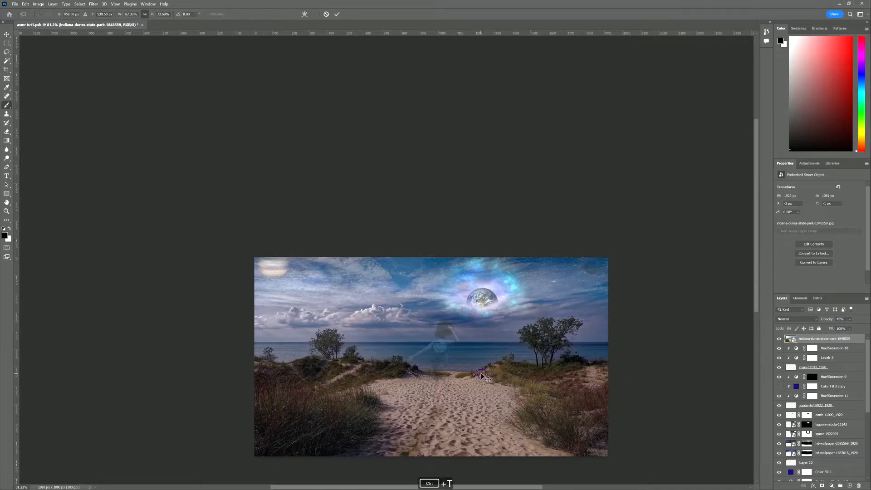
drag(497, 354, 394, 314)
Flip the beach photo horizontally, slide it further left and commit the transform
right_click(394, 314)
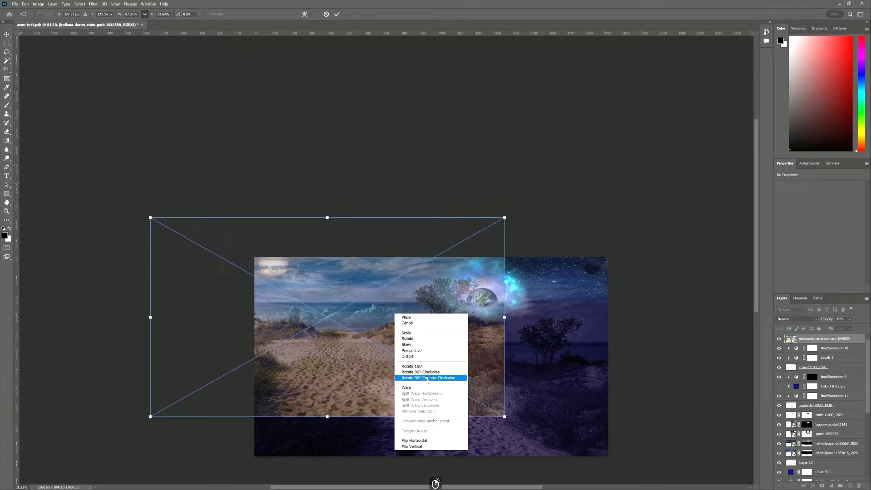
click(431, 441)
drag(433, 340, 341, 337)
click(336, 14)
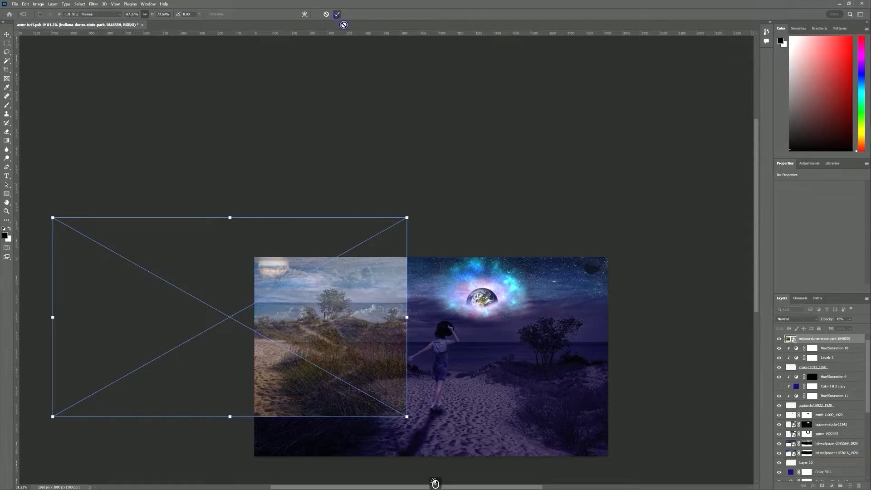
key(b)
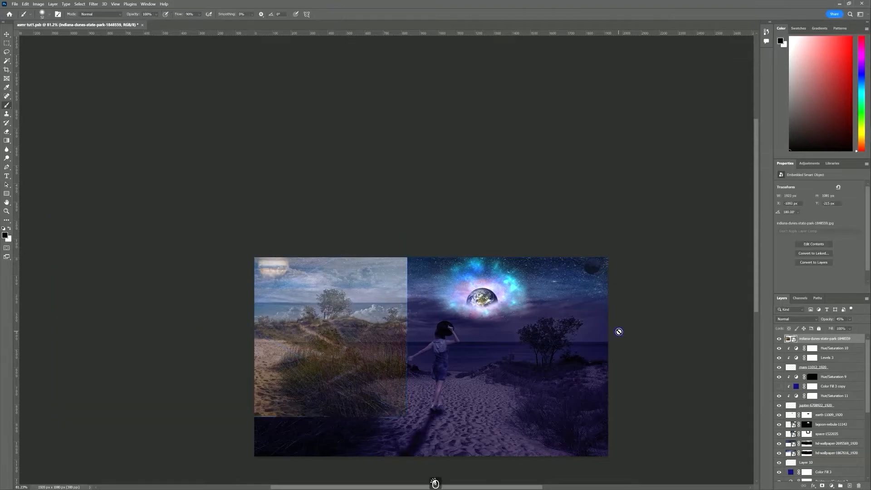
Hide the beach photo with a black mask and paint white over Jupiter with a ~124 px brush
alt+click(822, 485)
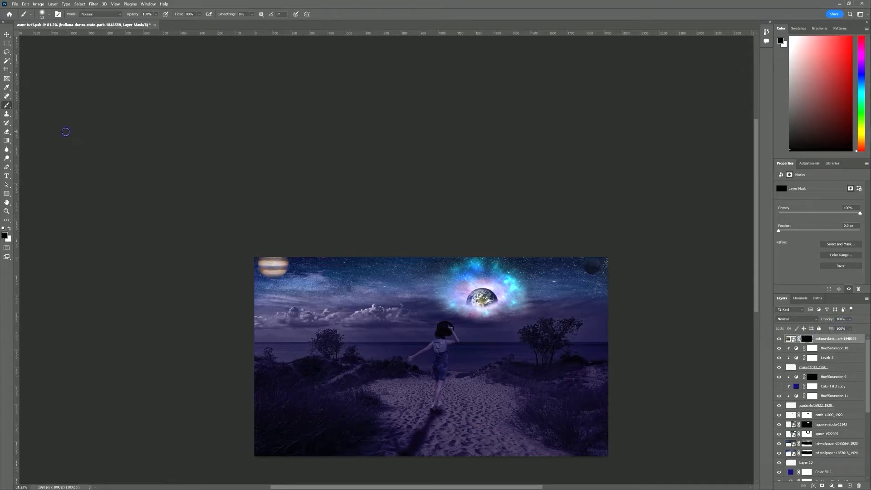
scroll(275, 264, up, 5)
mouse_move(290, 278)
mouse_down()
mouse_move(321, 277)
mouse_move(279, 289)
mouse_move(212, 284)
mouse_move(336, 299)
mouse_up()
click(300, 286)
key(x)
click(302, 285)
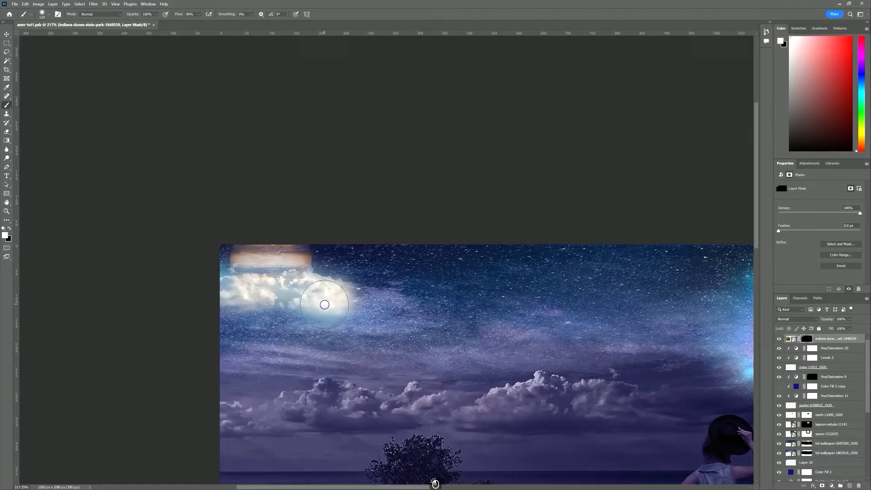
At 55% brush opacity, remove haze right of Jupiter and reveal a bright haze band in the left sky
drag(134, 20, 113, 19)
click(348, 282)
key(x)
mouse_move(348, 283)
mouse_down()
mouse_move(332, 290)
mouse_move(345, 274)
mouse_move(317, 278)
mouse_move(348, 309)
mouse_move(210, 314)
mouse_up()
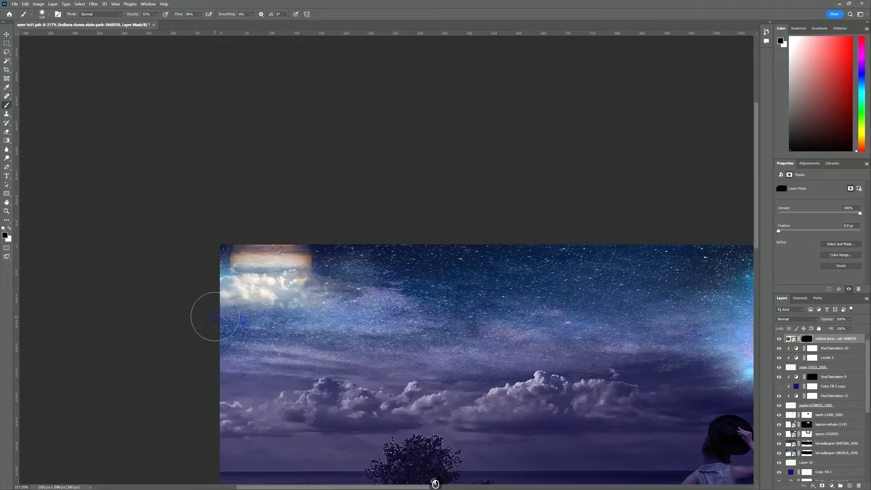
mouse_move(289, 259)
mouse_down()
mouse_move(308, 258)
mouse_move(376, 301)
mouse_up()
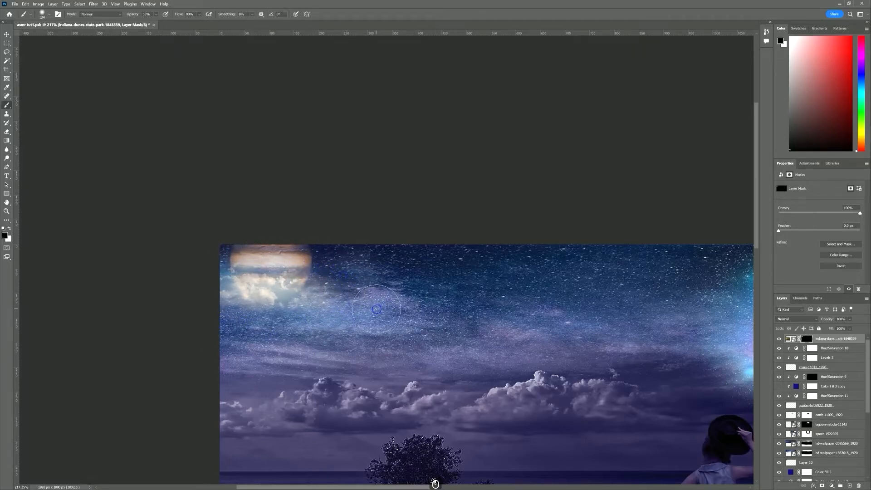
key(x)
mouse_move(272, 333)
mouse_down()
mouse_move(218, 331)
mouse_move(322, 329)
mouse_move(240, 359)
mouse_move(256, 380)
mouse_move(227, 376)
mouse_move(338, 361)
mouse_move(361, 344)
mouse_move(385, 353)
mouse_move(366, 336)
mouse_up()
key(x)
key(x)
key(x)
mouse_move(380, 387)
mouse_down()
mouse_move(363, 387)
mouse_move(389, 350)
mouse_move(411, 350)
mouse_up()
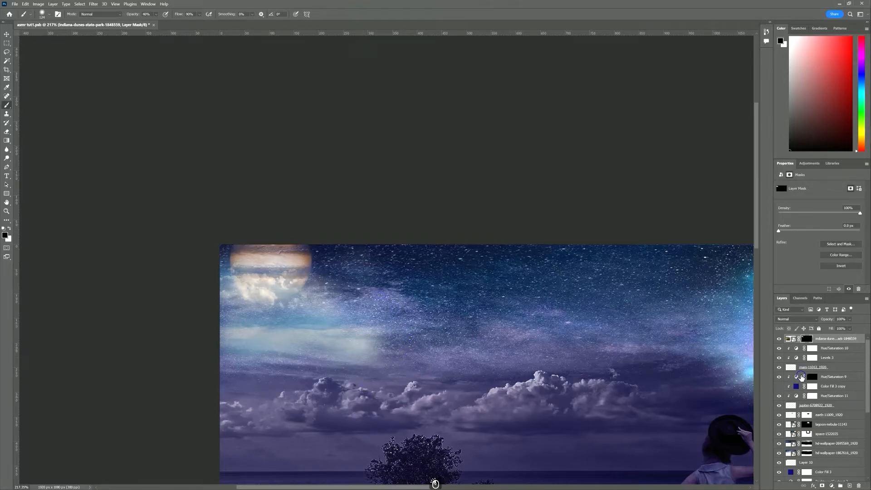
Duplicate Hue/Saturation 7, keep its mask, move the copy to the top and clip it to the beach photo
scroll(796, 369, down, 5)
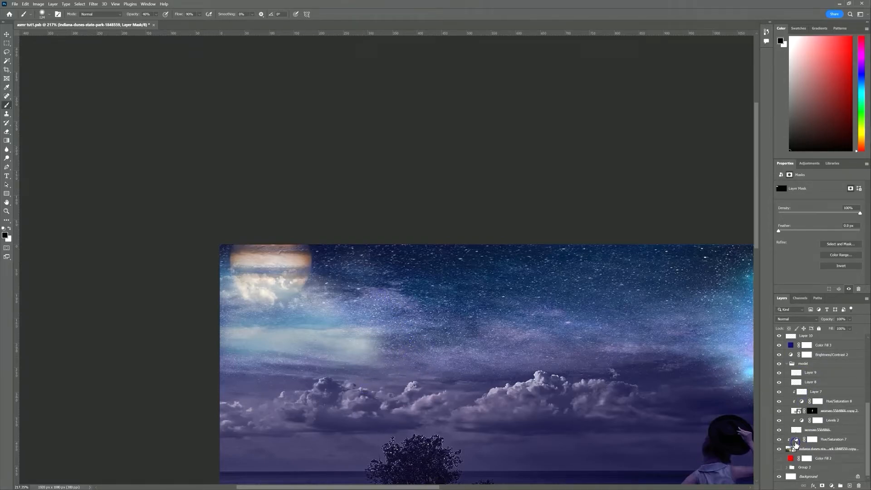
click(858, 440)
key(ctrl+j)
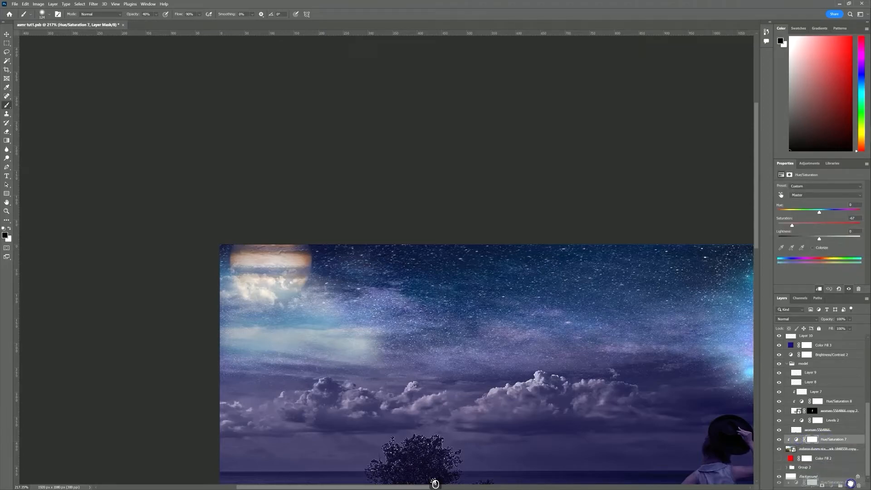
drag(815, 442, 821, 336)
click(463, 188)
scroll(831, 407, down, 10)
drag(796, 430, 803, 338)
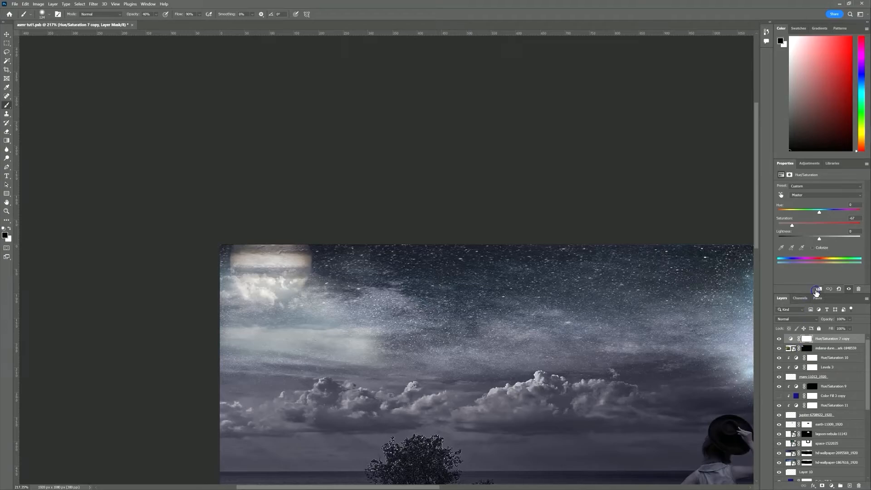
click(817, 290)
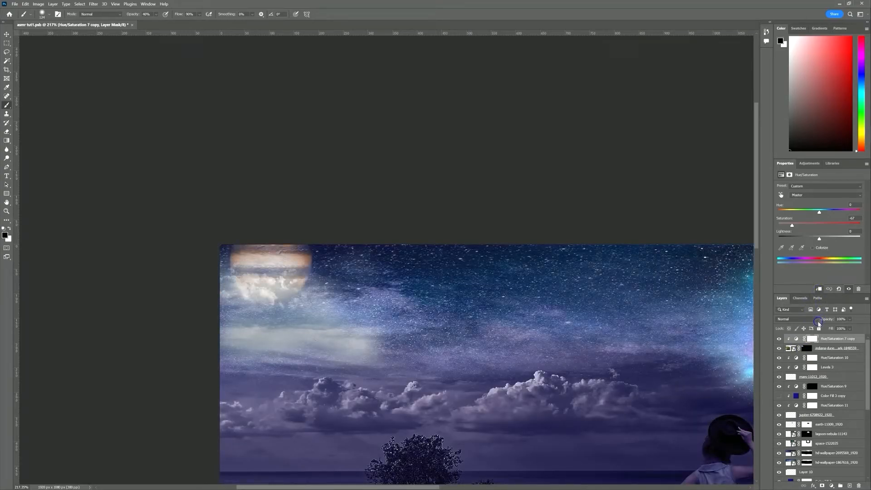
Colorize the Hue/Saturation 7 copy at Hue 243, Saturation 42 for a blue-violet cloud tint
click(797, 339)
drag(488, 321, 469, 323)
drag(794, 227, 799, 228)
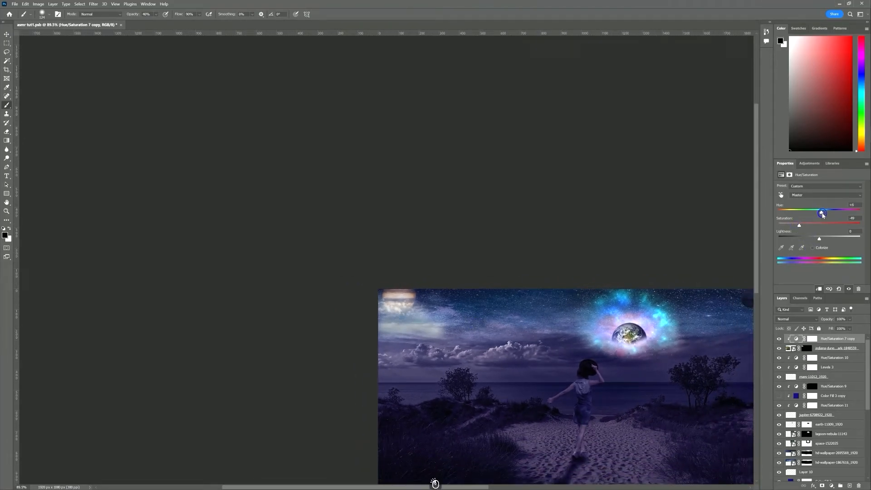
click(812, 248)
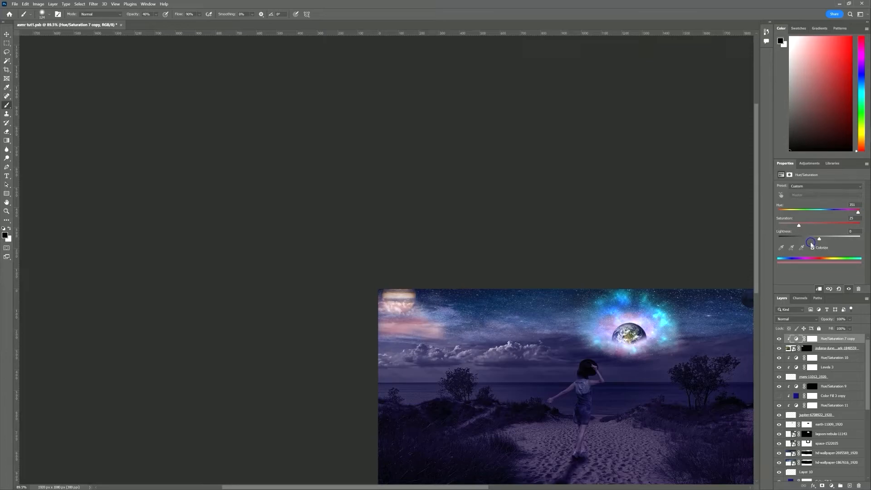
click(833, 210)
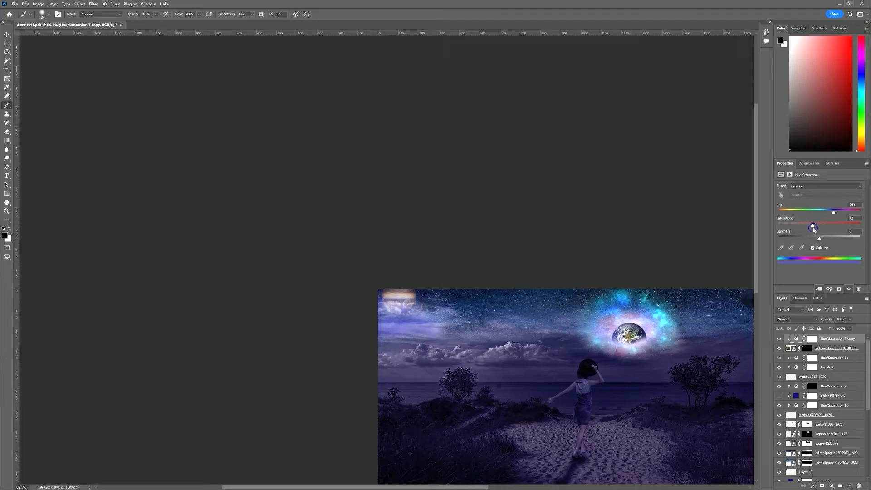
drag(663, 349, 567, 287)
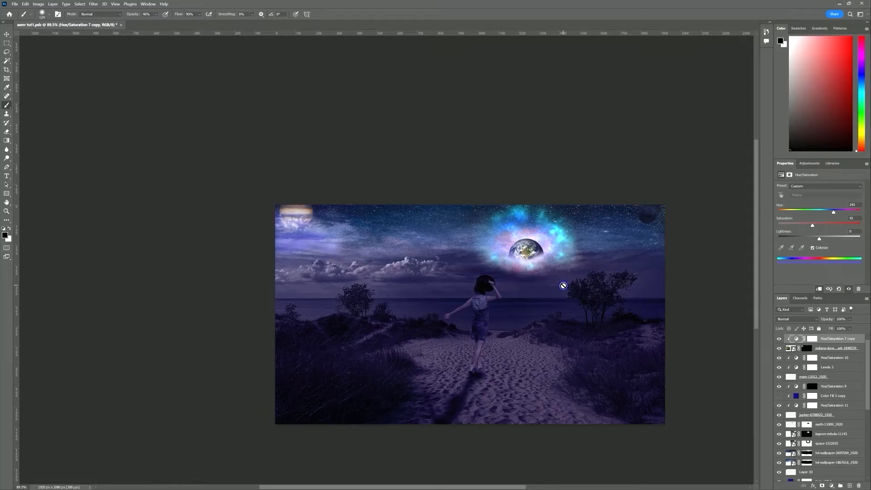
On new Layer 11, paint soft white dabs around the woman with a ~497 px brush
click(848, 485)
key(x)
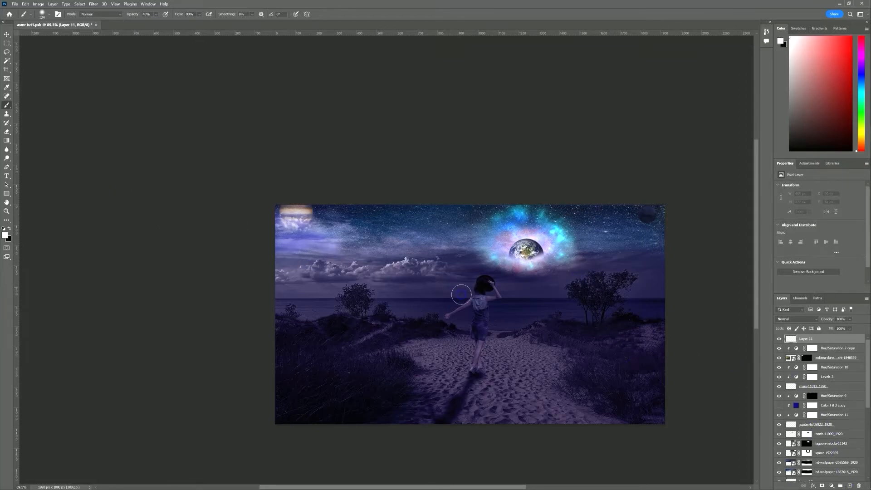
drag(476, 286, 517, 287)
click(507, 289)
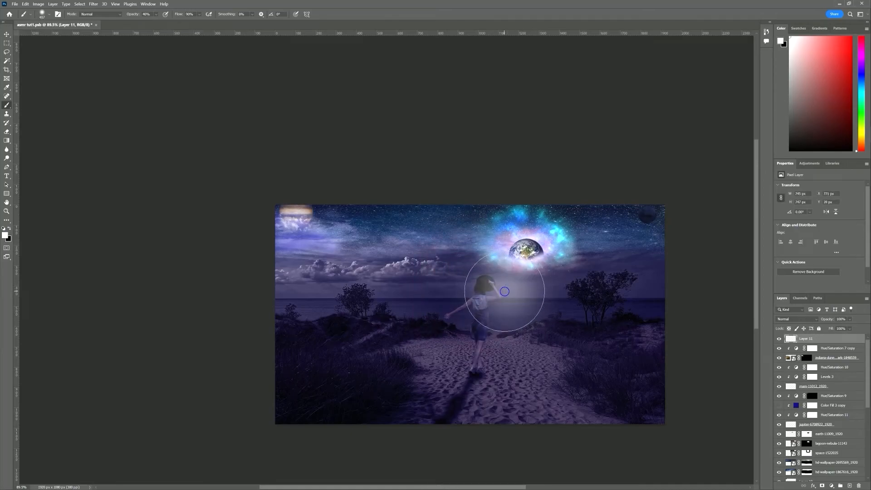
click(512, 288)
click(484, 330)
click(499, 336)
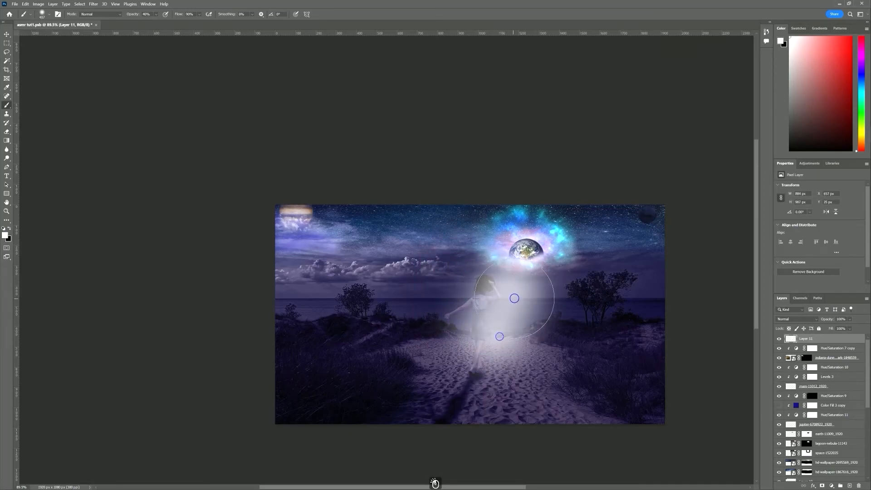
click(514, 298)
click(483, 271)
Set Layer 11 to Soft Light, compare it on and off, and add empty Layer 12
click(796, 319)
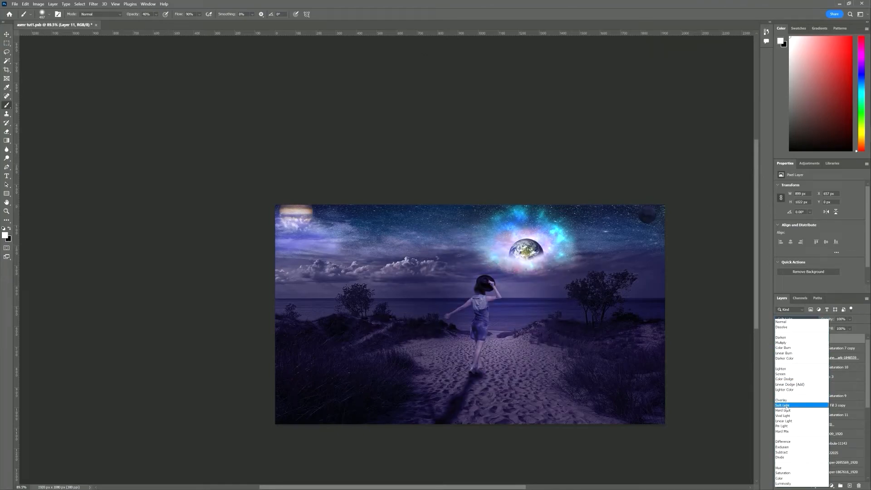
click(785, 407)
click(779, 339)
click(779, 338)
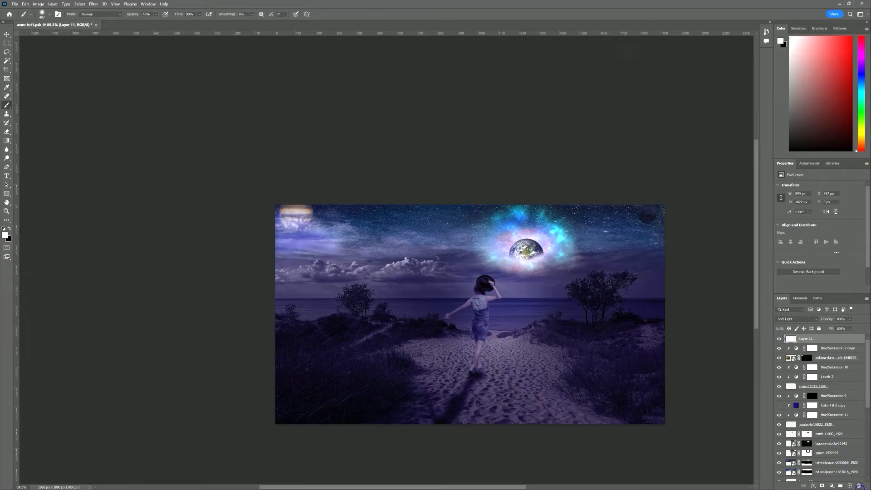
click(851, 485)
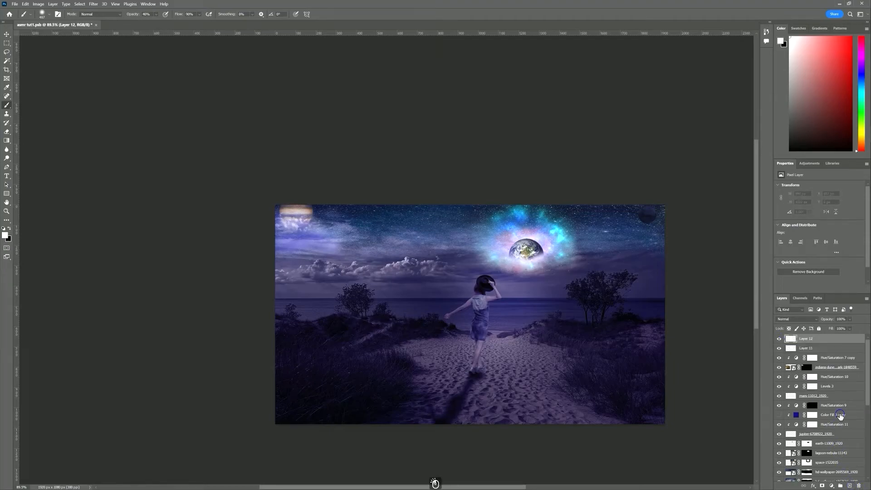
Paint black with a ~722 px brush over the top-left sky, clouds and trees, then add a mask
key(x)
drag(338, 318, 373, 322)
mouse_move(331, 242)
mouse_down()
mouse_move(315, 243)
mouse_move(311, 282)
mouse_move(283, 290)
mouse_move(295, 349)
mouse_move(378, 408)
mouse_move(462, 435)
mouse_move(522, 415)
mouse_move(487, 408)
mouse_move(478, 423)
mouse_move(589, 414)
mouse_move(605, 399)
mouse_move(624, 410)
mouse_move(644, 320)
mouse_move(632, 231)
mouse_move(618, 217)
mouse_up()
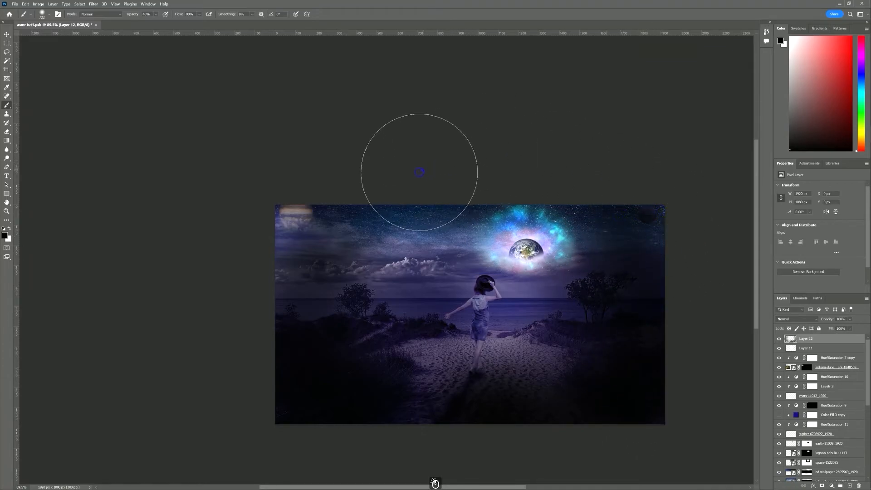
mouse_move(391, 252)
mouse_down()
mouse_move(398, 283)
mouse_move(392, 297)
mouse_move(404, 278)
mouse_up()
click(288, 239)
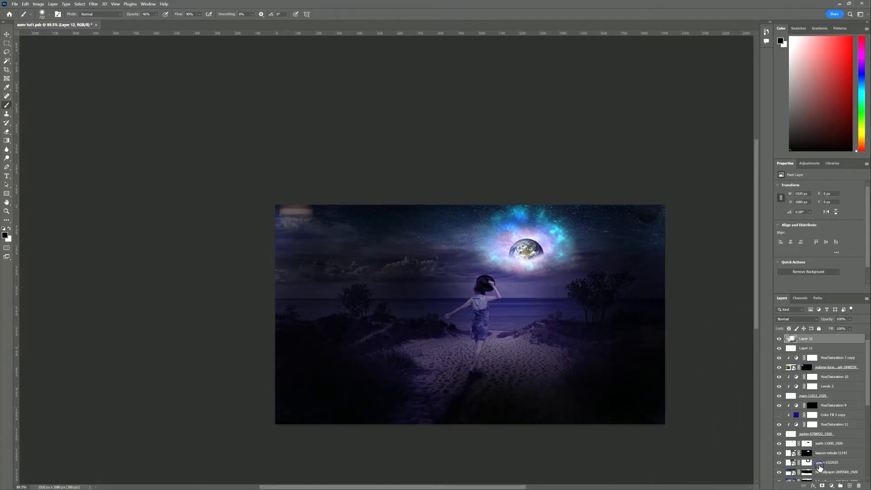
click(822, 485)
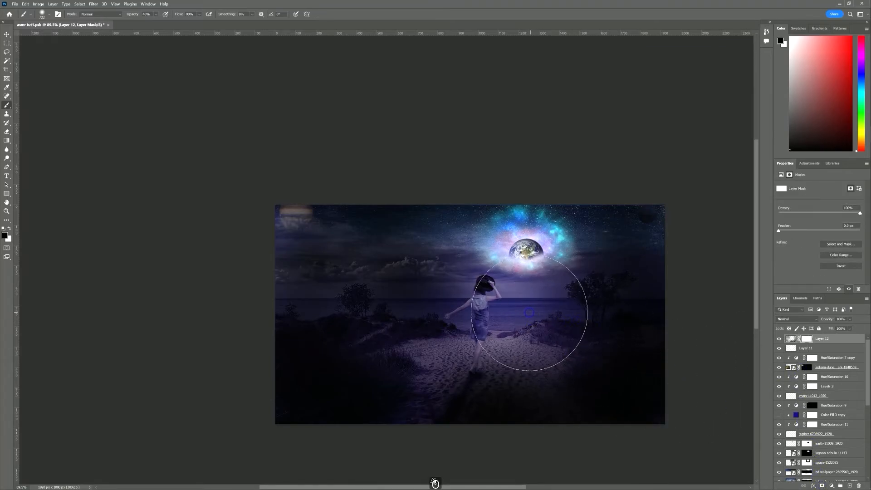
Paint Layer 12's mask with a lower-opacity ~1081 px brush to clear the darkening around the centre
key(x)
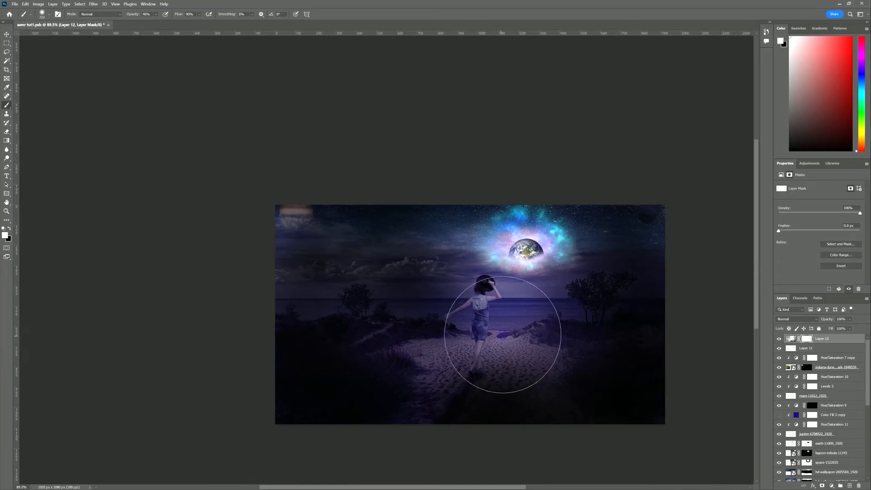
drag(500, 334, 518, 337)
drag(136, 17, 133, 16)
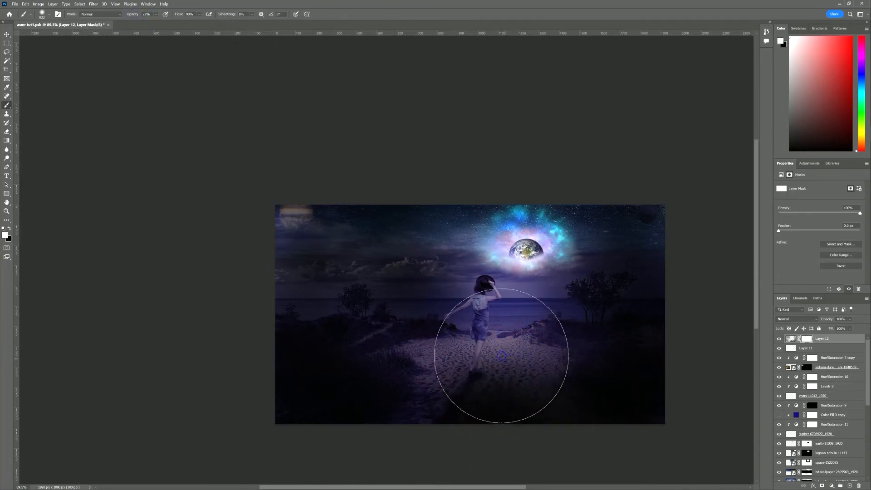
drag(494, 346, 532, 346)
mouse_move(505, 337)
mouse_down()
mouse_move(488, 334)
mouse_move(481, 344)
mouse_move(471, 383)
mouse_move(505, 279)
mouse_move(487, 285)
mouse_move(422, 398)
mouse_move(505, 389)
mouse_move(515, 447)
mouse_move(533, 416)
mouse_move(521, 355)
mouse_move(482, 342)
mouse_move(469, 320)
mouse_move(497, 295)
mouse_move(549, 332)
mouse_up()
key(x)
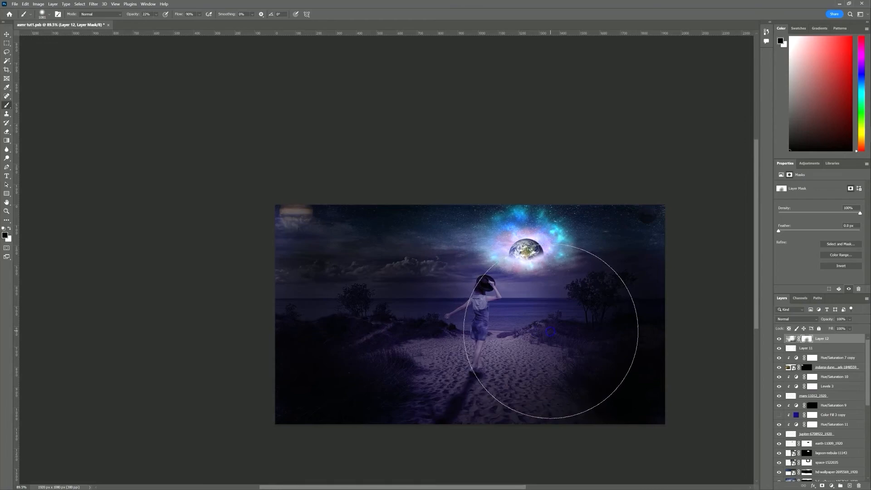
key(x)
click(576, 335)
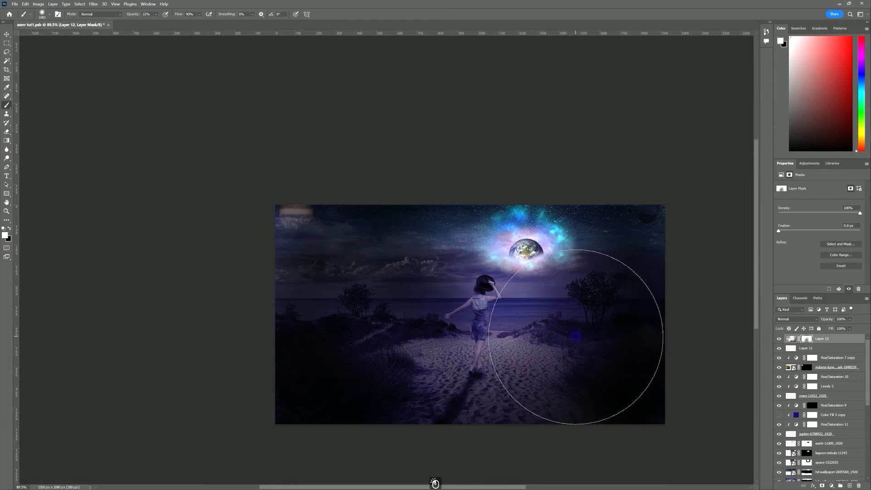
Paint black on Layer 12 over the right dunes, lower sand, upper-left sky and Earth's glow
click(790, 339)
key(ctrl+z)
mouse_move(579, 342)
mouse_down()
mouse_move(589, 349)
mouse_move(584, 383)
mouse_move(552, 414)
mouse_move(562, 449)
mouse_up()
mouse_move(334, 401)
mouse_down()
mouse_move(380, 264)
mouse_move(360, 271)
mouse_move(378, 258)
mouse_move(390, 226)
mouse_up()
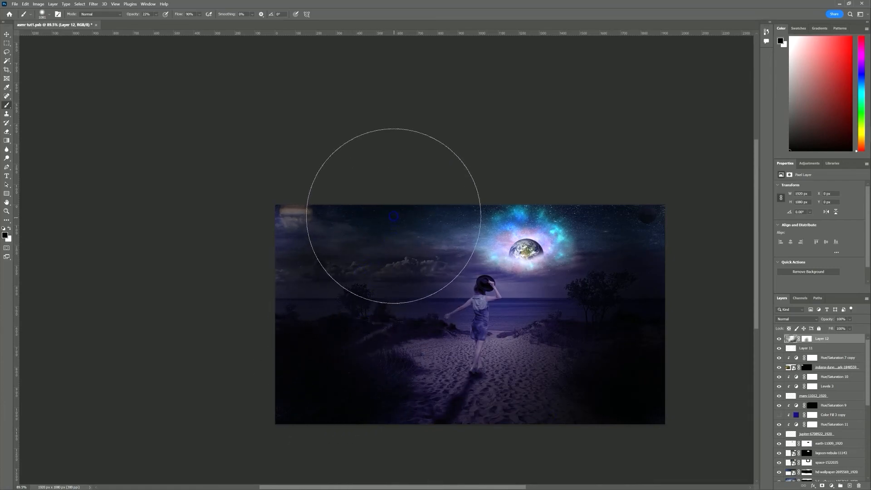
mouse_move(326, 186)
mouse_down()
mouse_move(366, 241)
mouse_move(376, 305)
mouse_up()
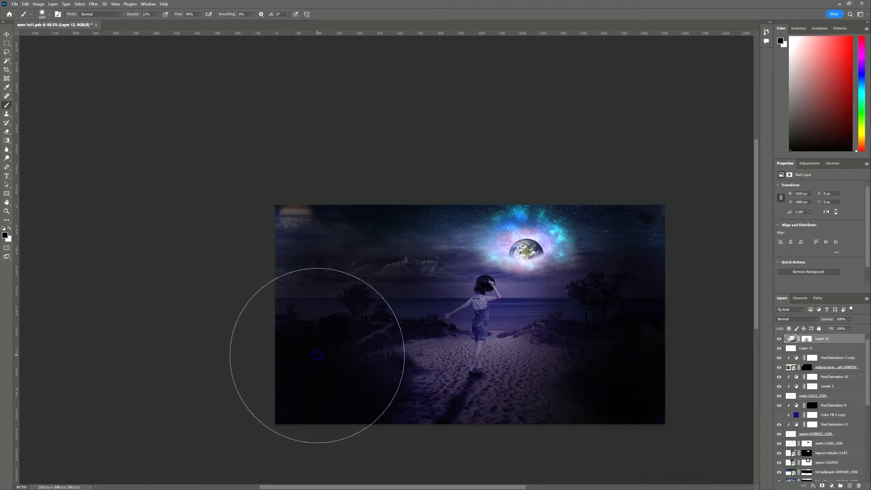
mouse_move(531, 198)
mouse_down()
mouse_move(535, 190)
mouse_move(508, 208)
mouse_move(378, 246)
mouse_move(412, 221)
mouse_move(539, 222)
mouse_move(617, 242)
mouse_up()
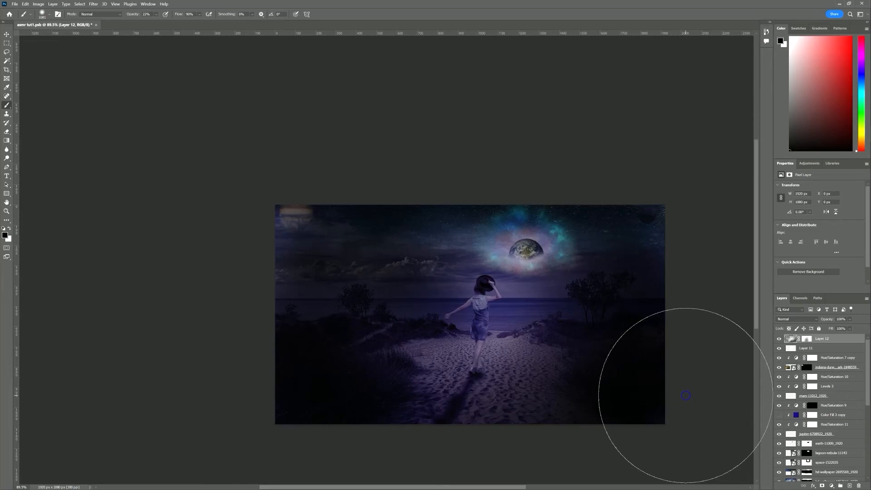
Add Layer 13 at the top and stamp all visible layers into it with Ctrl+Alt+Shift+E
click(849, 486)
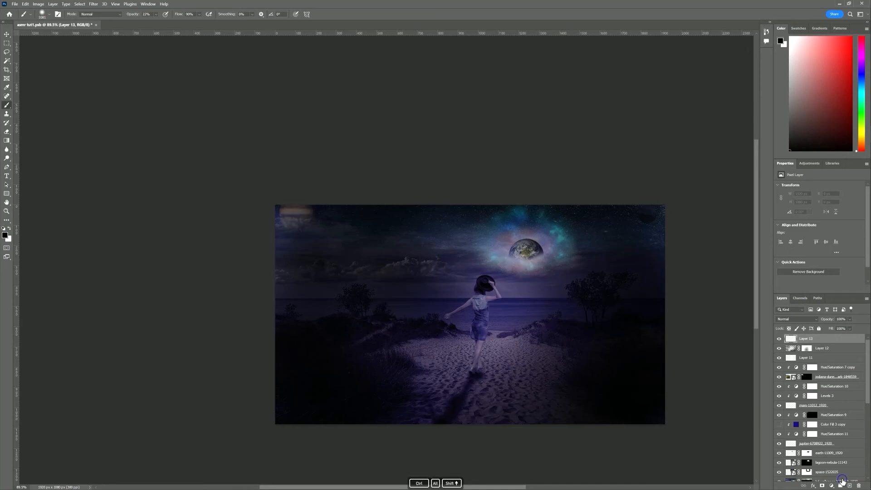
key(ctrl+alt+shift+e)
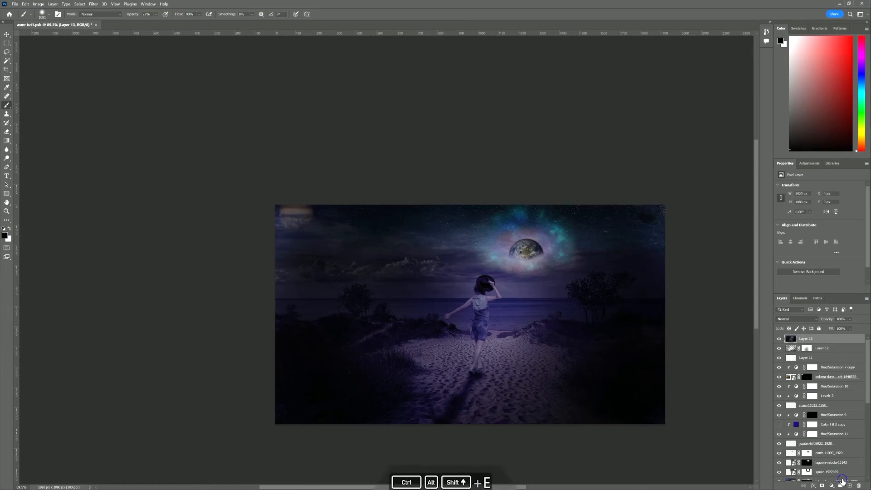